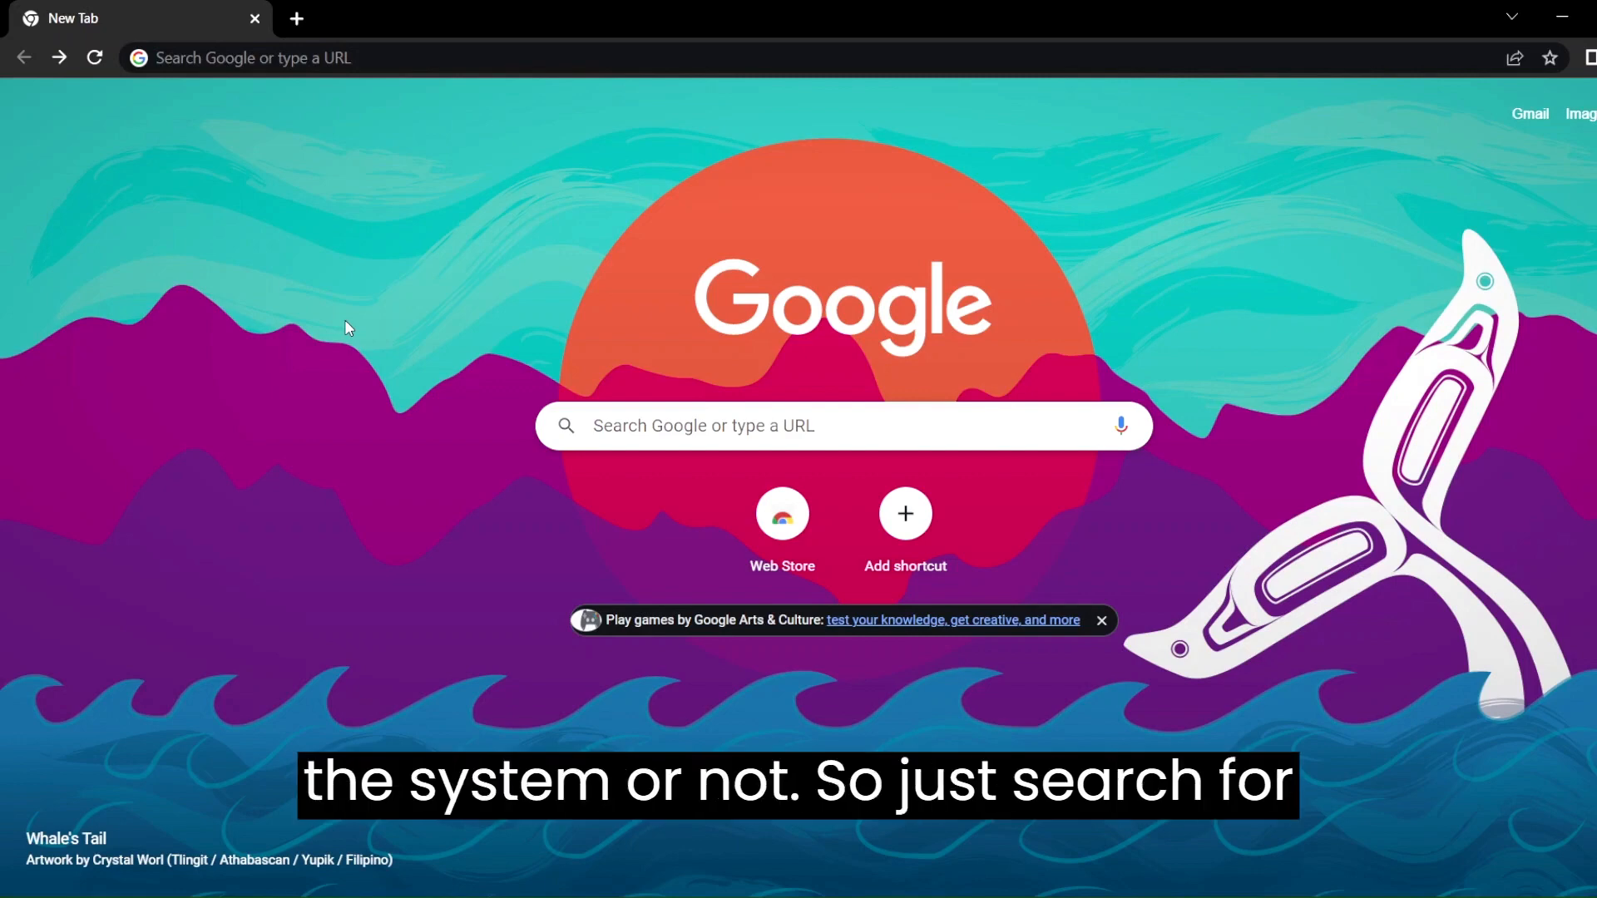
Open Command Prompt and run java -version to check whether Java is installed on the system
key(super)
text(cmd)
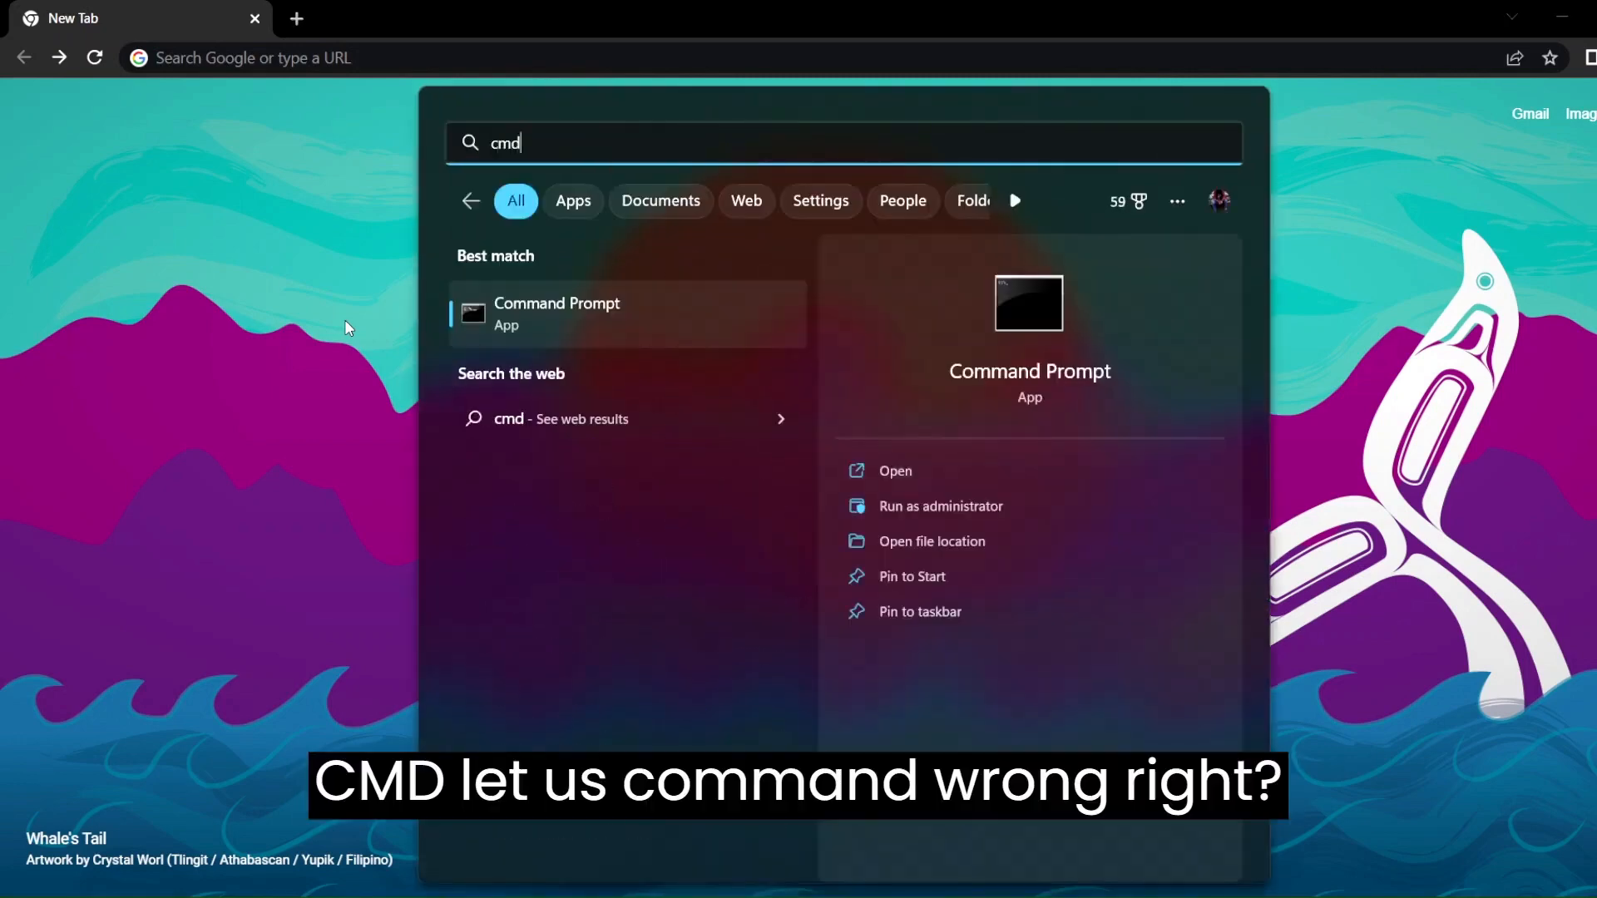
key(Return)
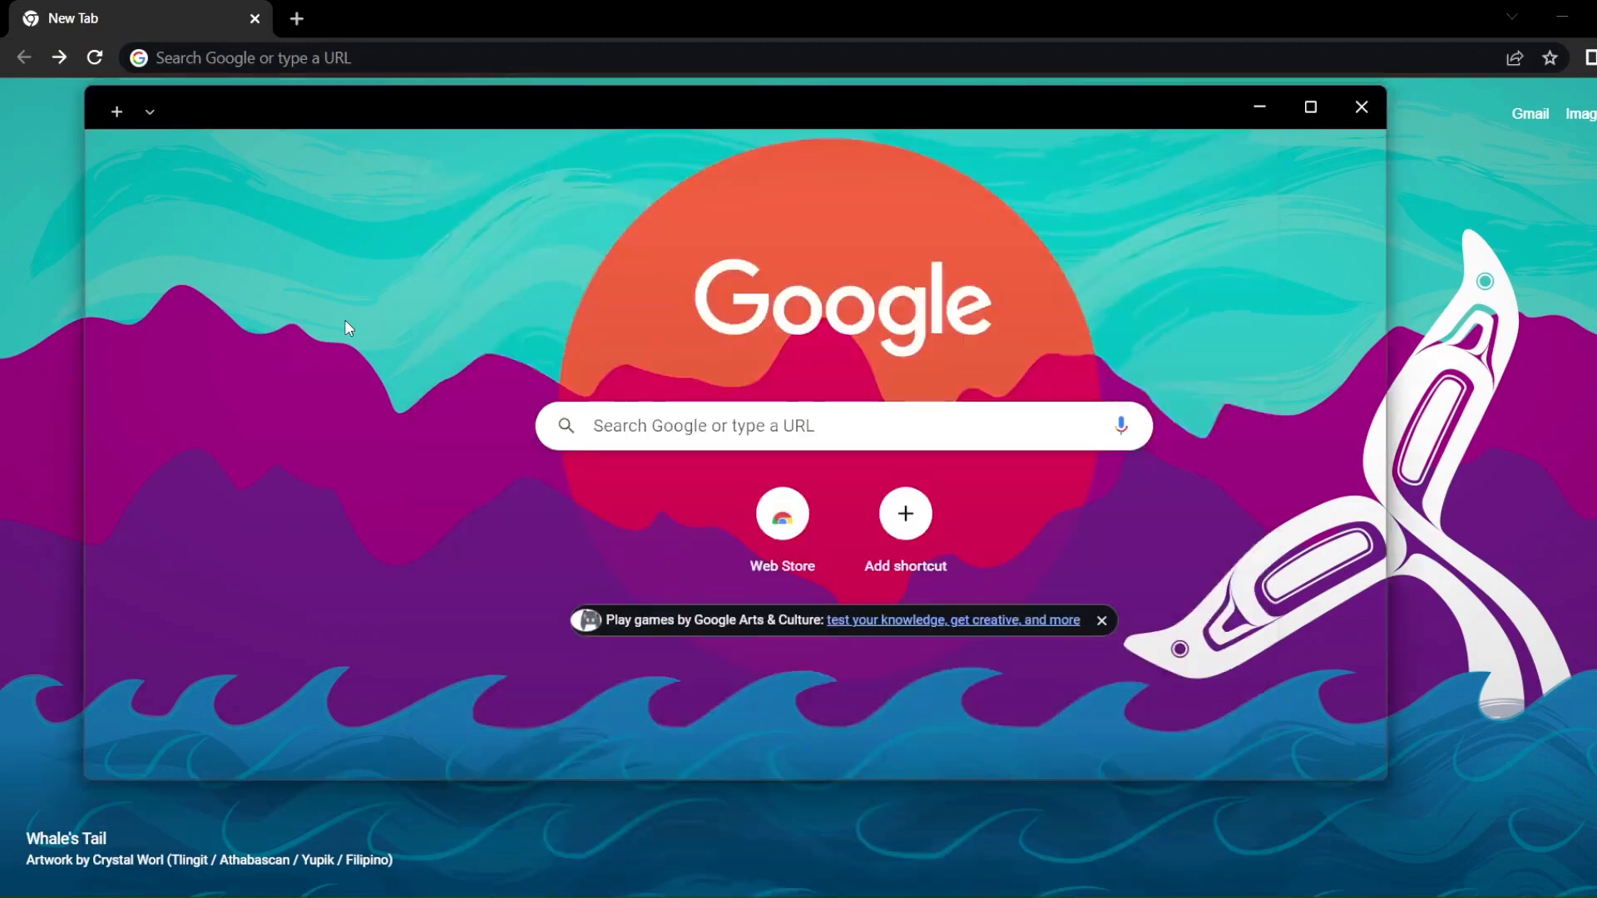
text(jav)
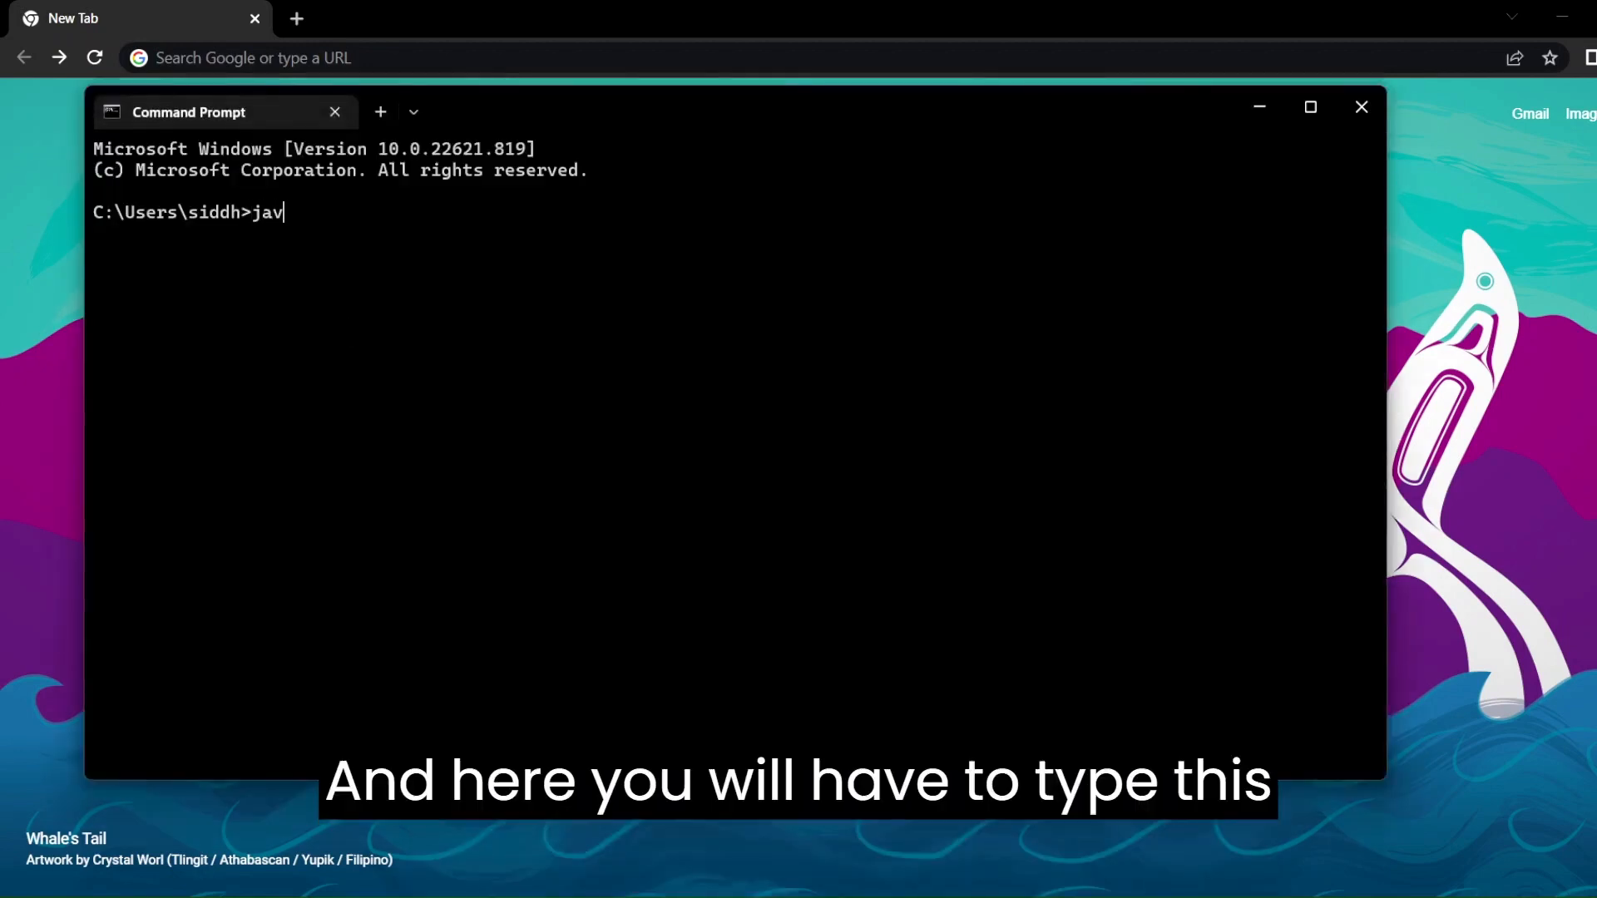
text(a -version)
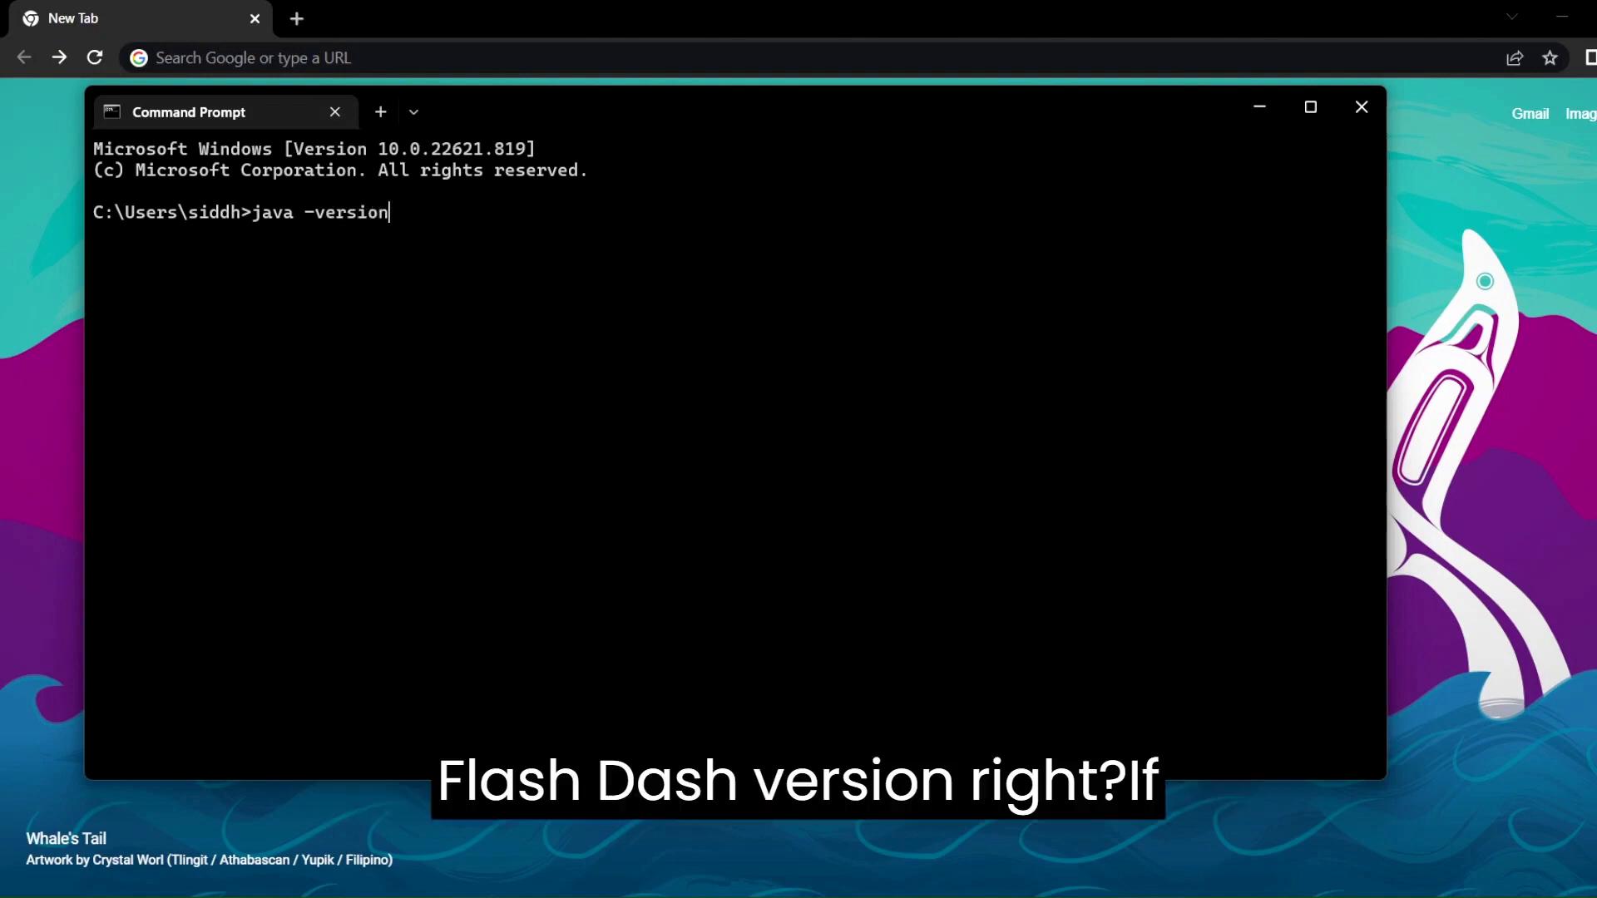
key(Return)
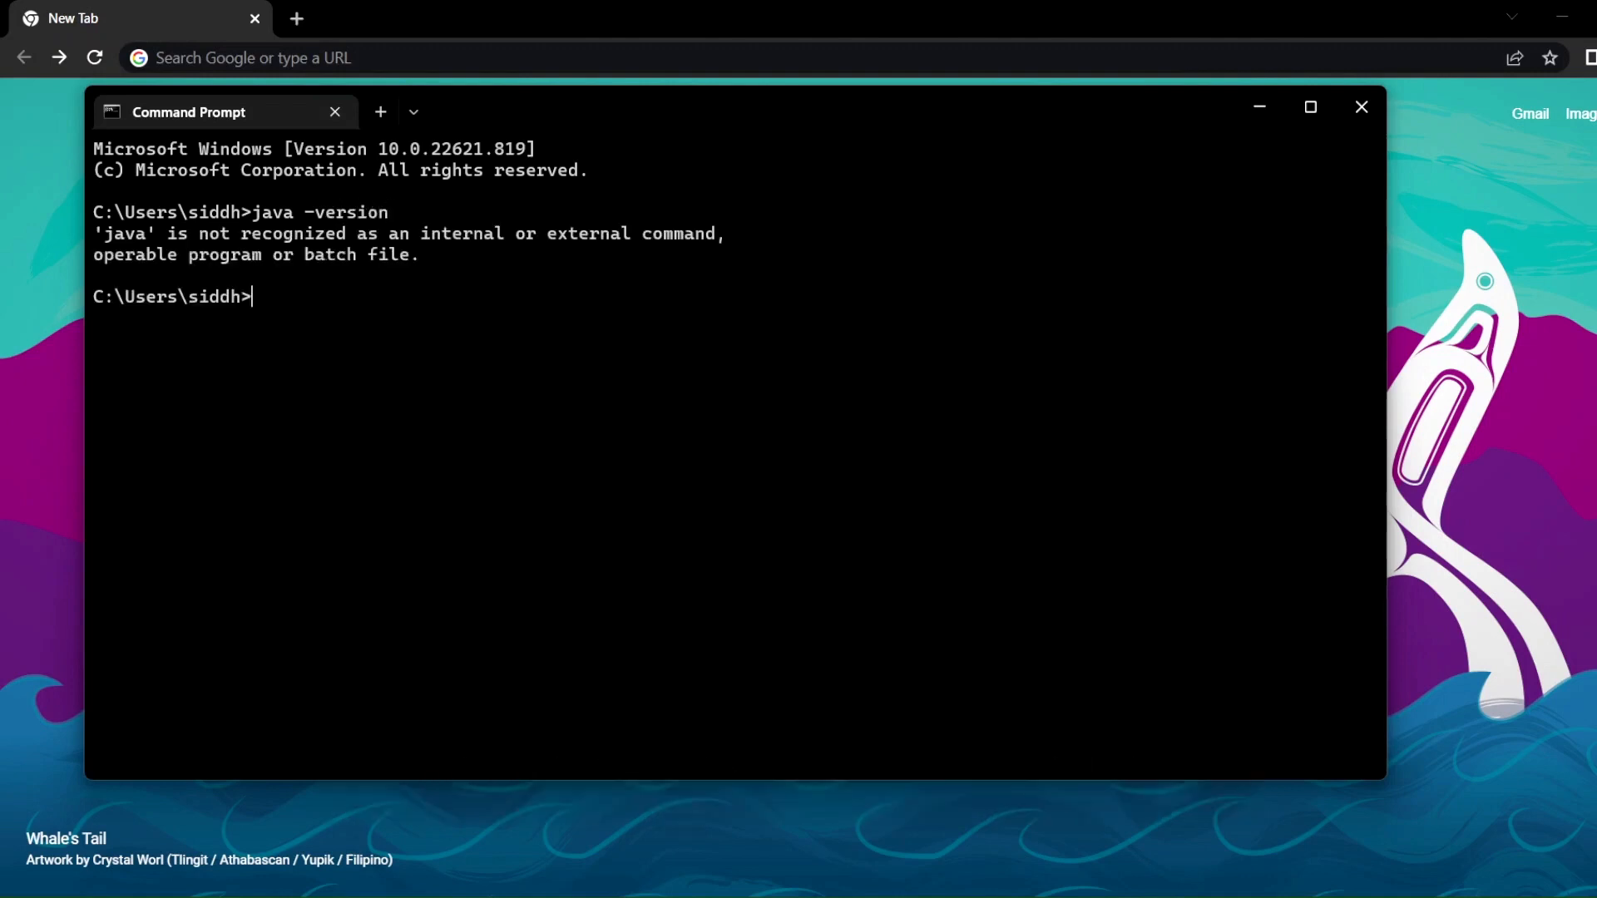
drag(152, 248, 321, 257)
drag(430, 255, 441, 254)
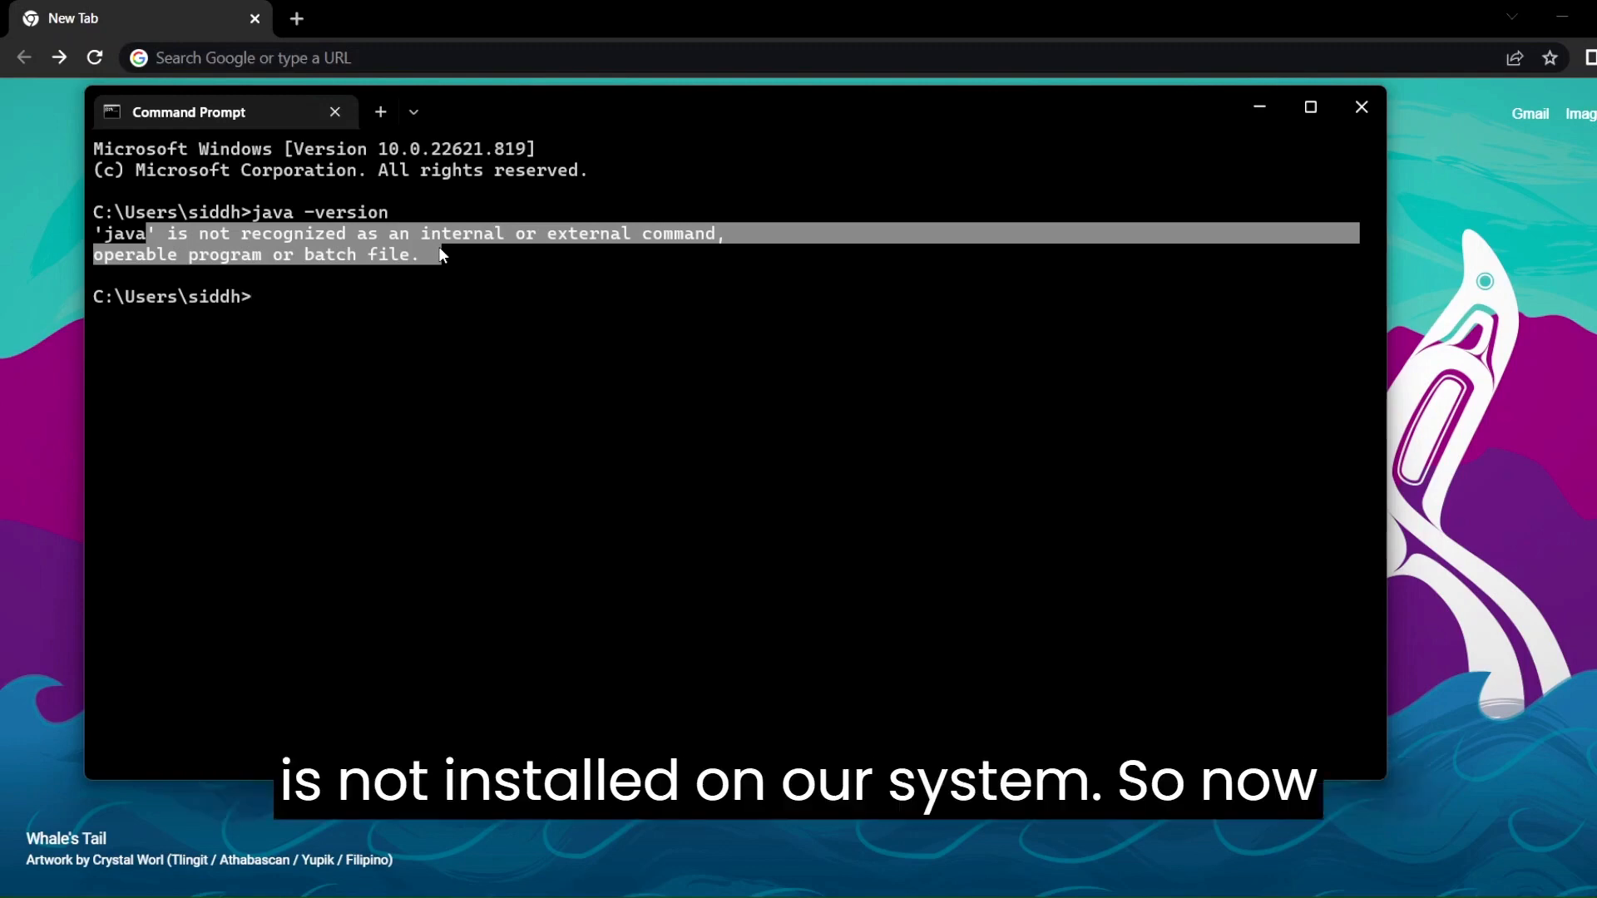
Switch back to Chrome, search for "java jdk" and open the Java Downloads | Oracle India result
click(519, 8)
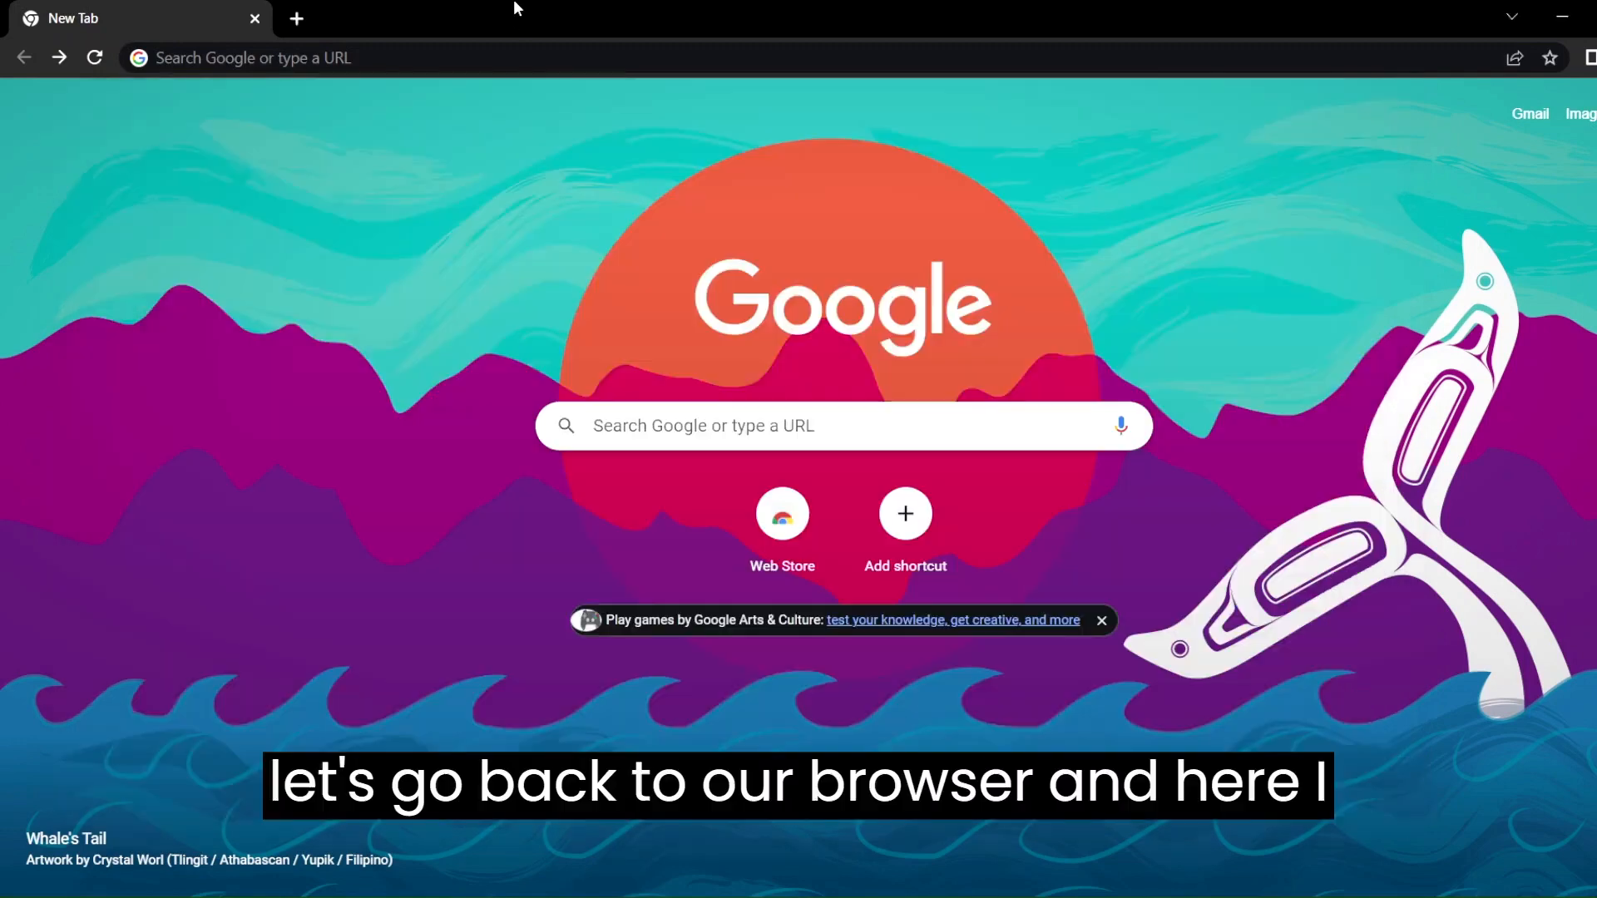
click(453, 56)
text(java jdk 8)
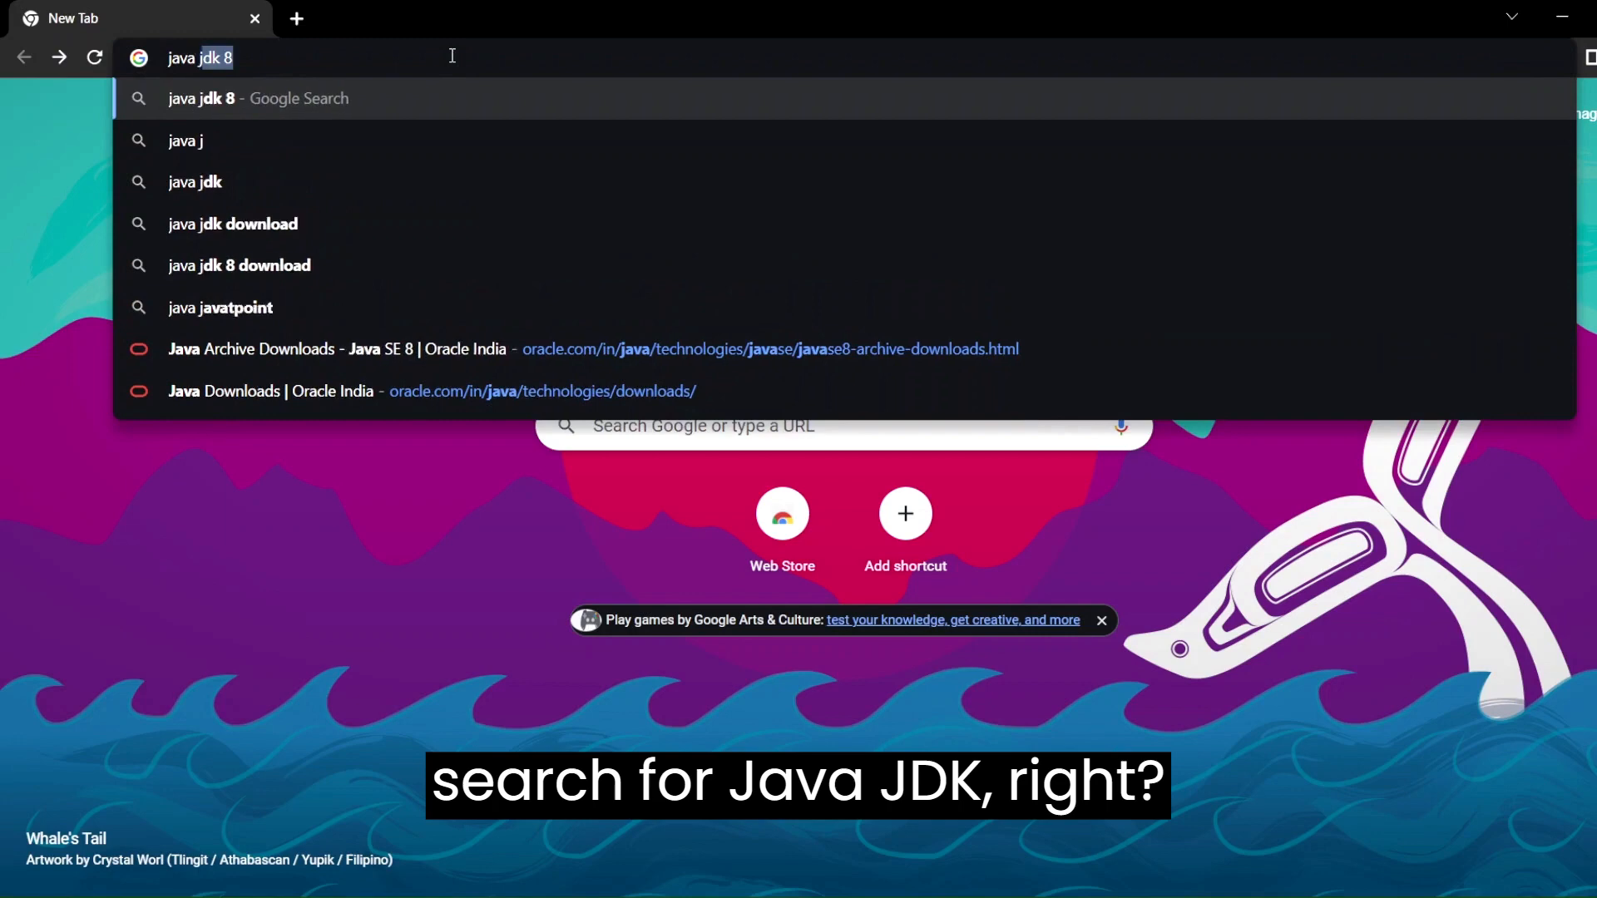
key(BackSpace)
key(Return)
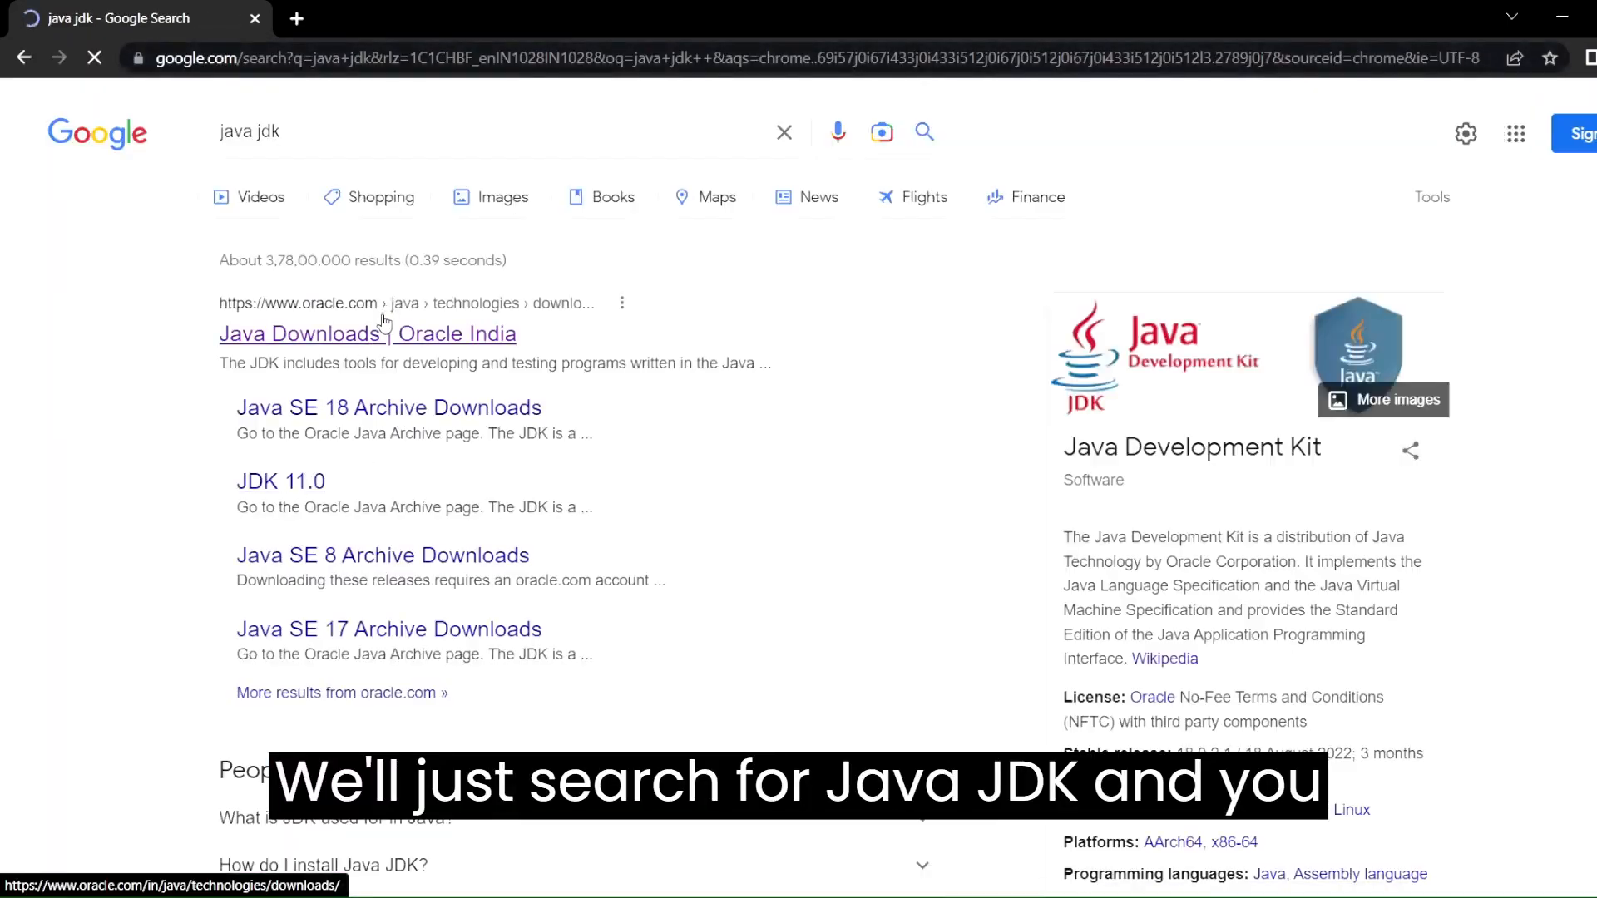
click(384, 331)
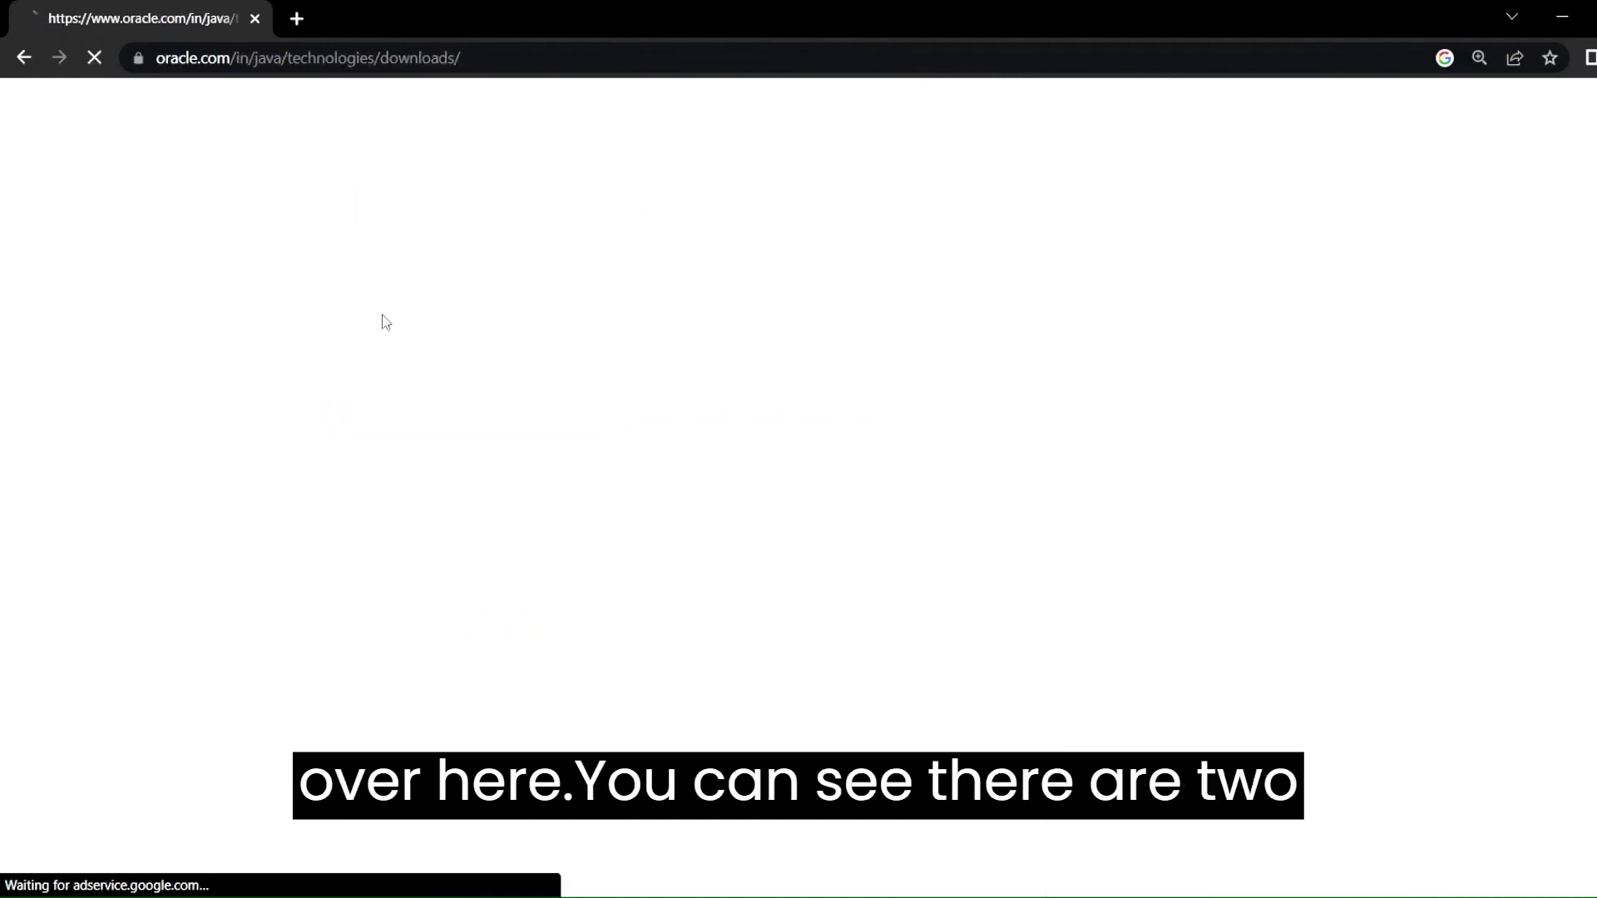
Show the Windows downloads for Java SE Development Kit 19.0.1 and examine the available installers
scroll(201, 636, down, 2)
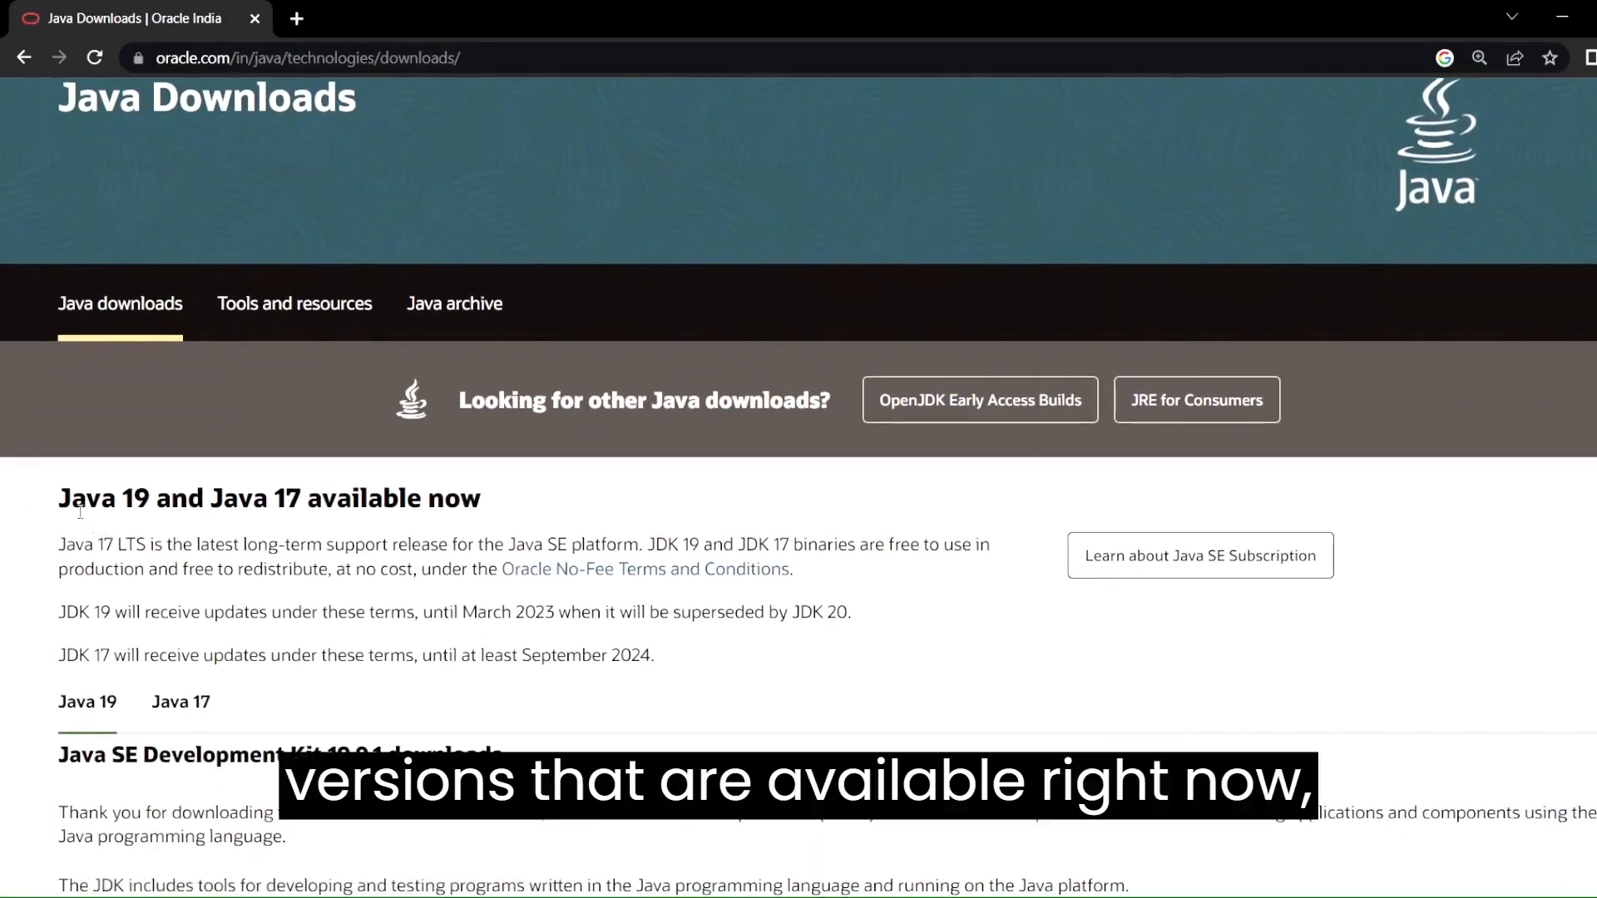
drag(71, 499, 322, 490)
scroll(329, 499, down, 4)
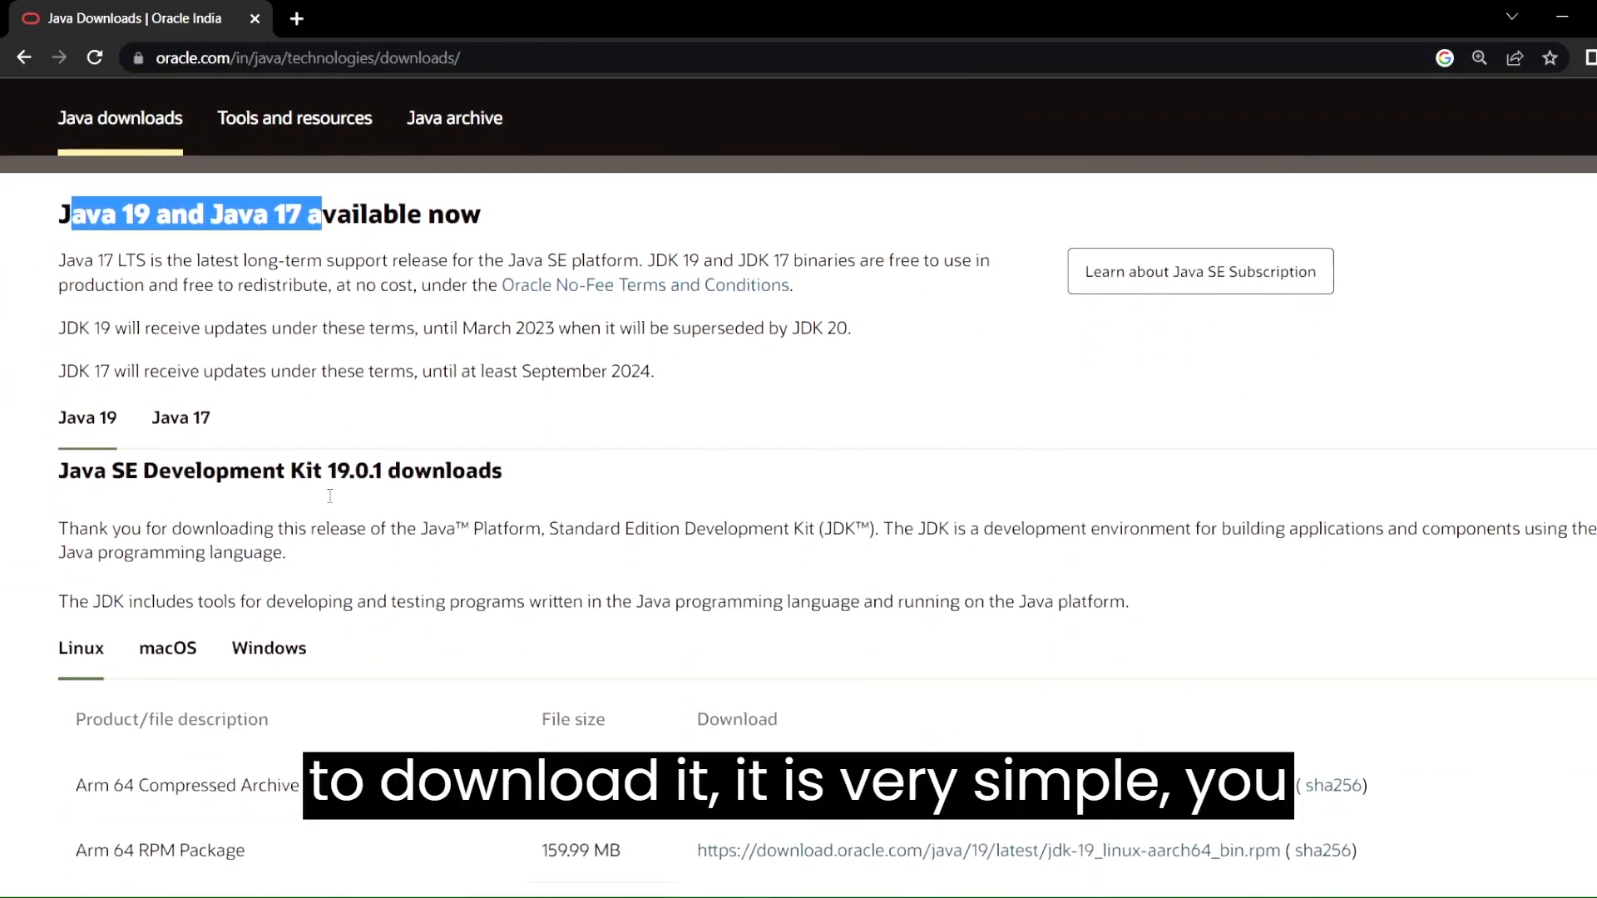
scroll(329, 504, down, 1)
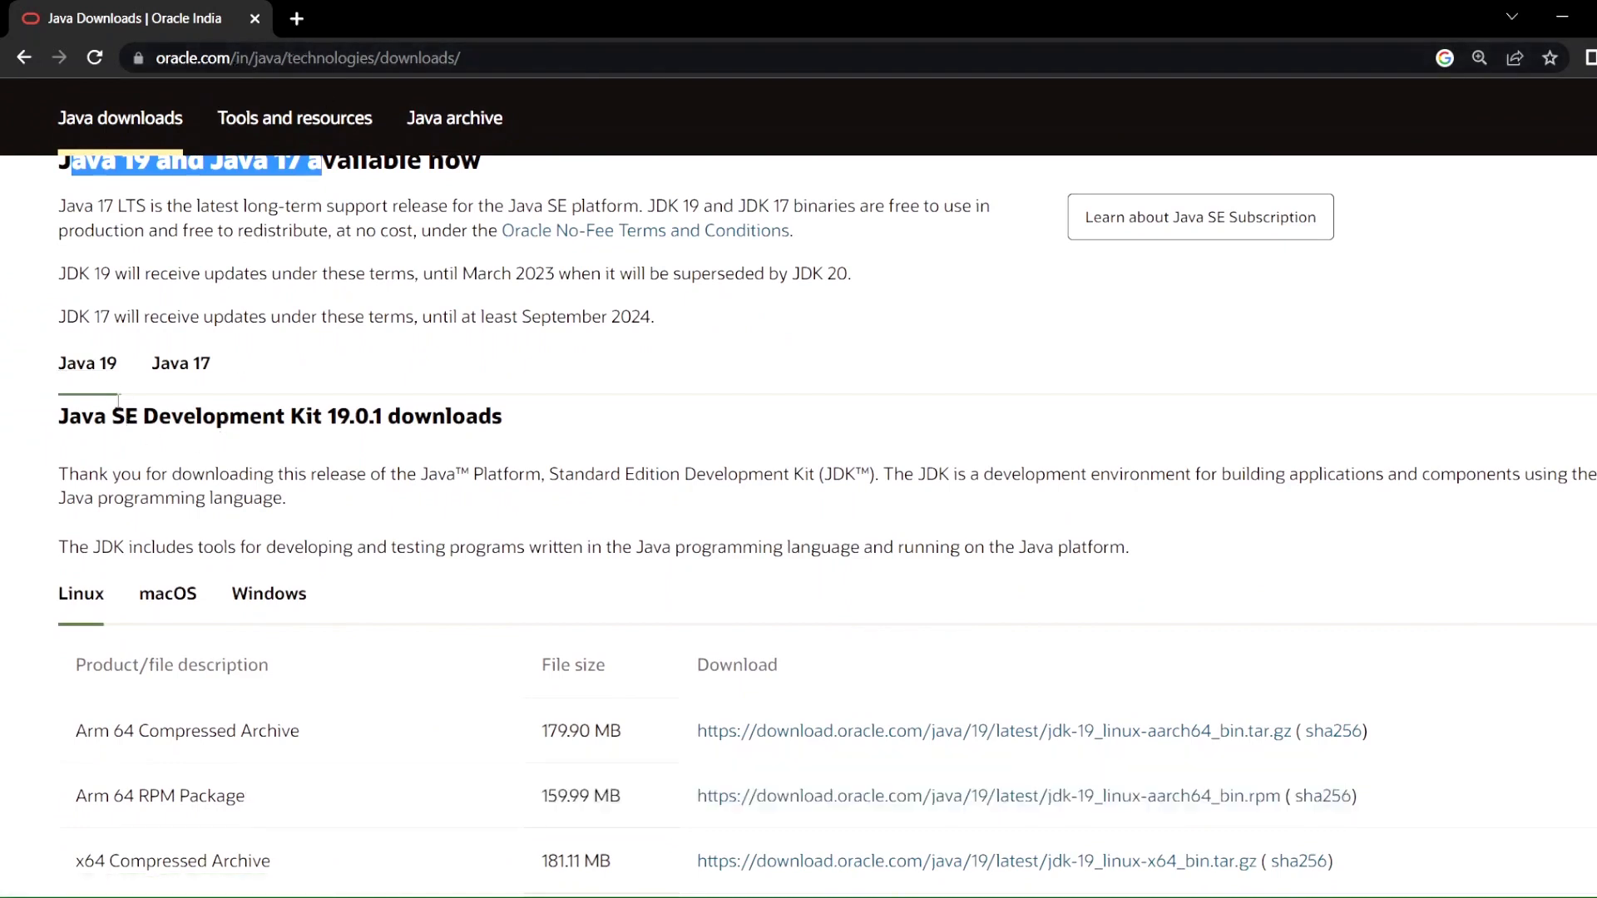
click(268, 606)
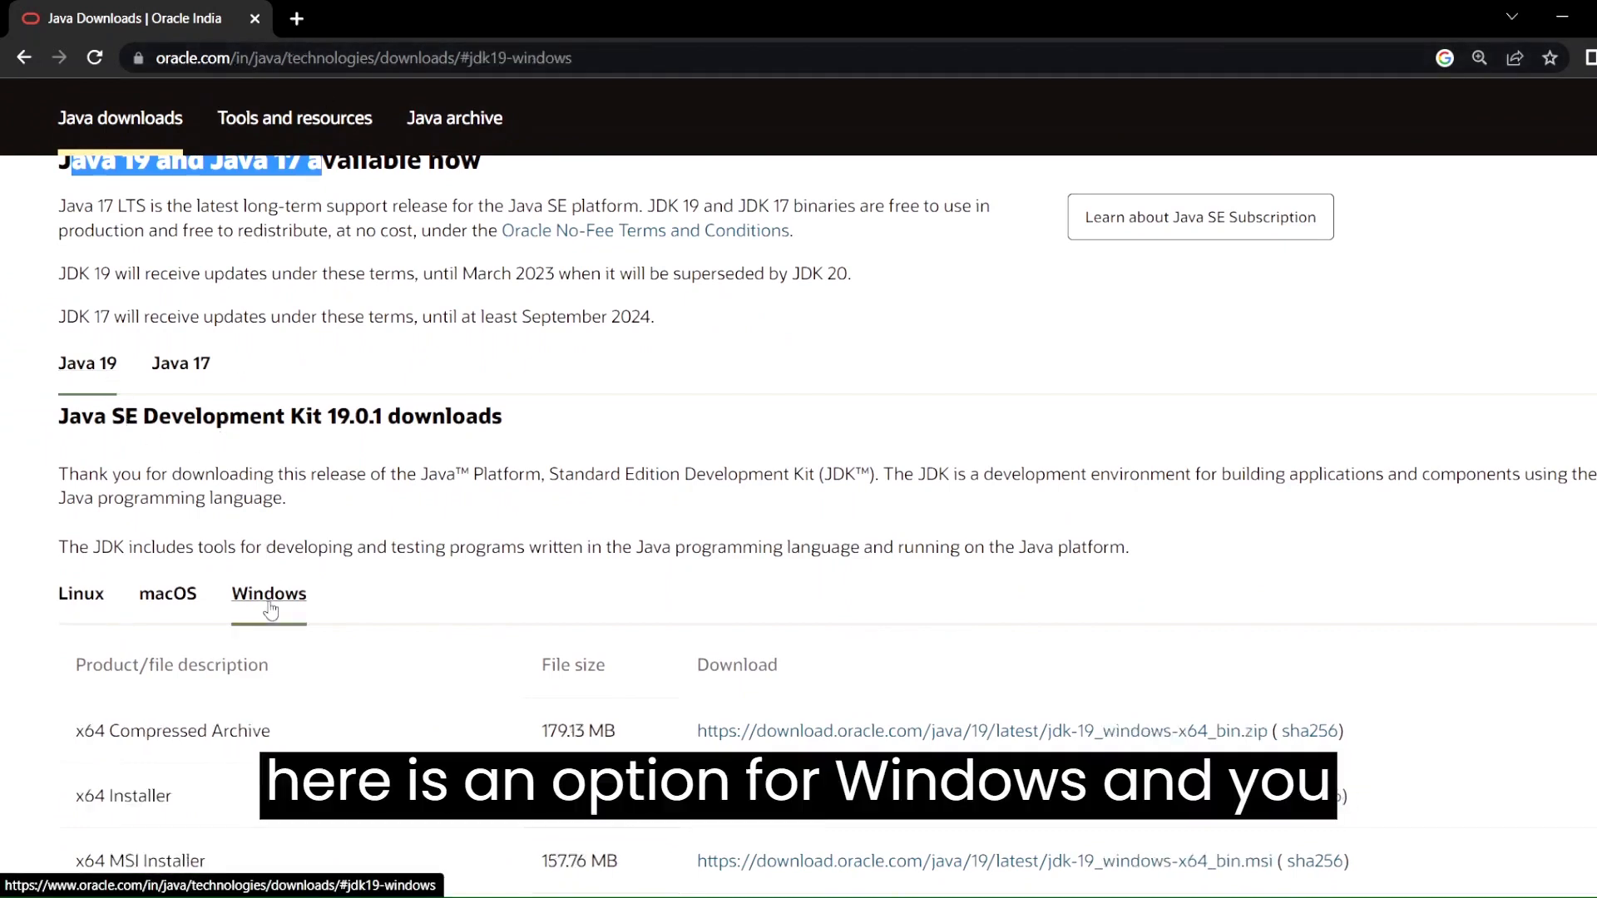
scroll(267, 606, down, 1)
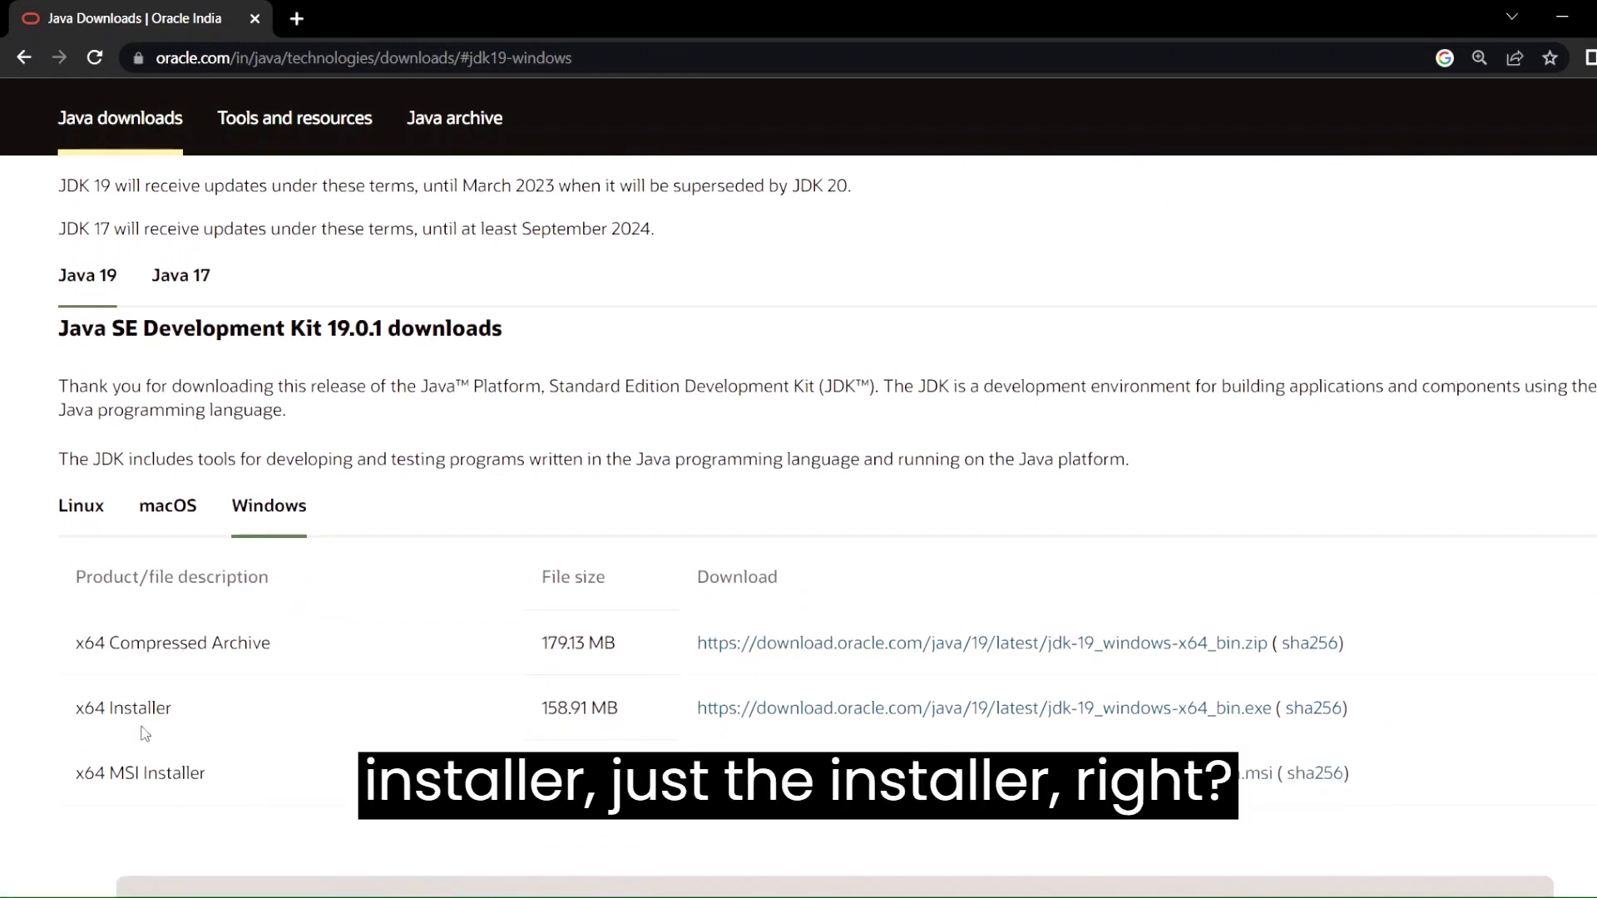
Search the web for "java jdk 8" and open Oracle's Java SE 8 Archive Downloads page
click(238, 60)
text(java )
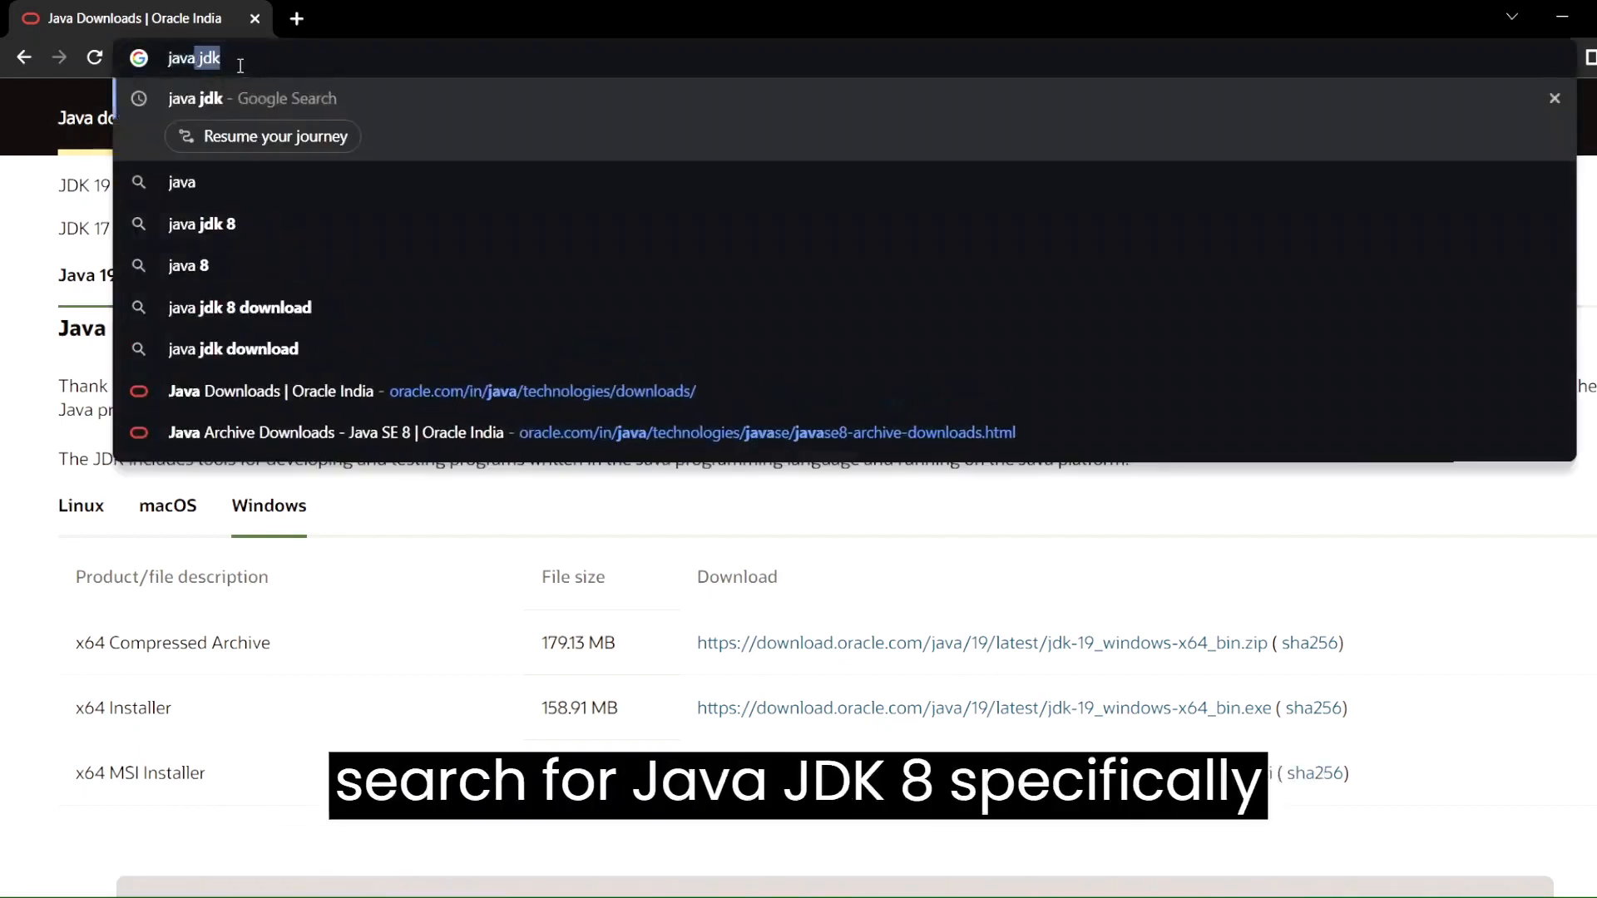
text(jdk 8)
key(Return)
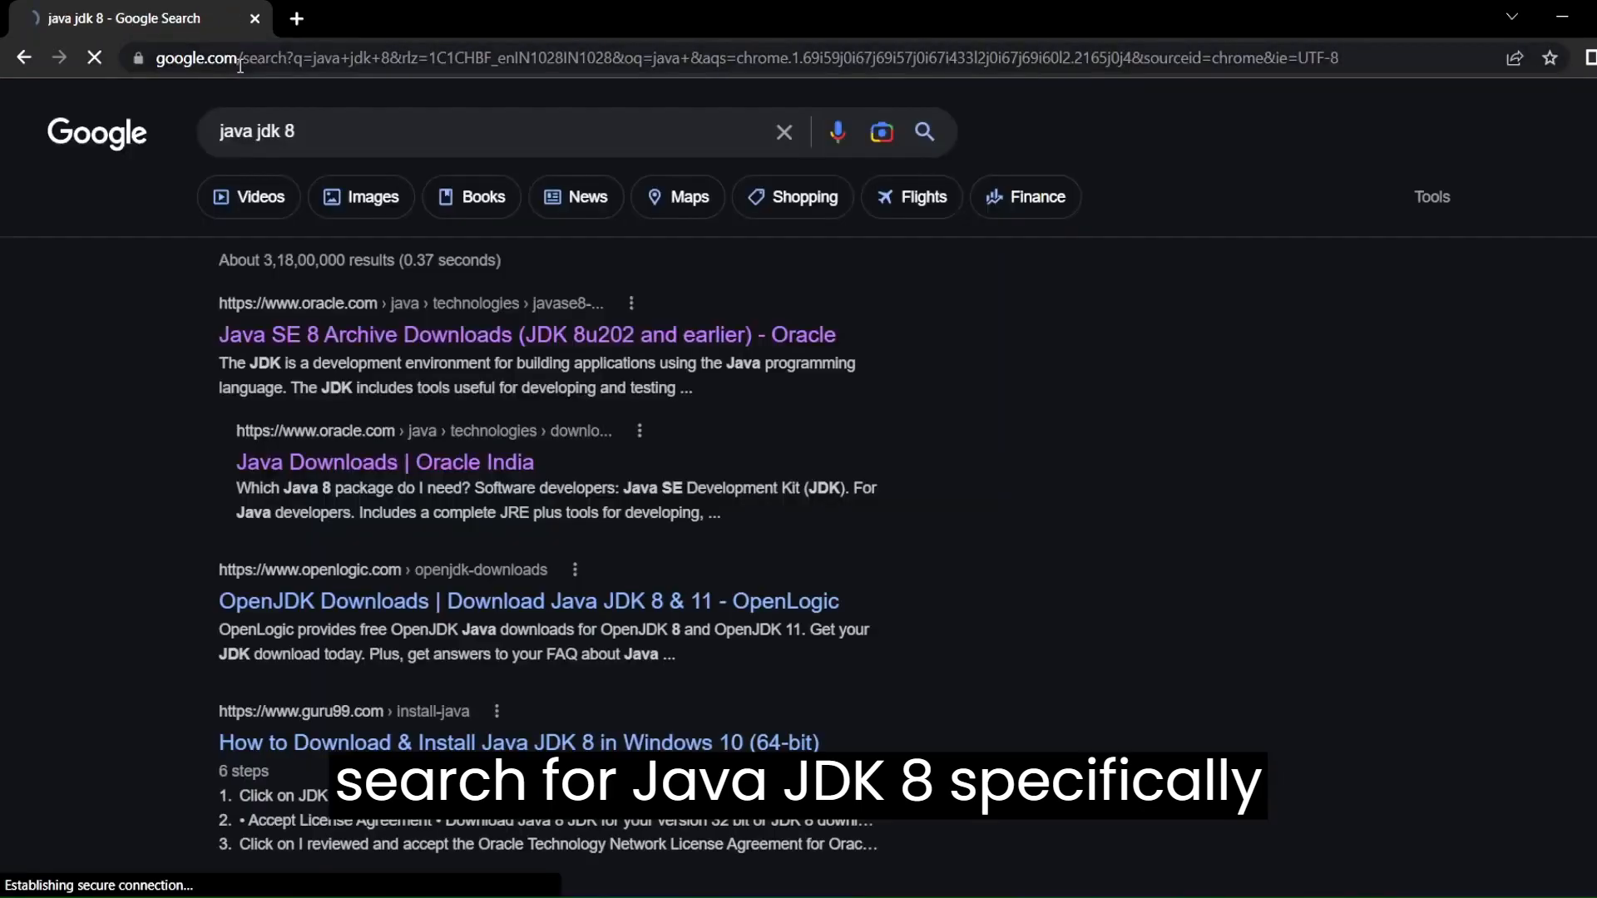
click(281, 346)
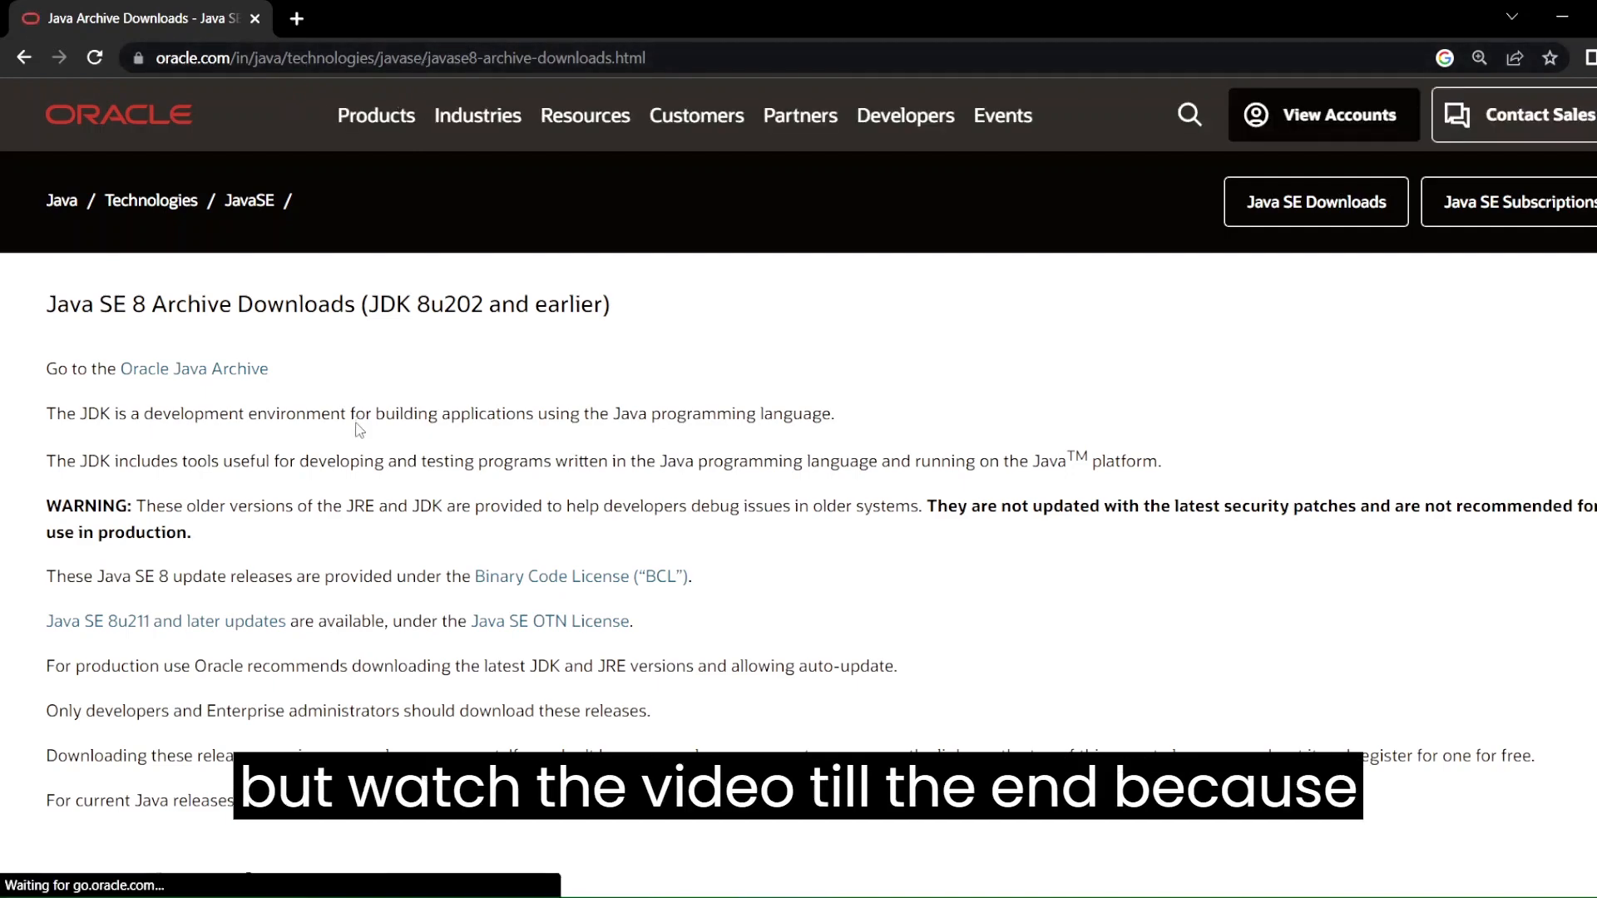
Locate the Windows x86 and Windows x64 entries in the Java SE Development Kit 8u202 list
scroll(358, 423, down, 2)
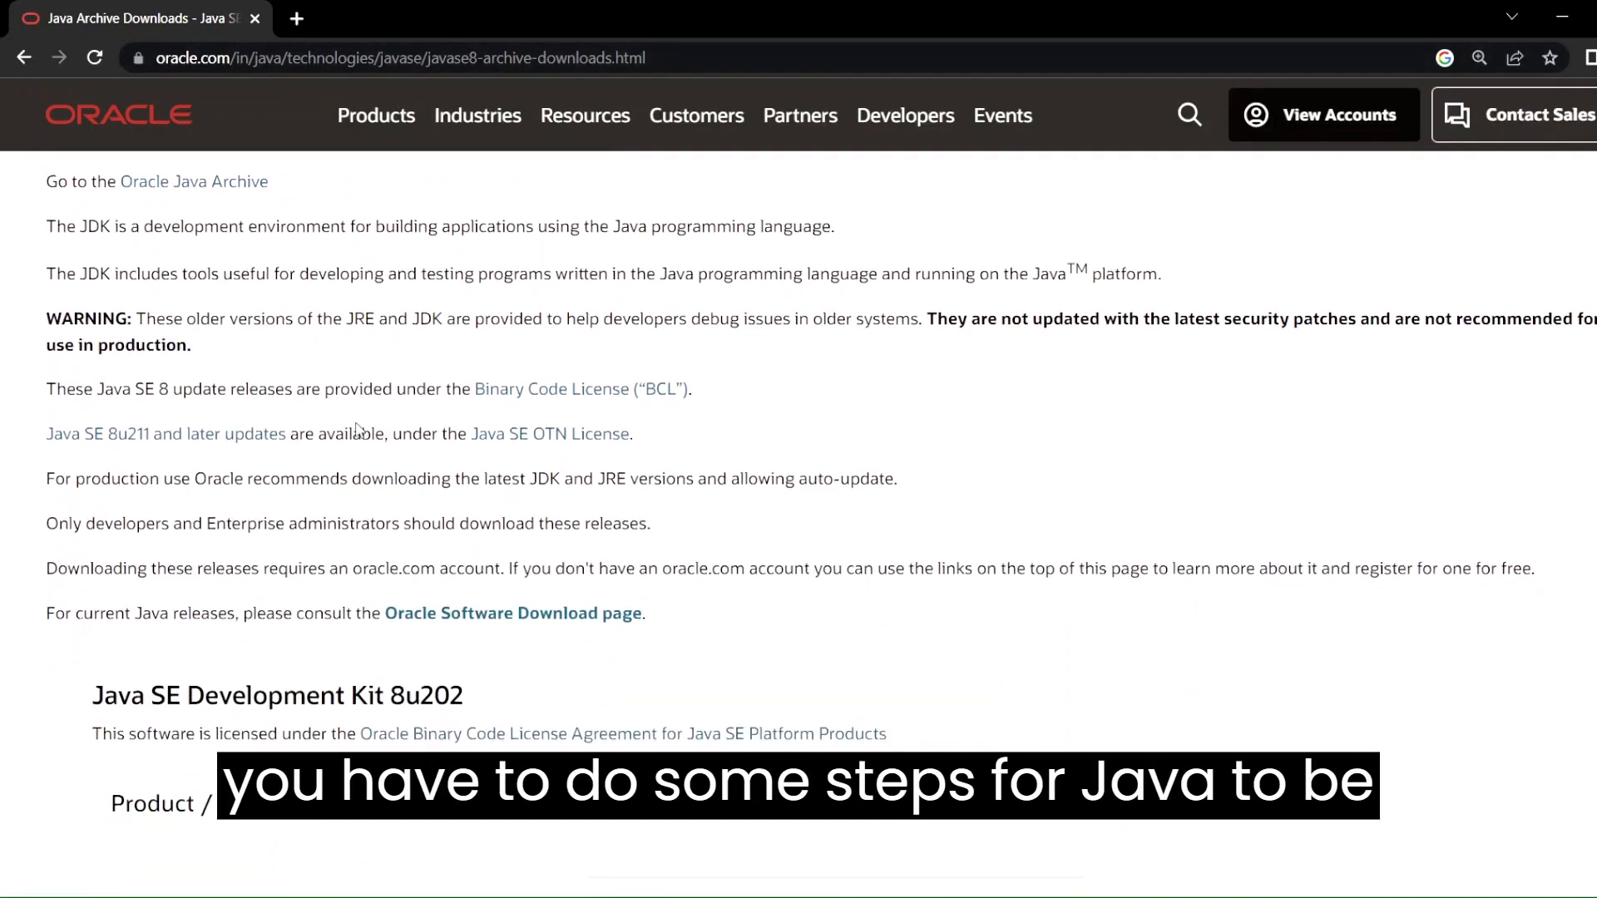
scroll(357, 423, down, 7)
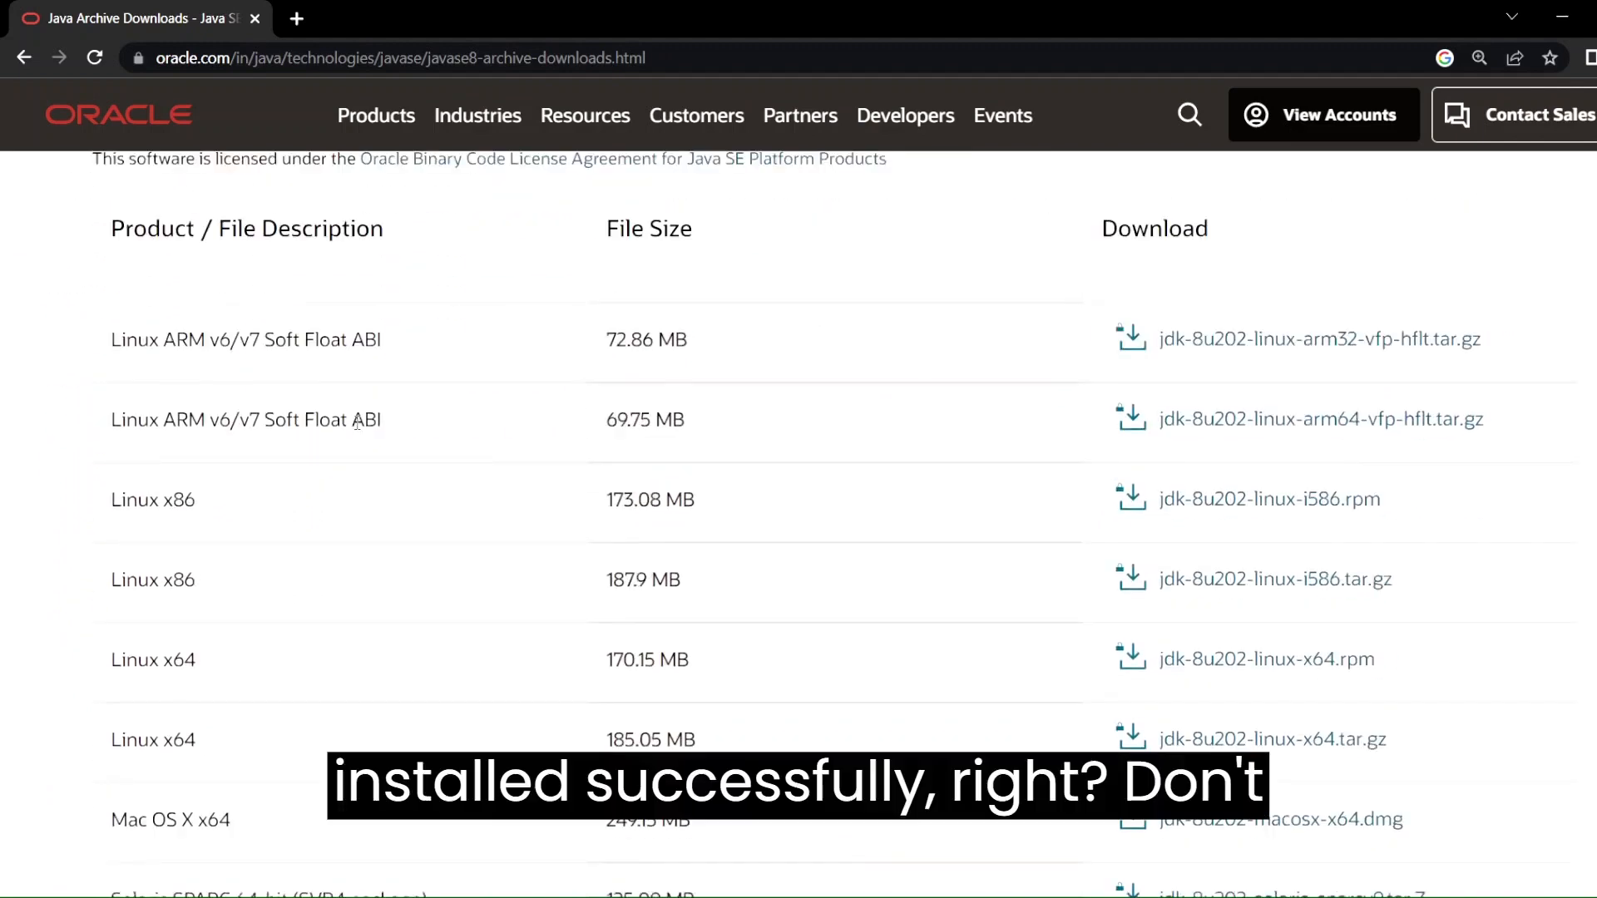
scroll(480, 498, down, 4)
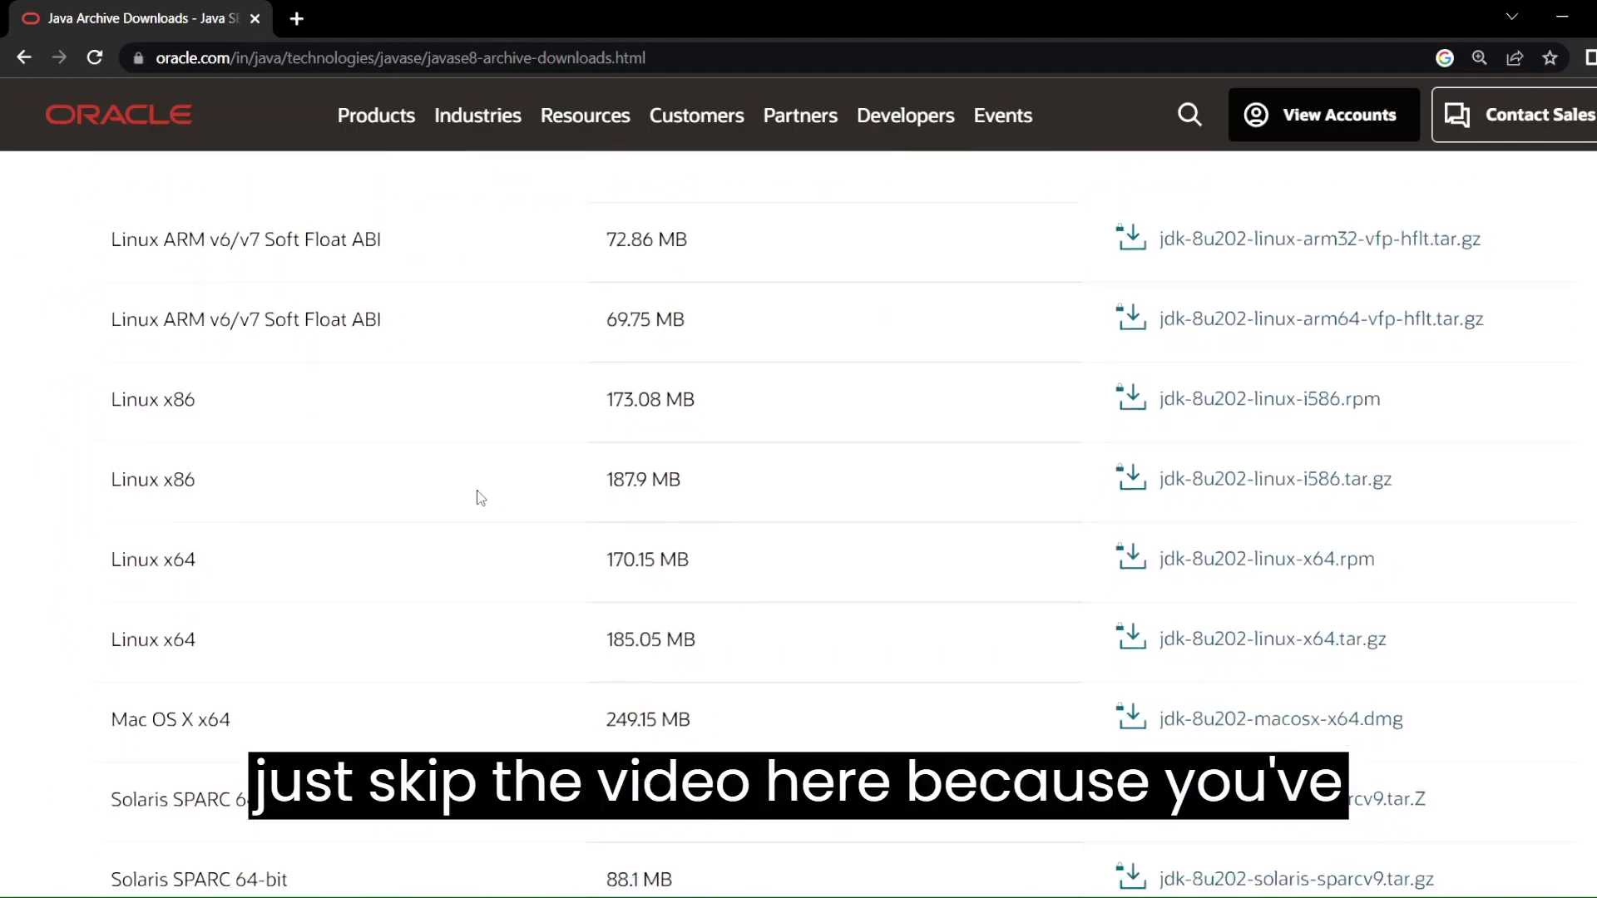
scroll(480, 498, down, 5)
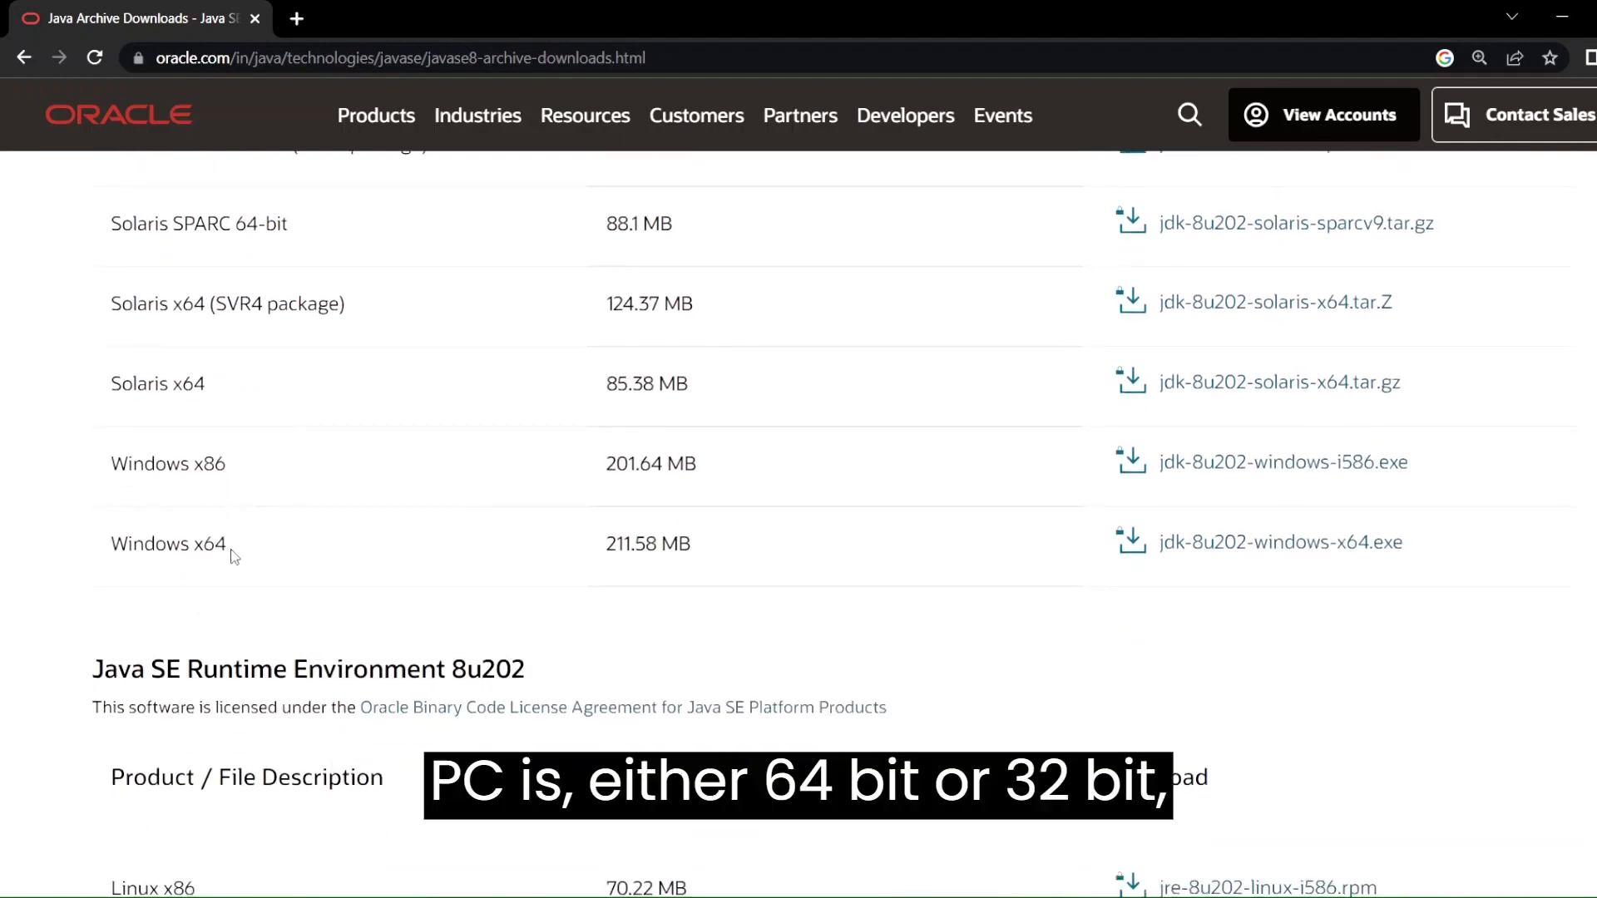
double_click(213, 466)
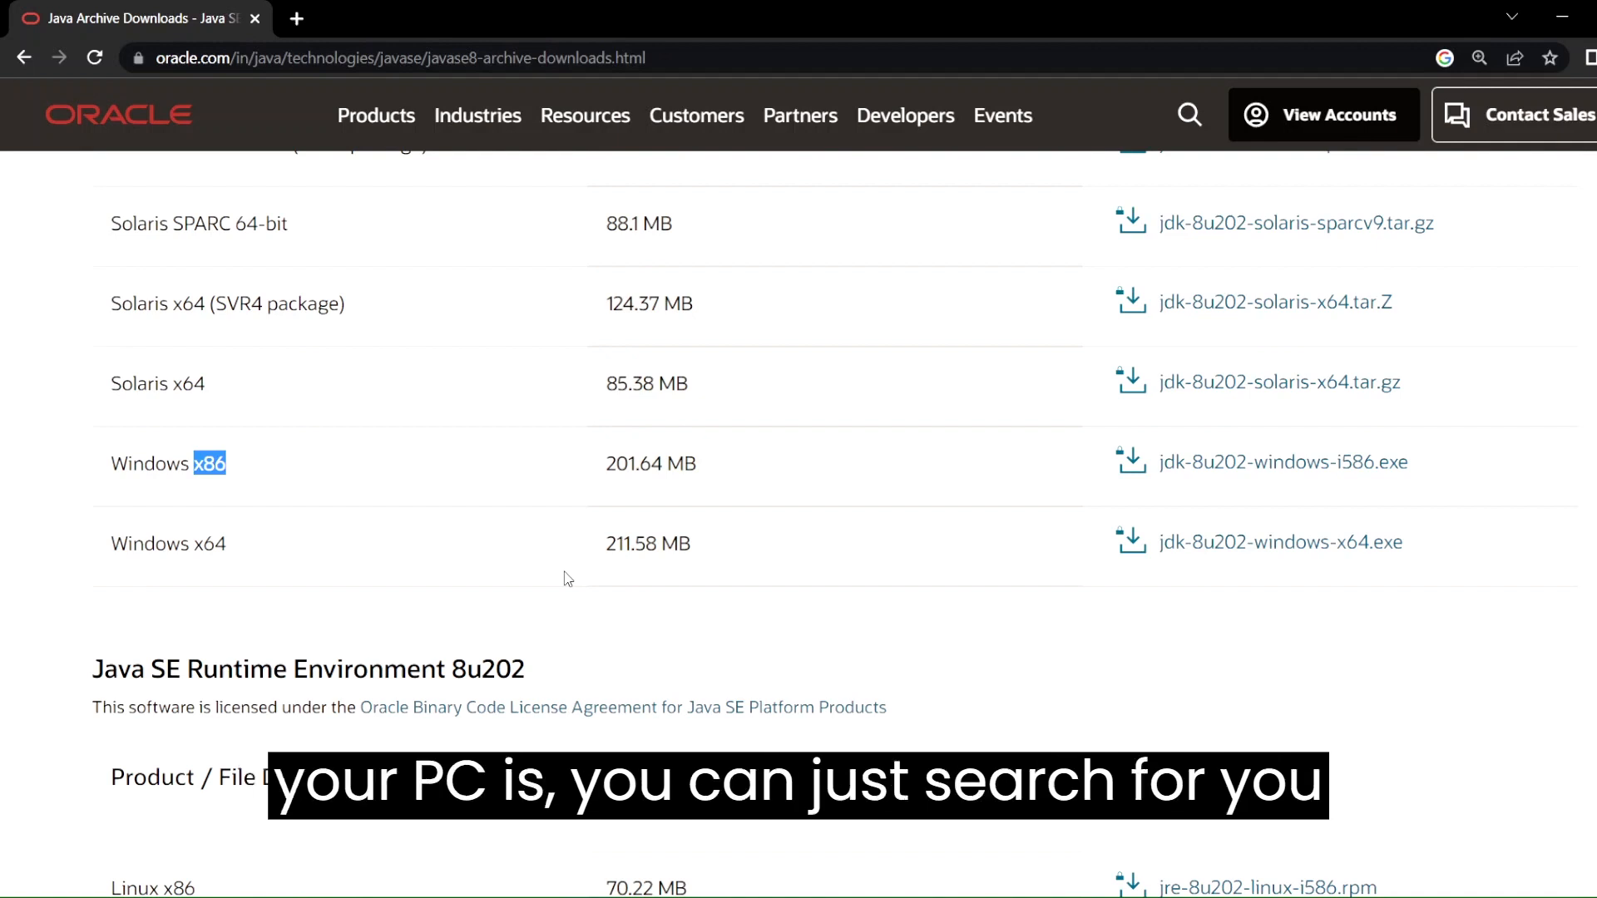
Search Windows for "my pc", open Windows specifications and check the PC's system type
key(super)
text(my pc)
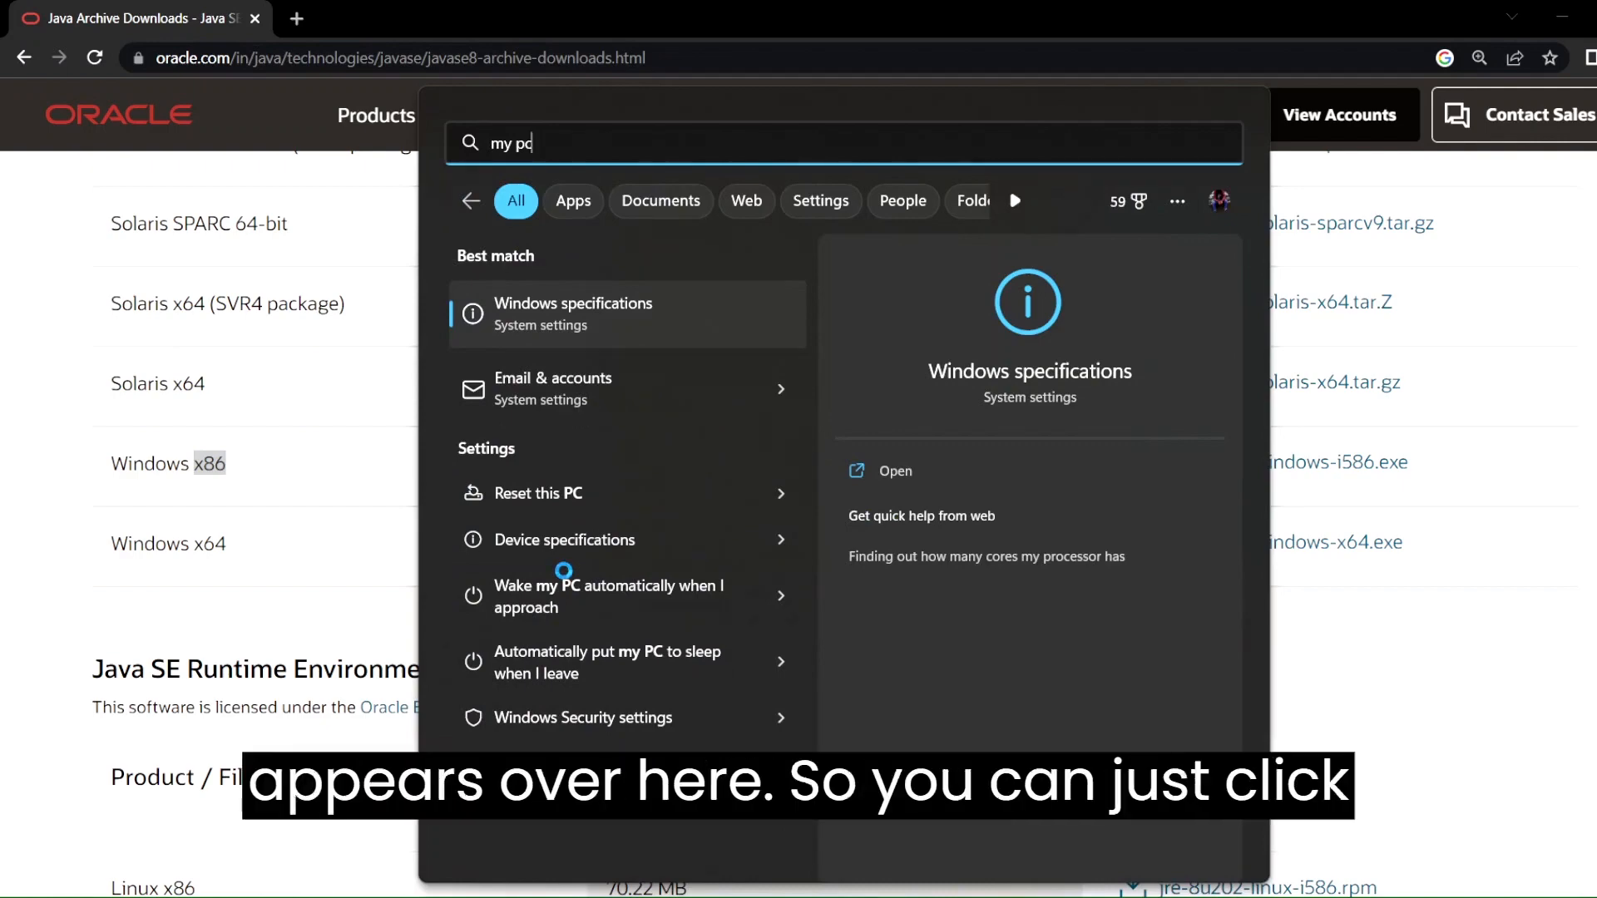
key(Return)
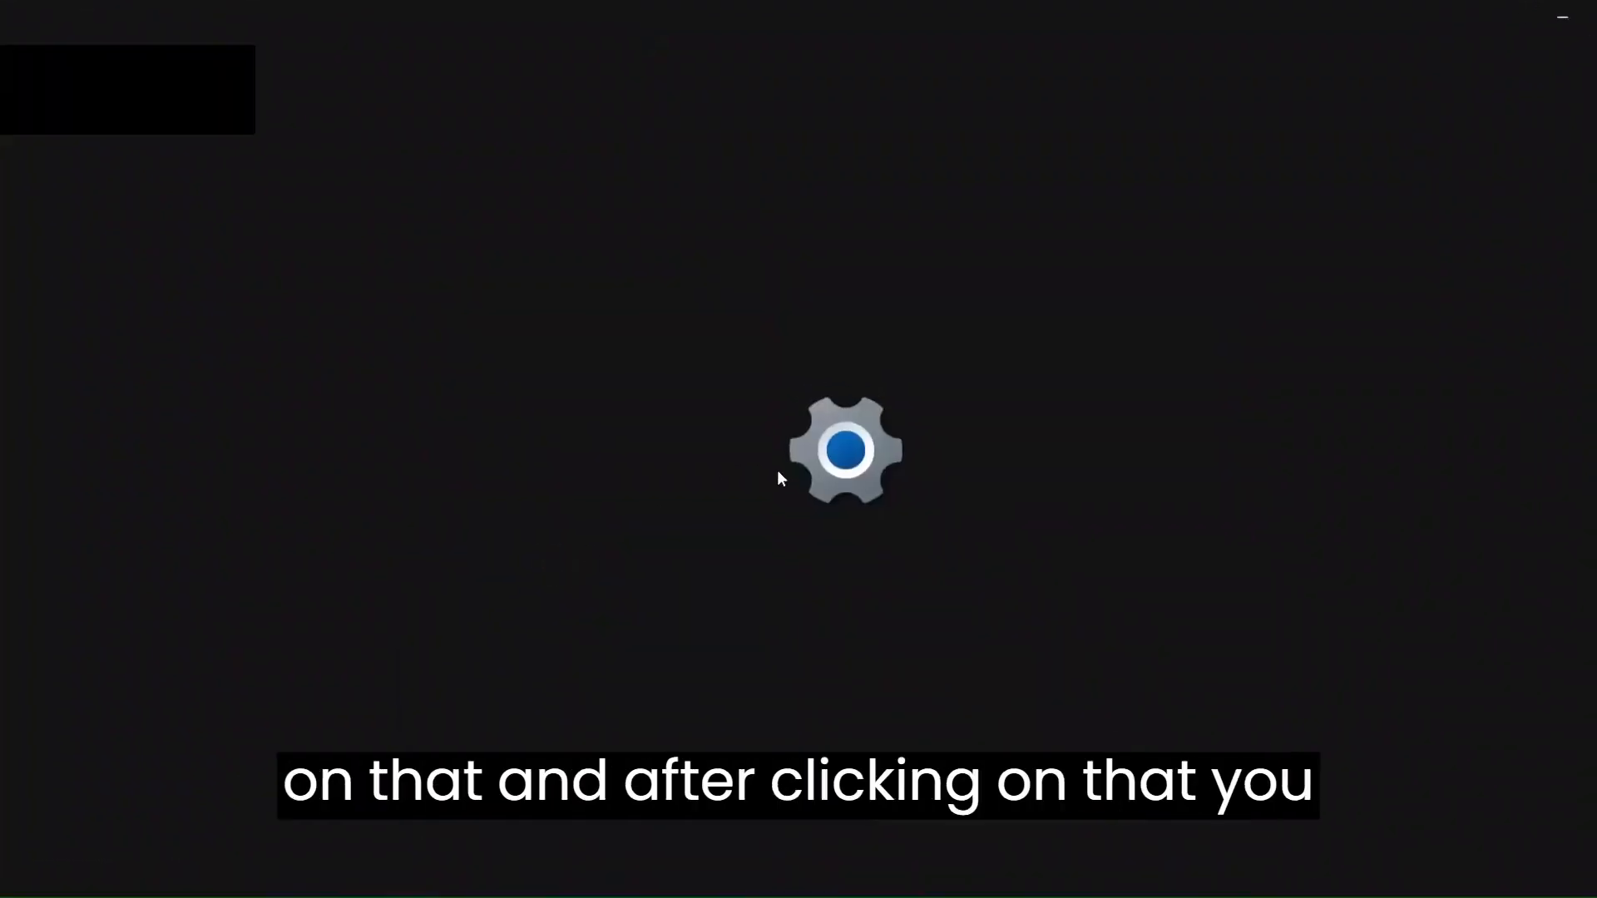
scroll(697, 487, down, 1)
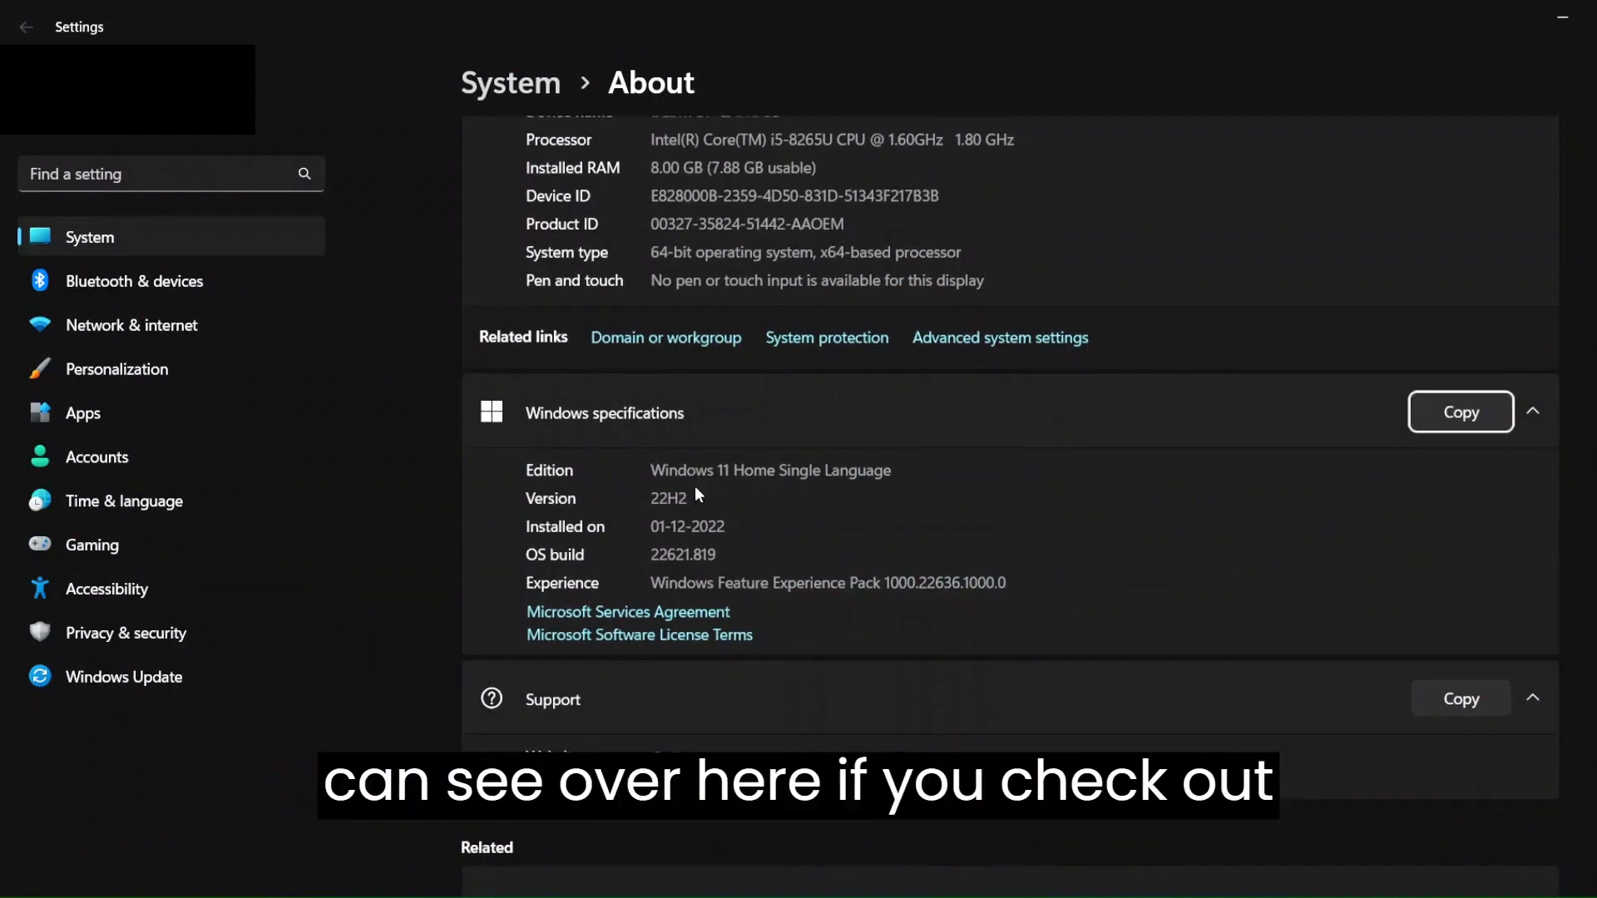
scroll(598, 276, up, 1)
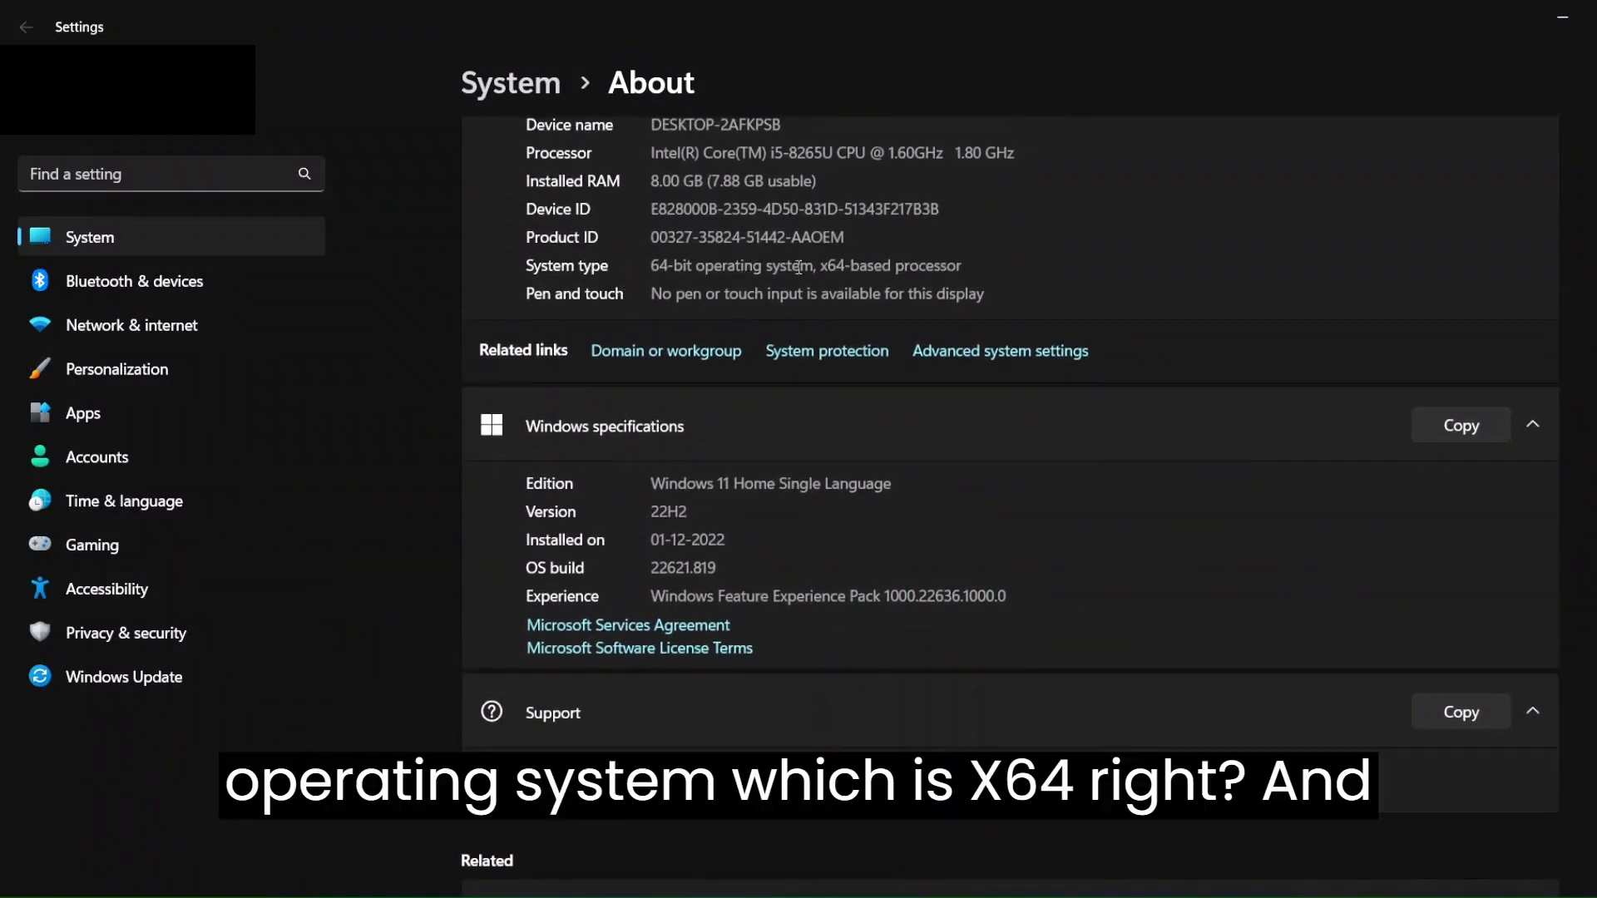
drag(820, 267, 867, 269)
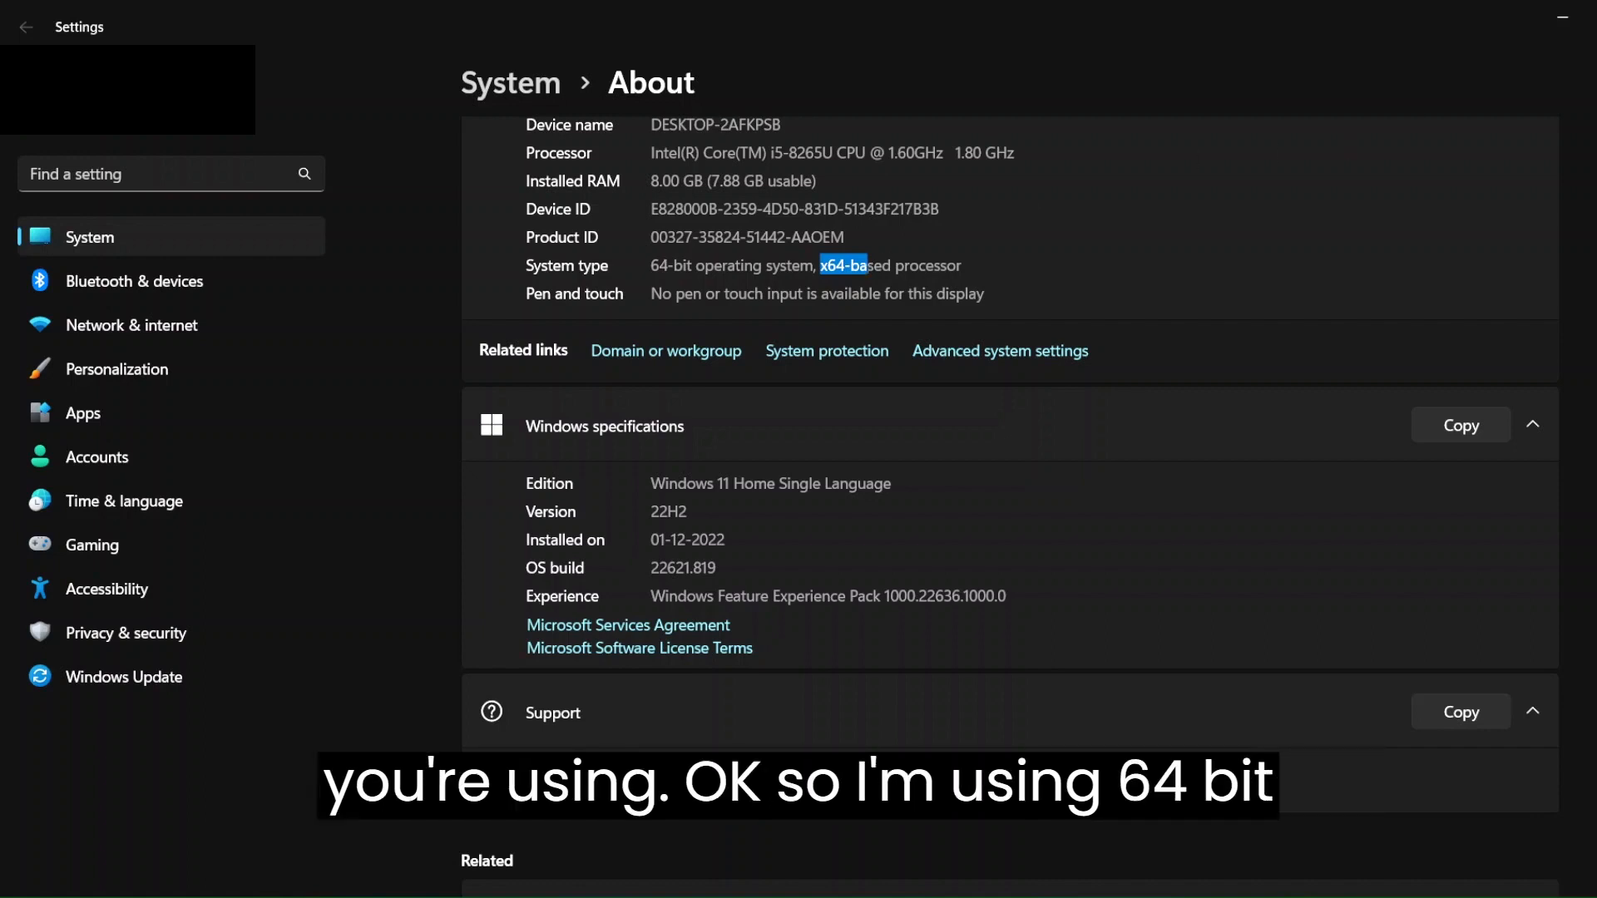
Return to Chrome, accept the Oracle Binary Code License Agreement and download jdk-8u202-windows-x64.exe through the Oracle account sign-in
key(alt+Tab)
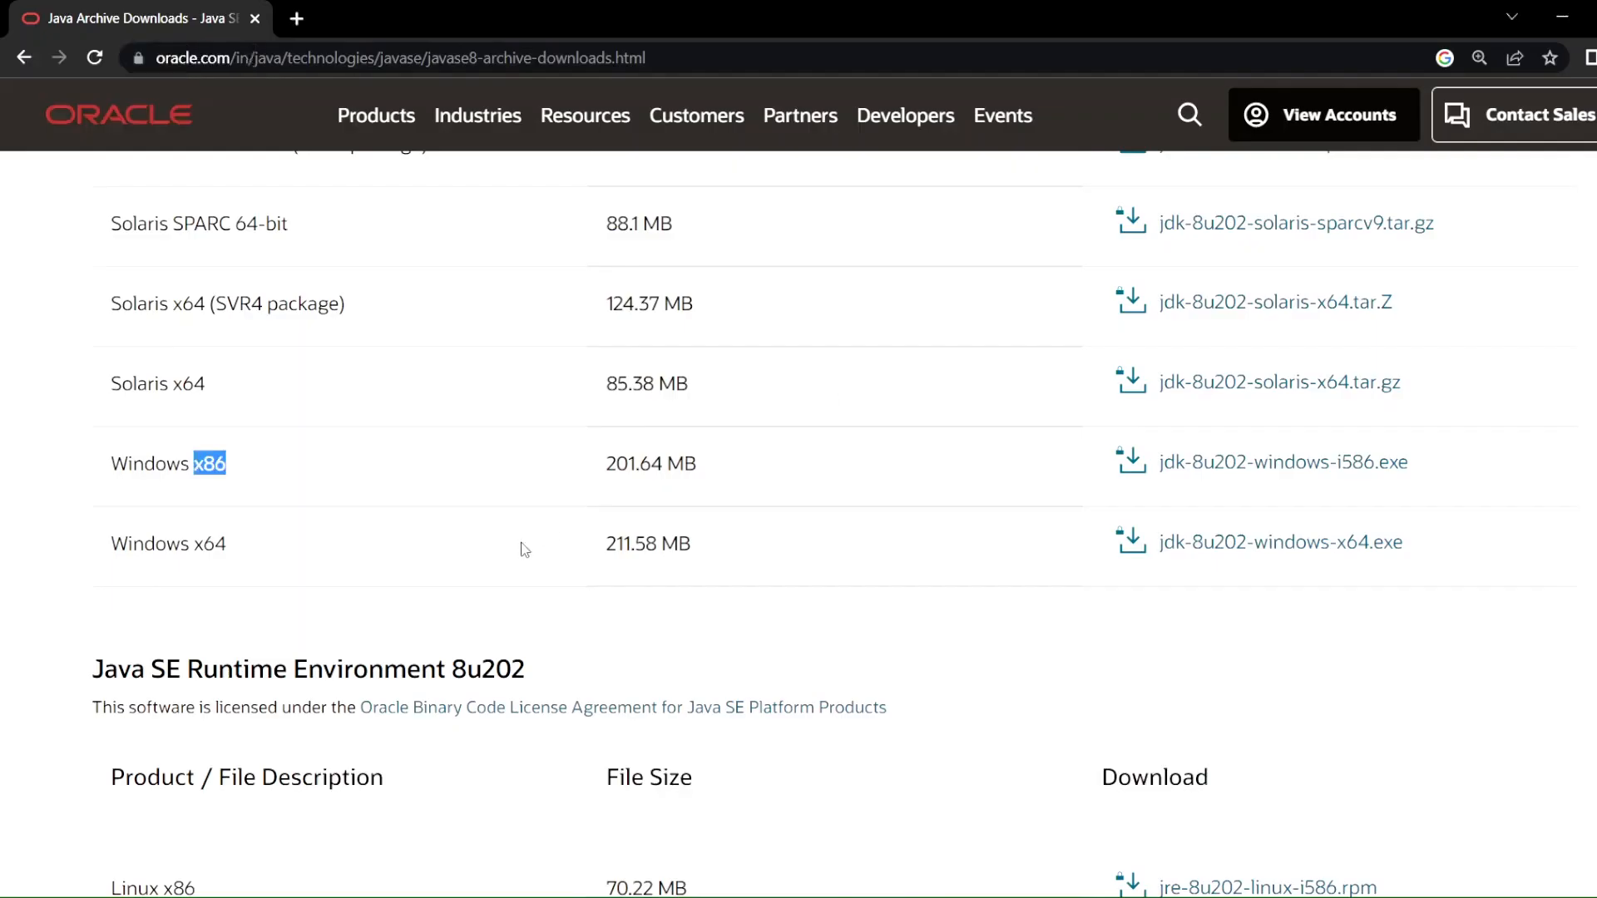
click(230, 527)
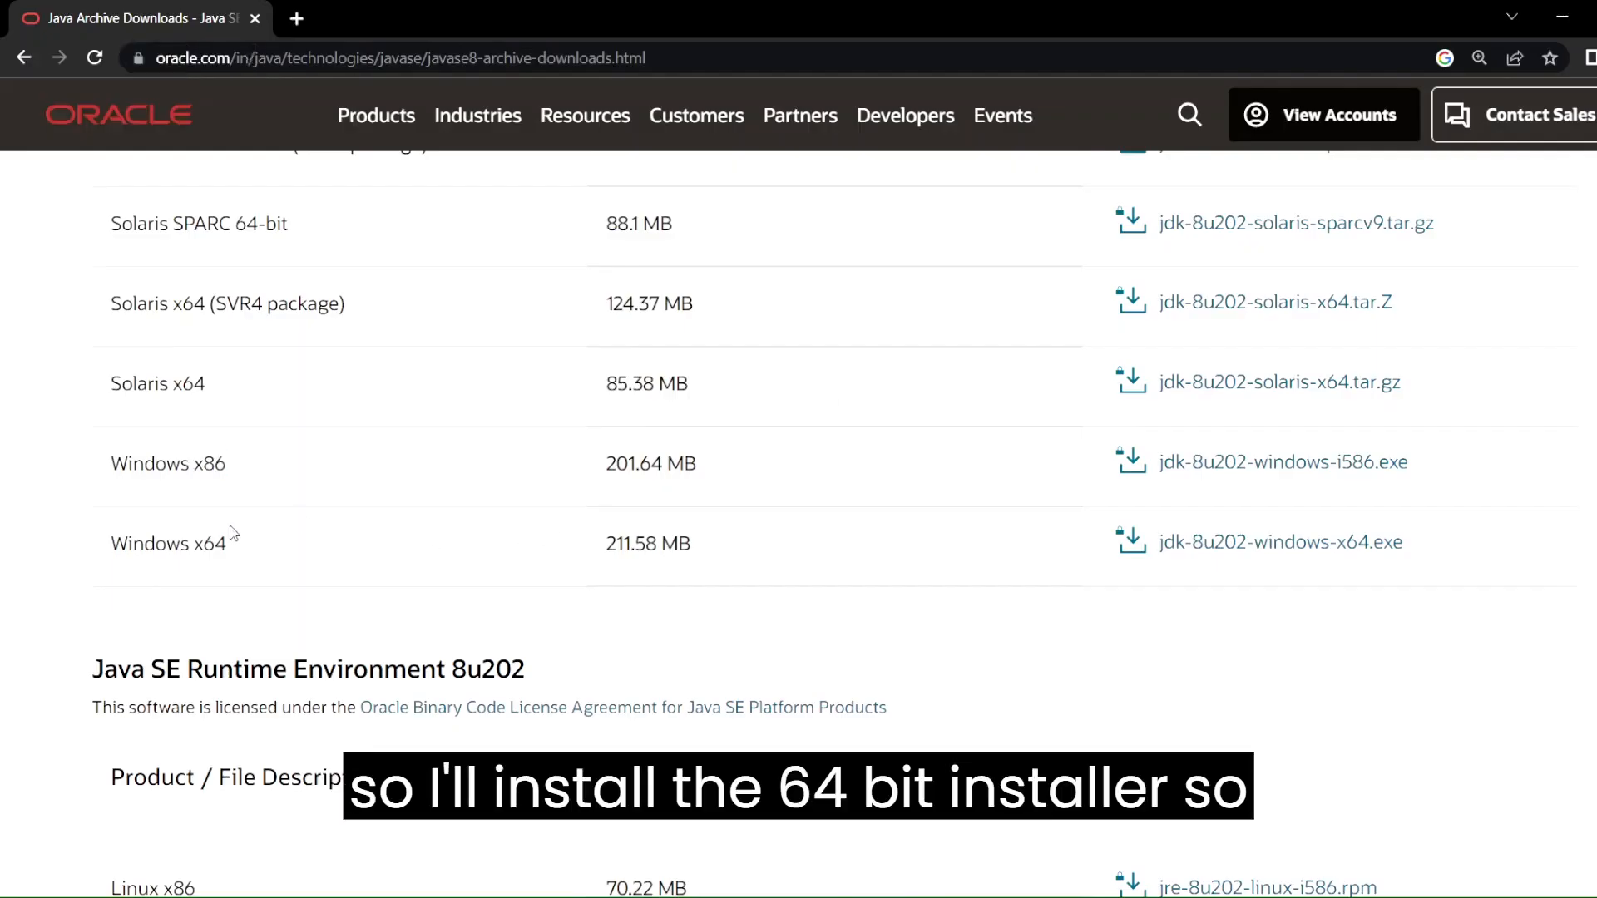
click(1195, 553)
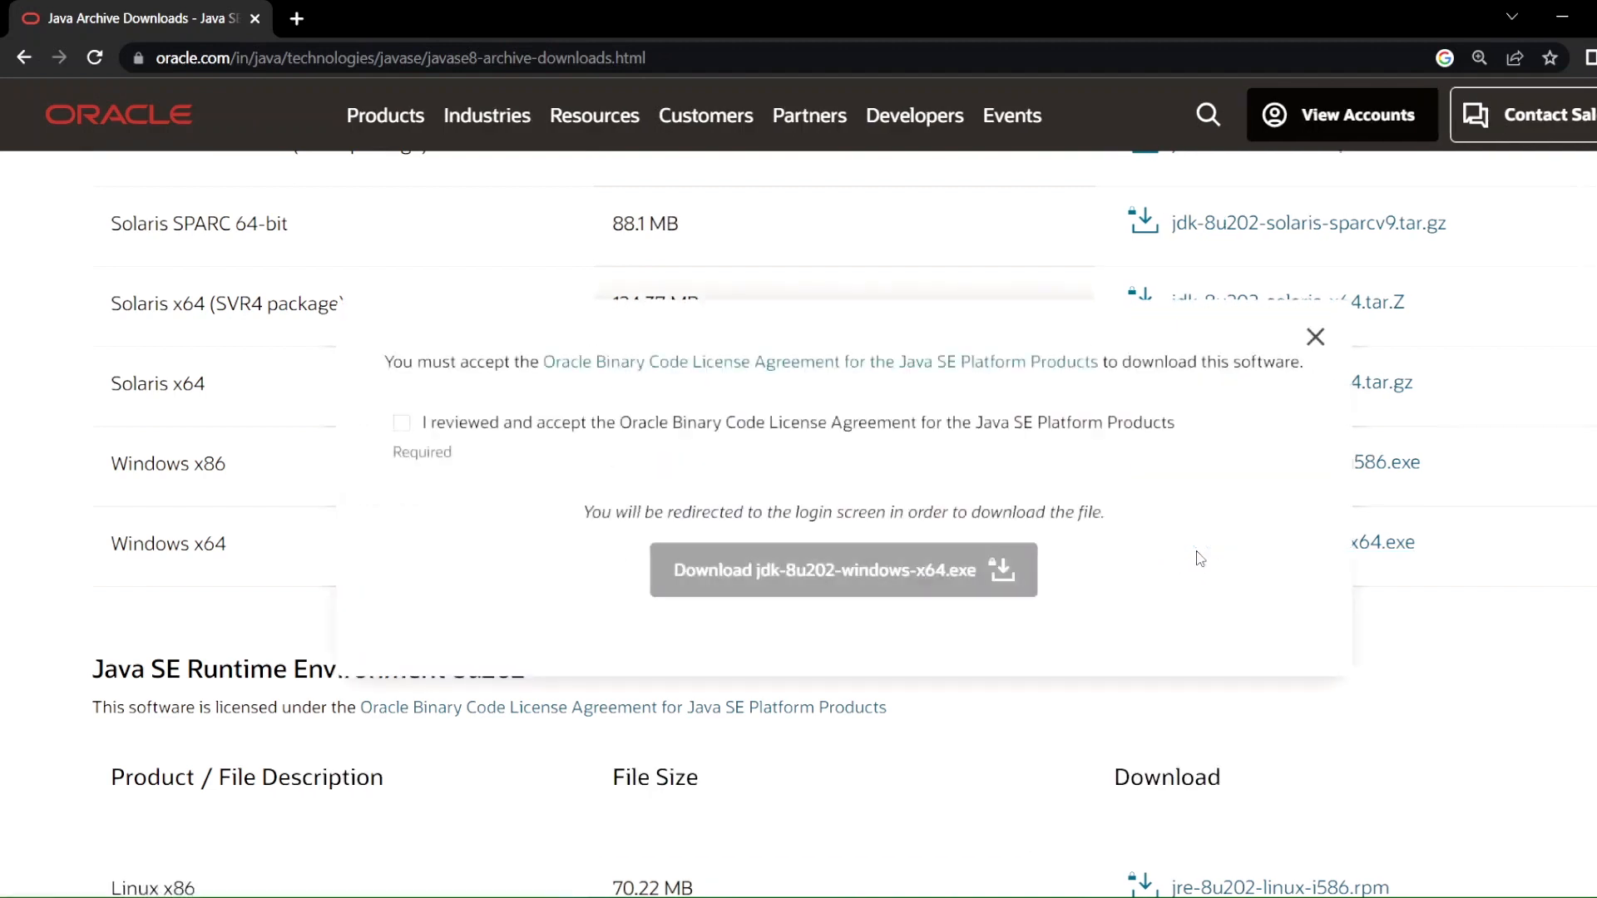
click(402, 422)
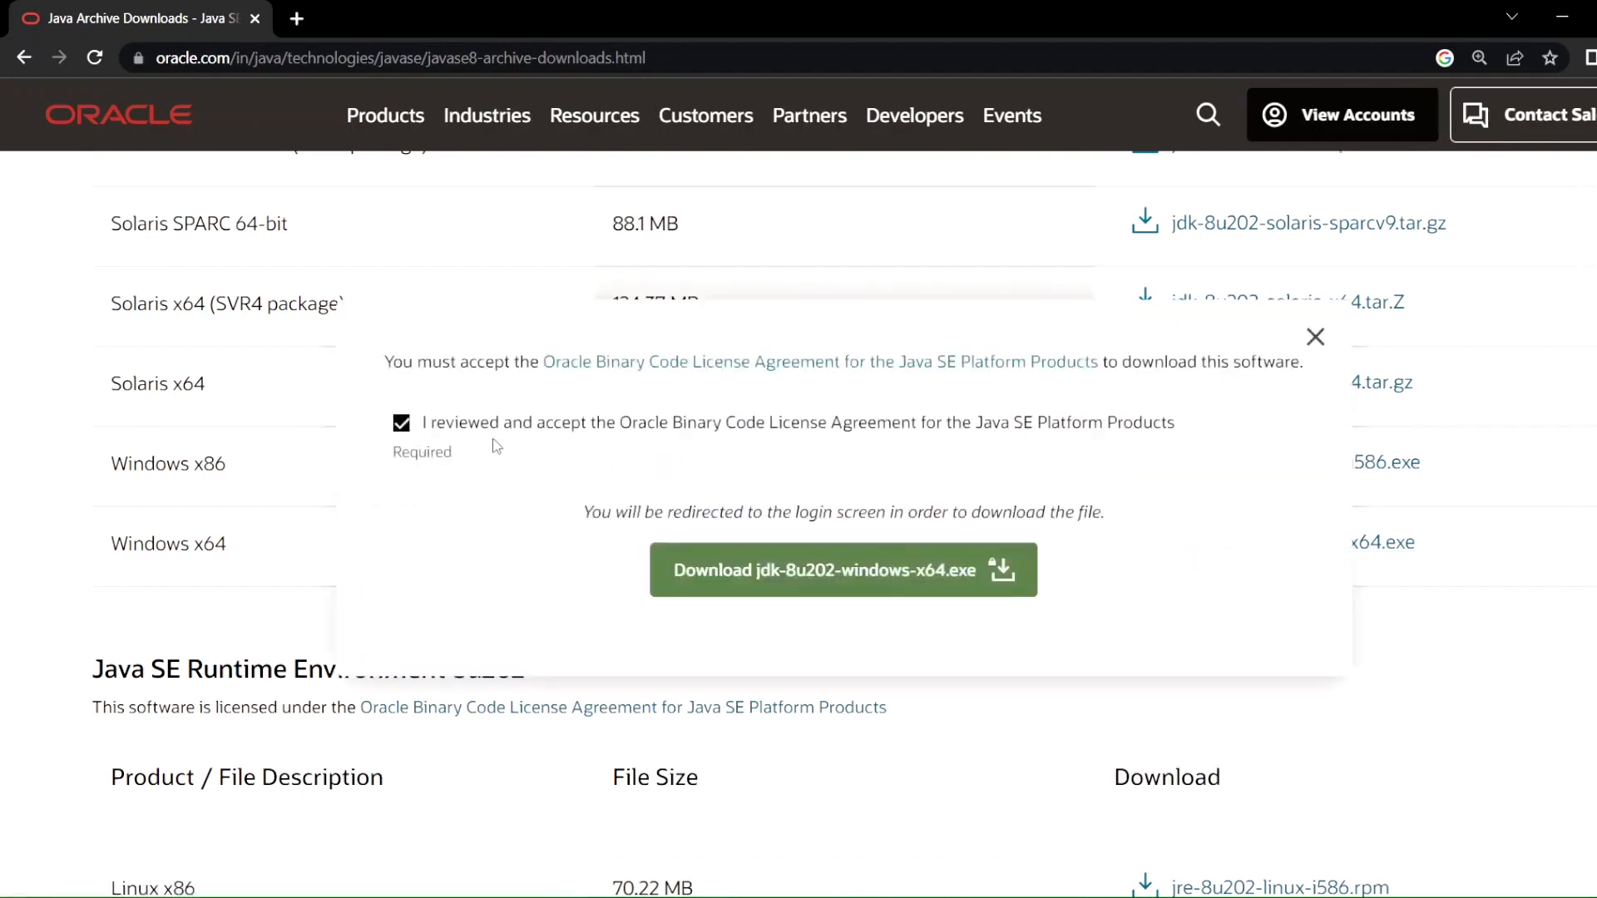
click(763, 573)
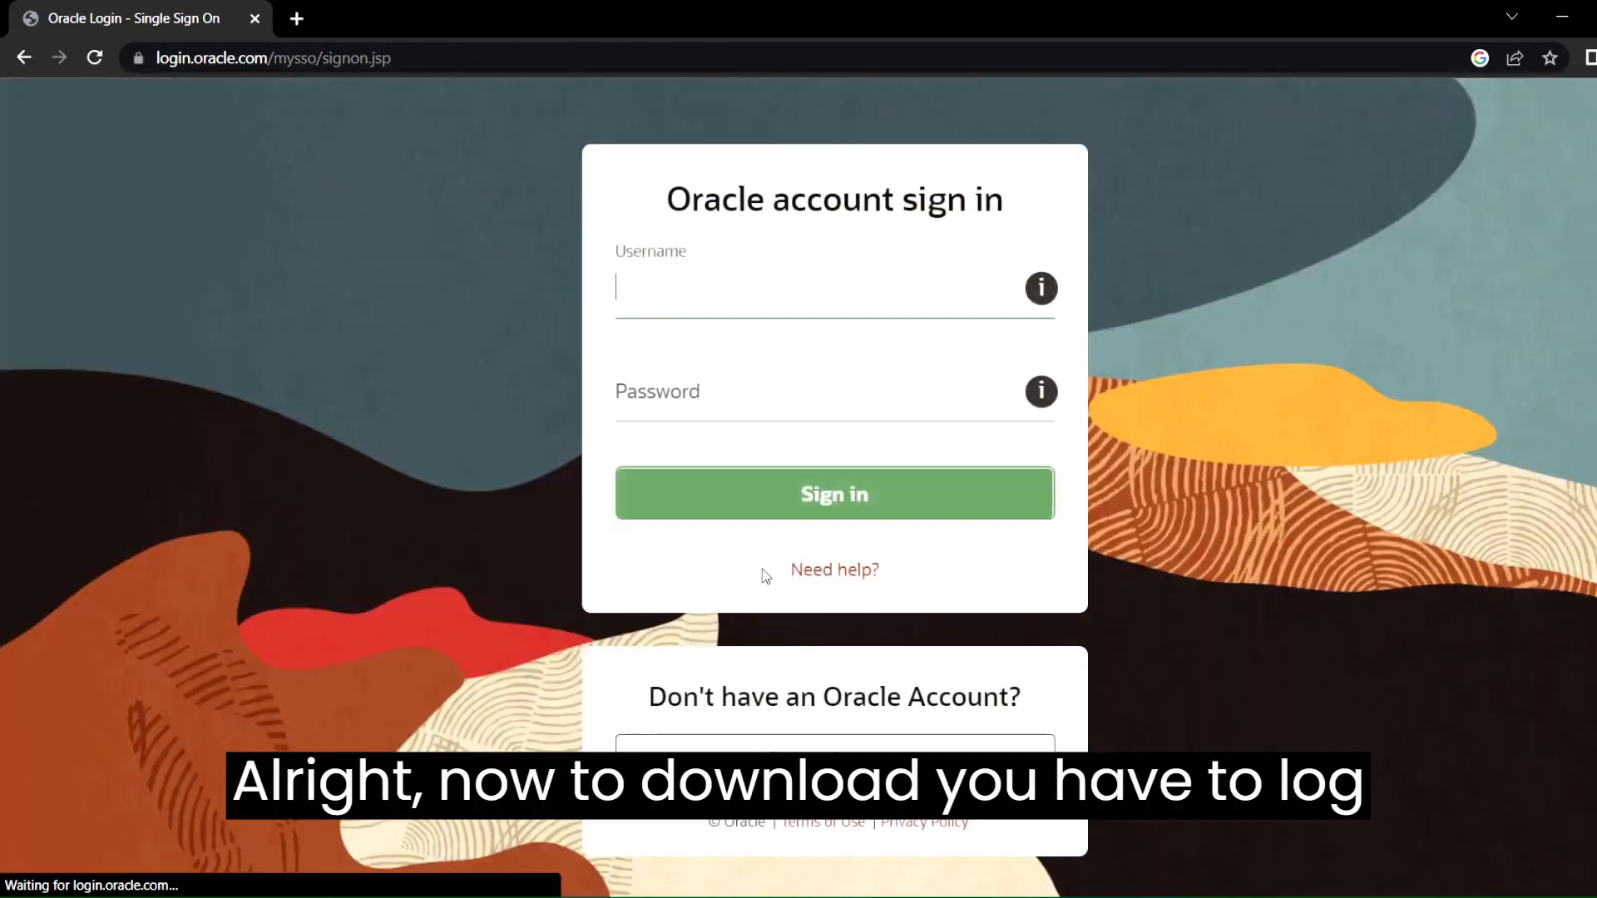
click(744, 296)
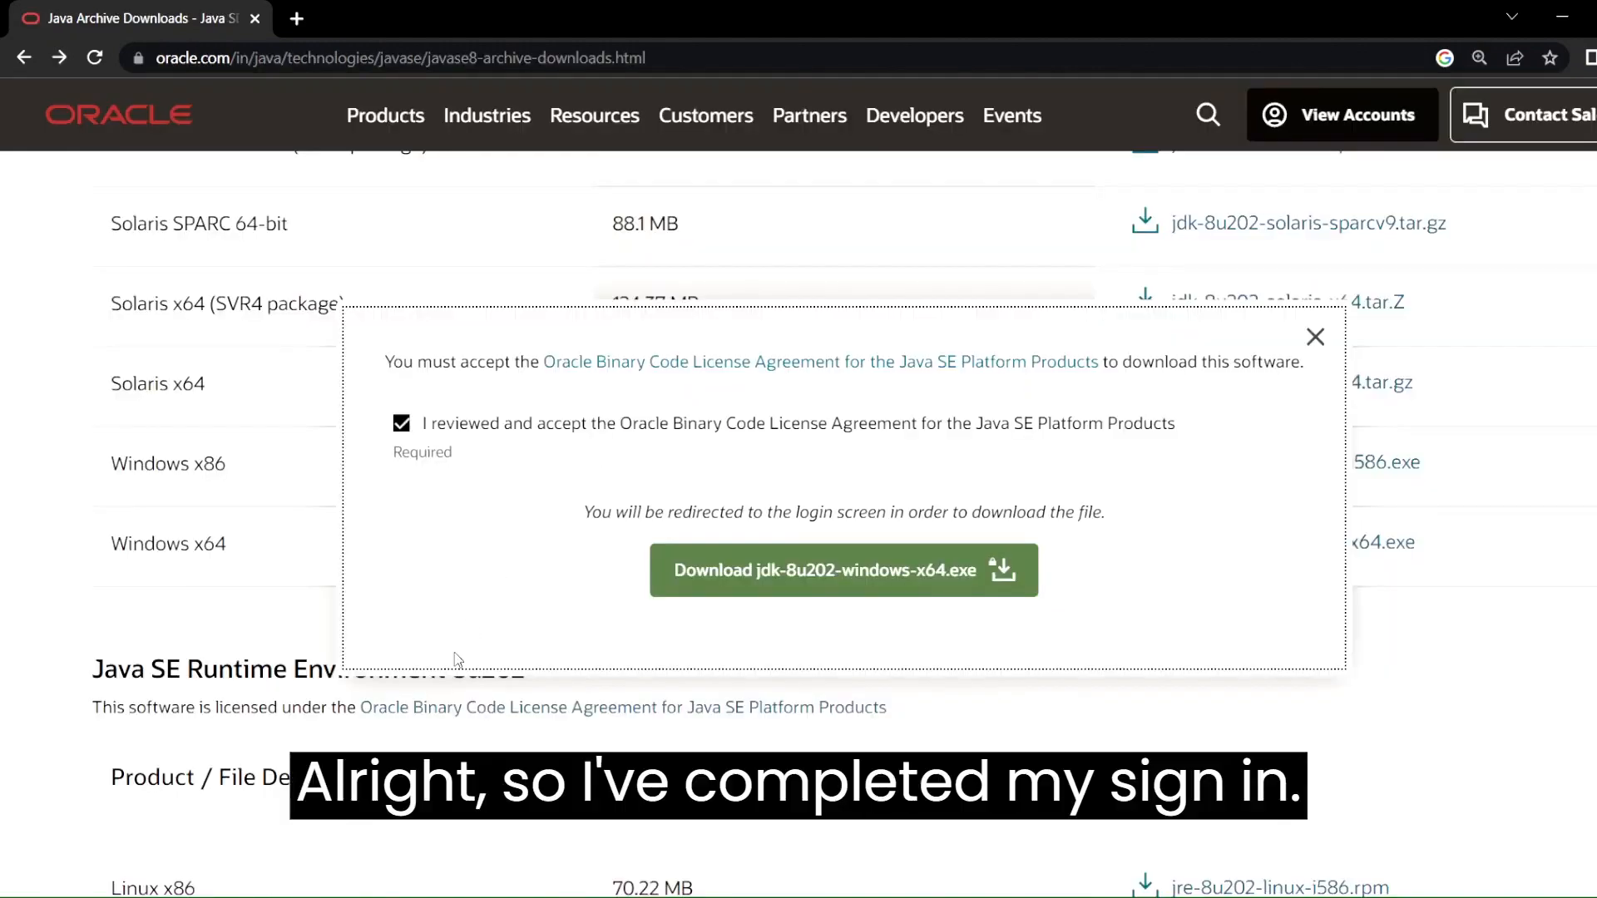
click(807, 570)
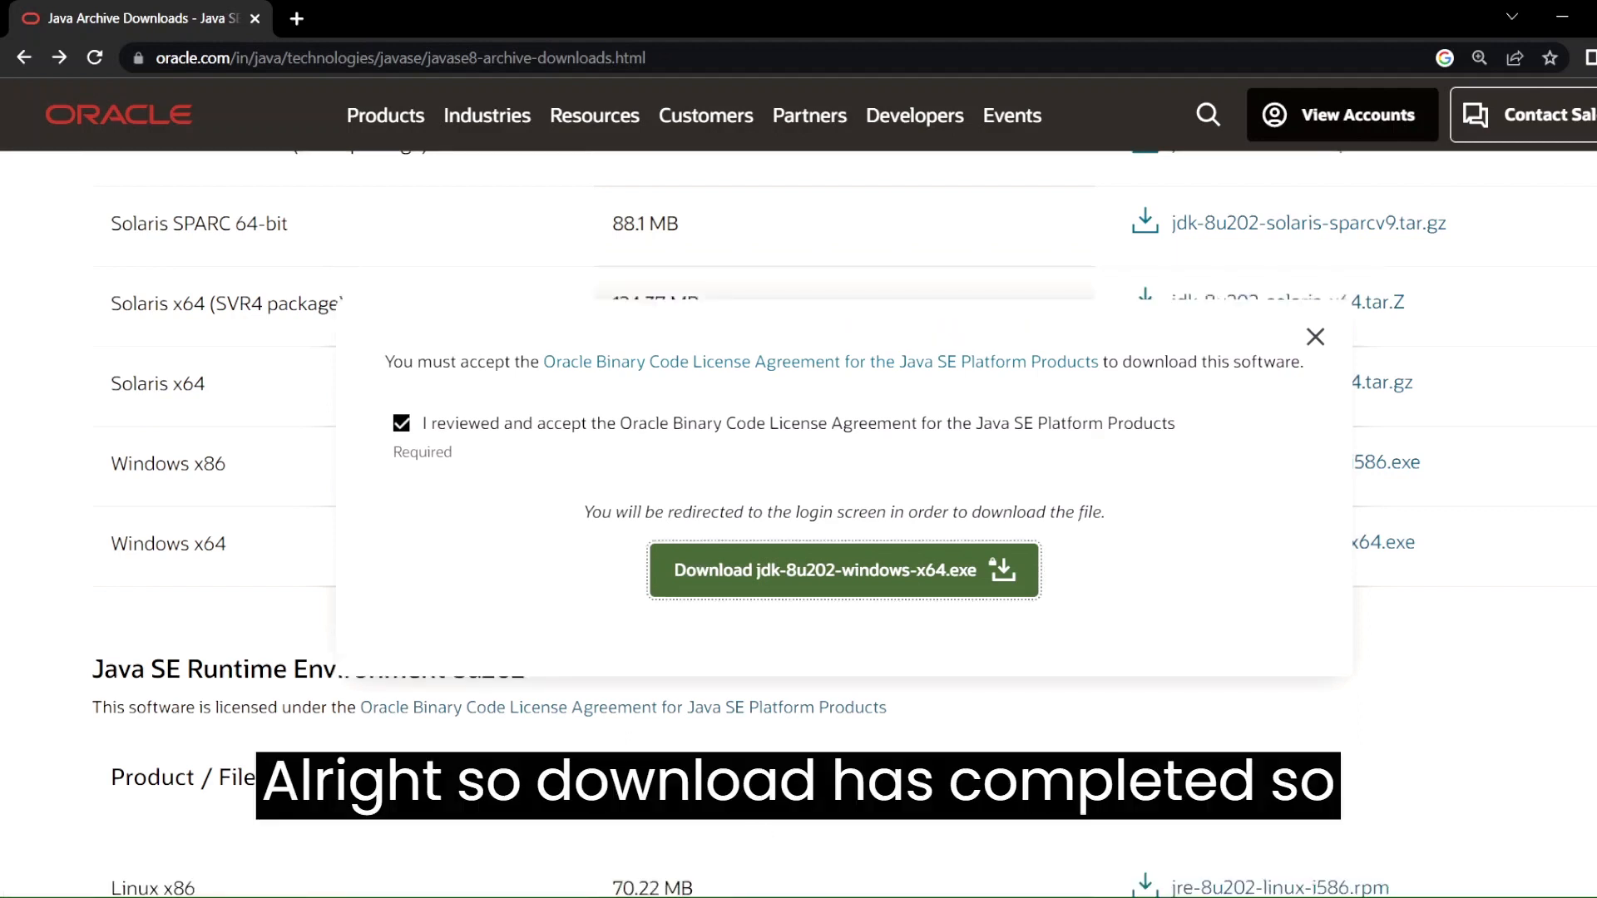
Switch to File Explorer, run jdk-8u202-windows-x64.exe from Downloads with permission granted, and install the JDK features to C:\Program Files\Java\jdk1.8.0_202\
click(771, 897)
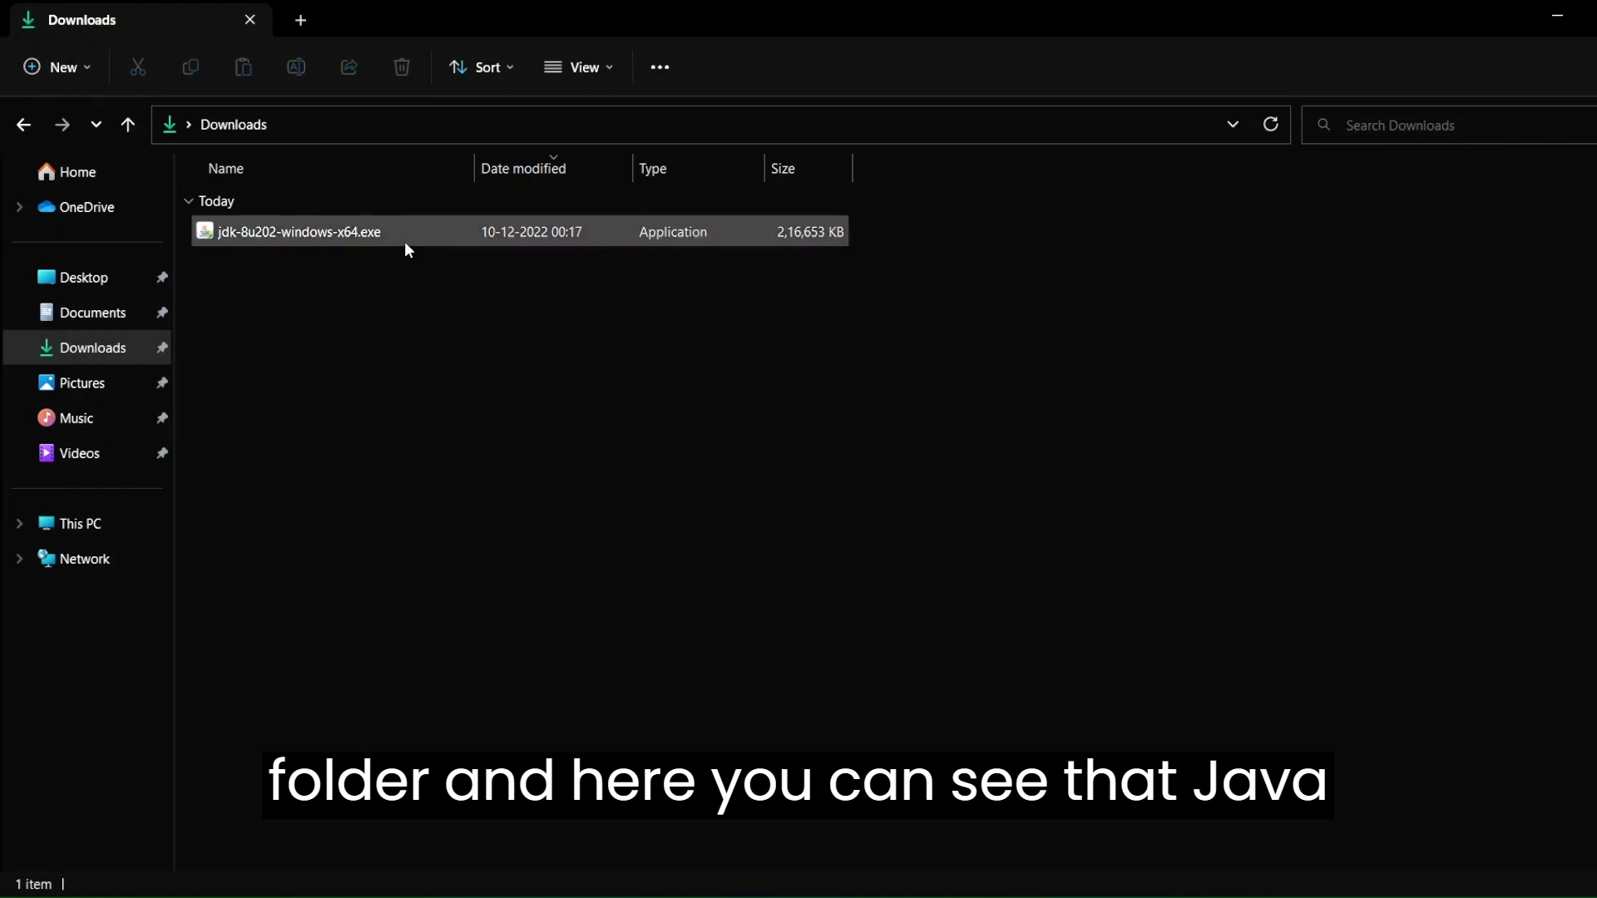
click(321, 246)
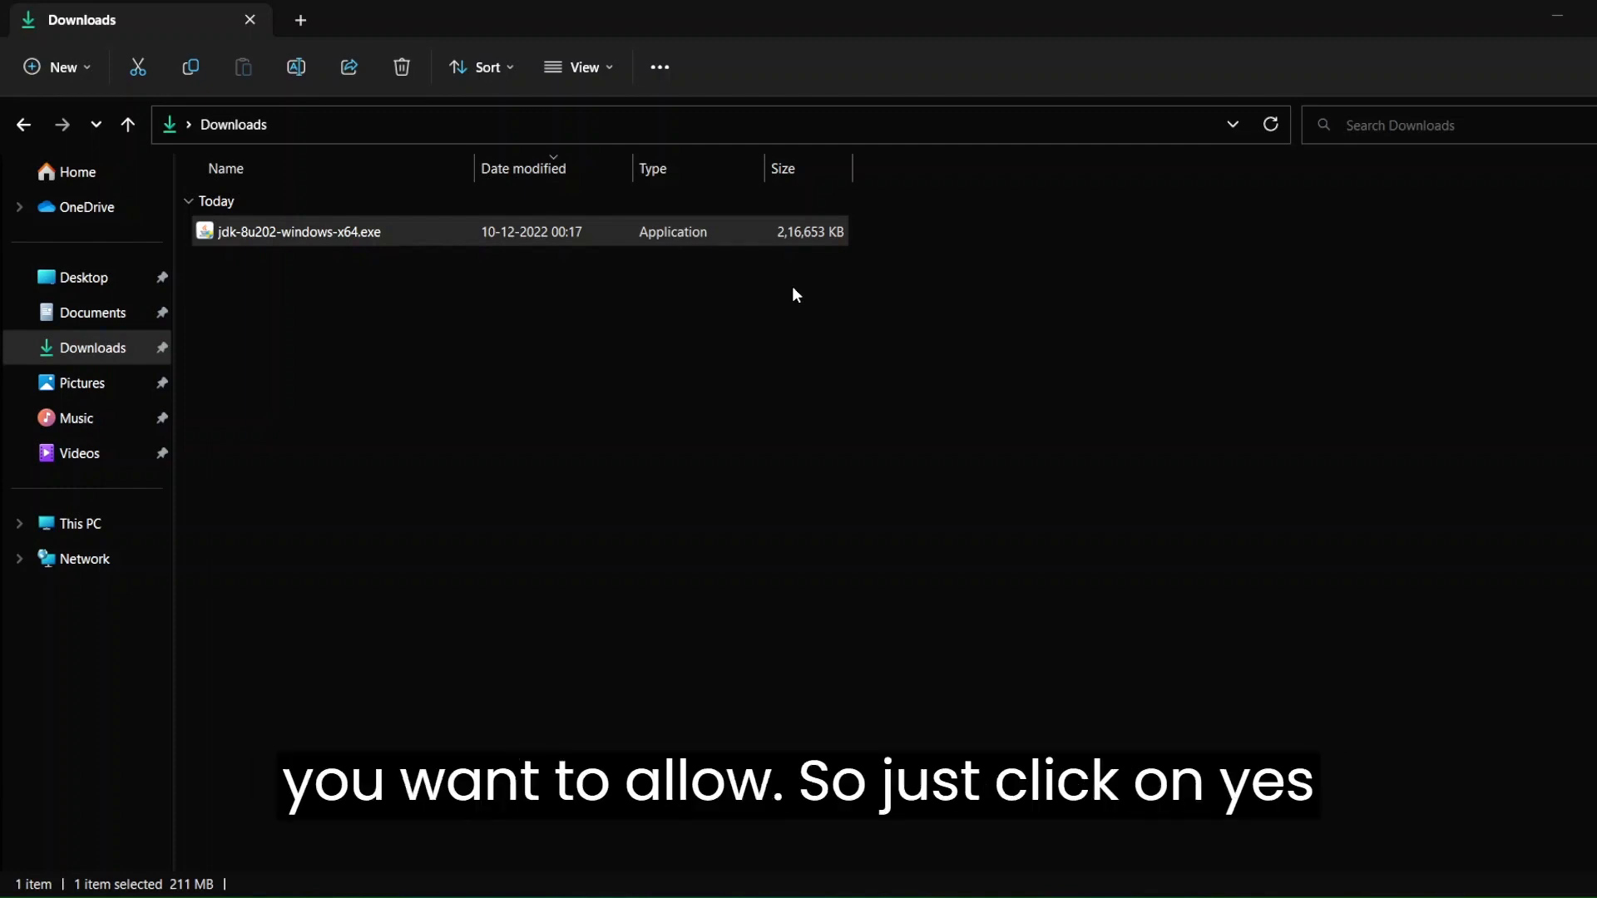
click(721, 641)
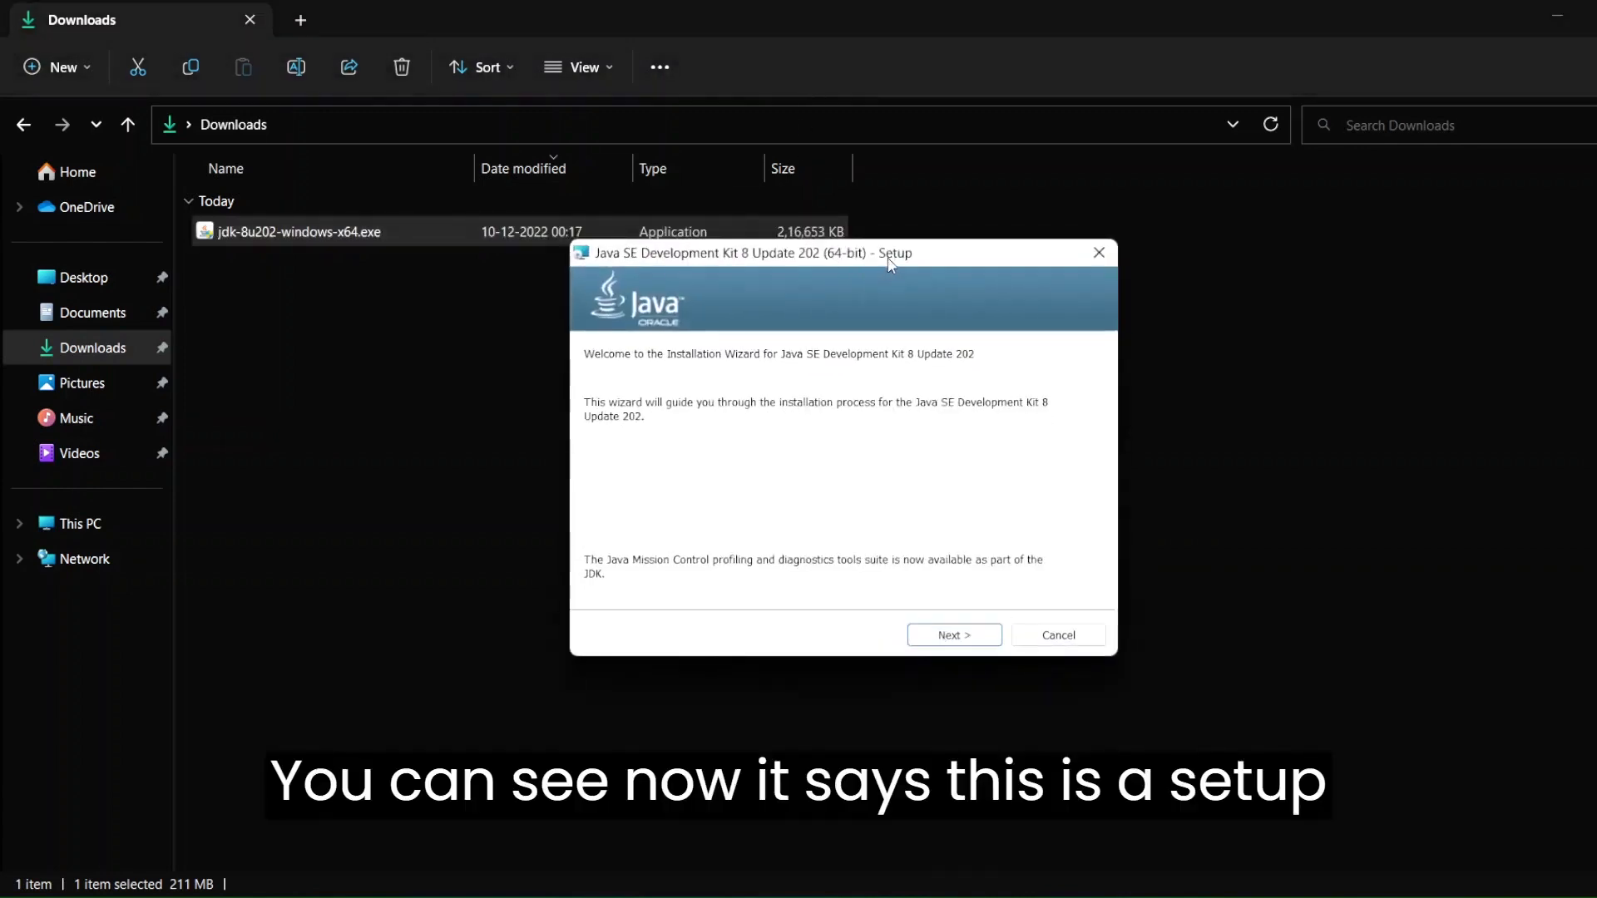
click(950, 632)
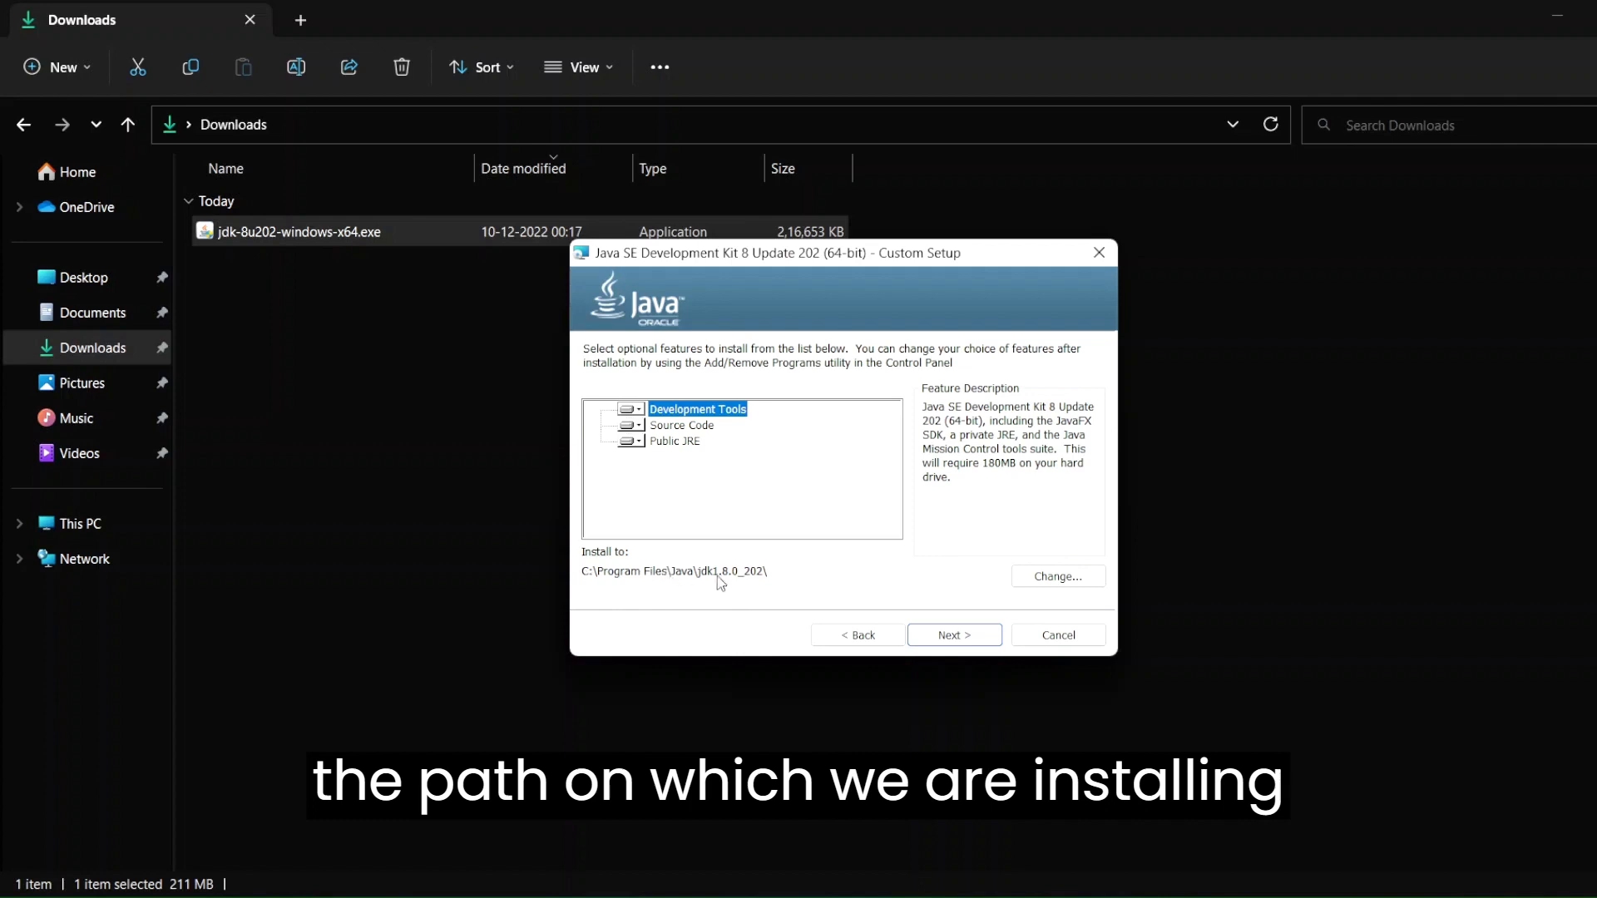
click(925, 643)
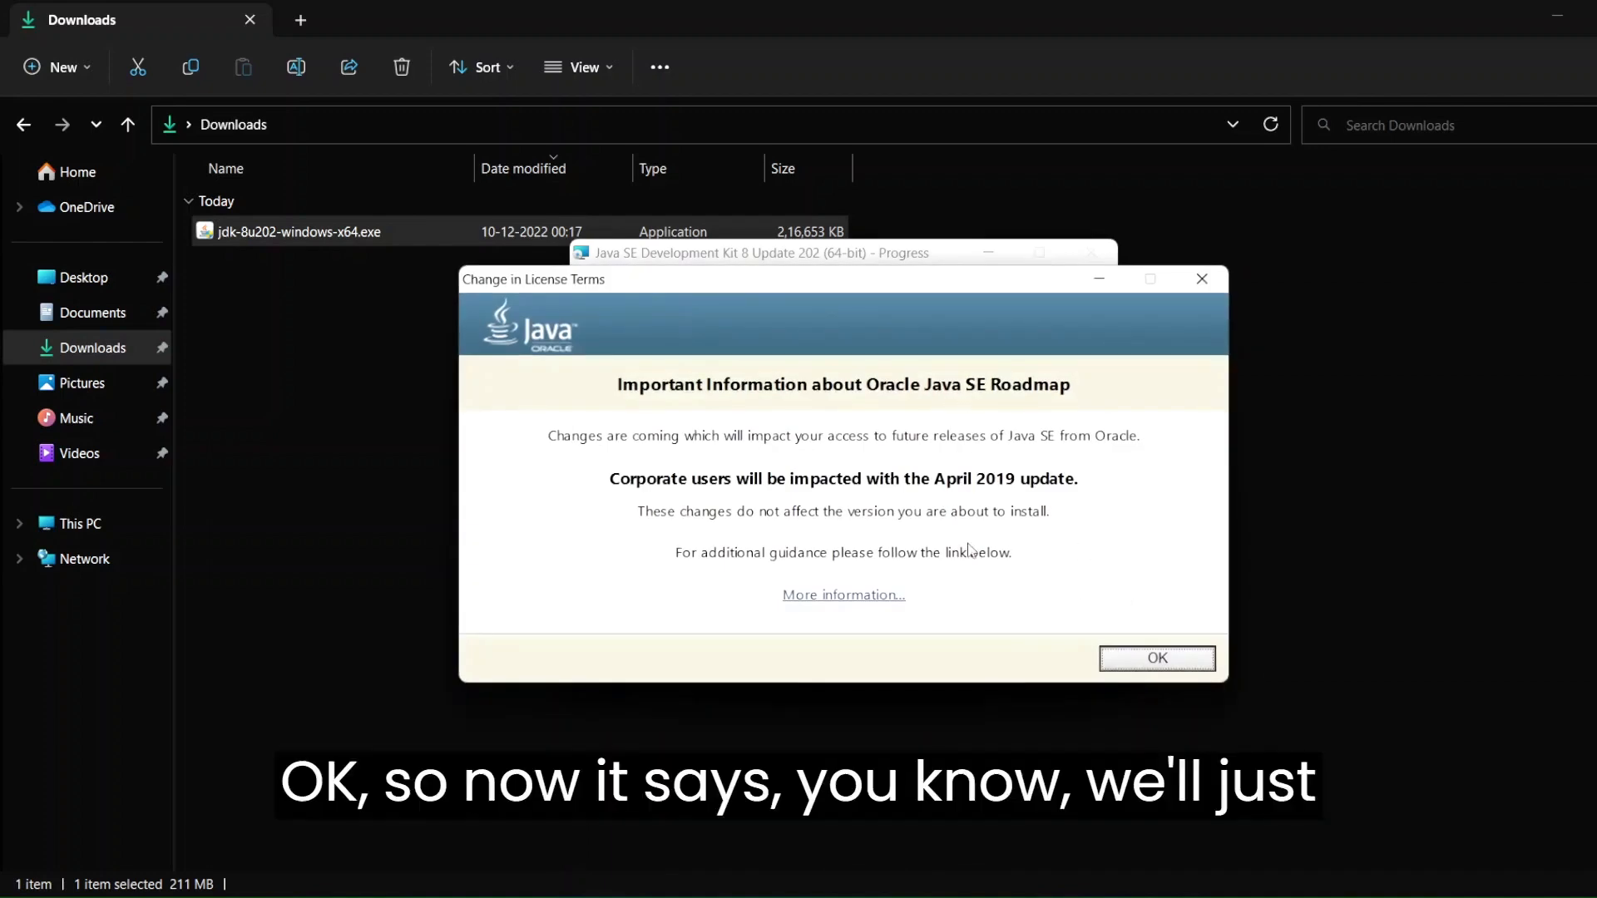
Acknowledge the license terms change, install the JRE to C:\Program Files\Java\jre1.8.0_202 and close the completed setup
click(1120, 659)
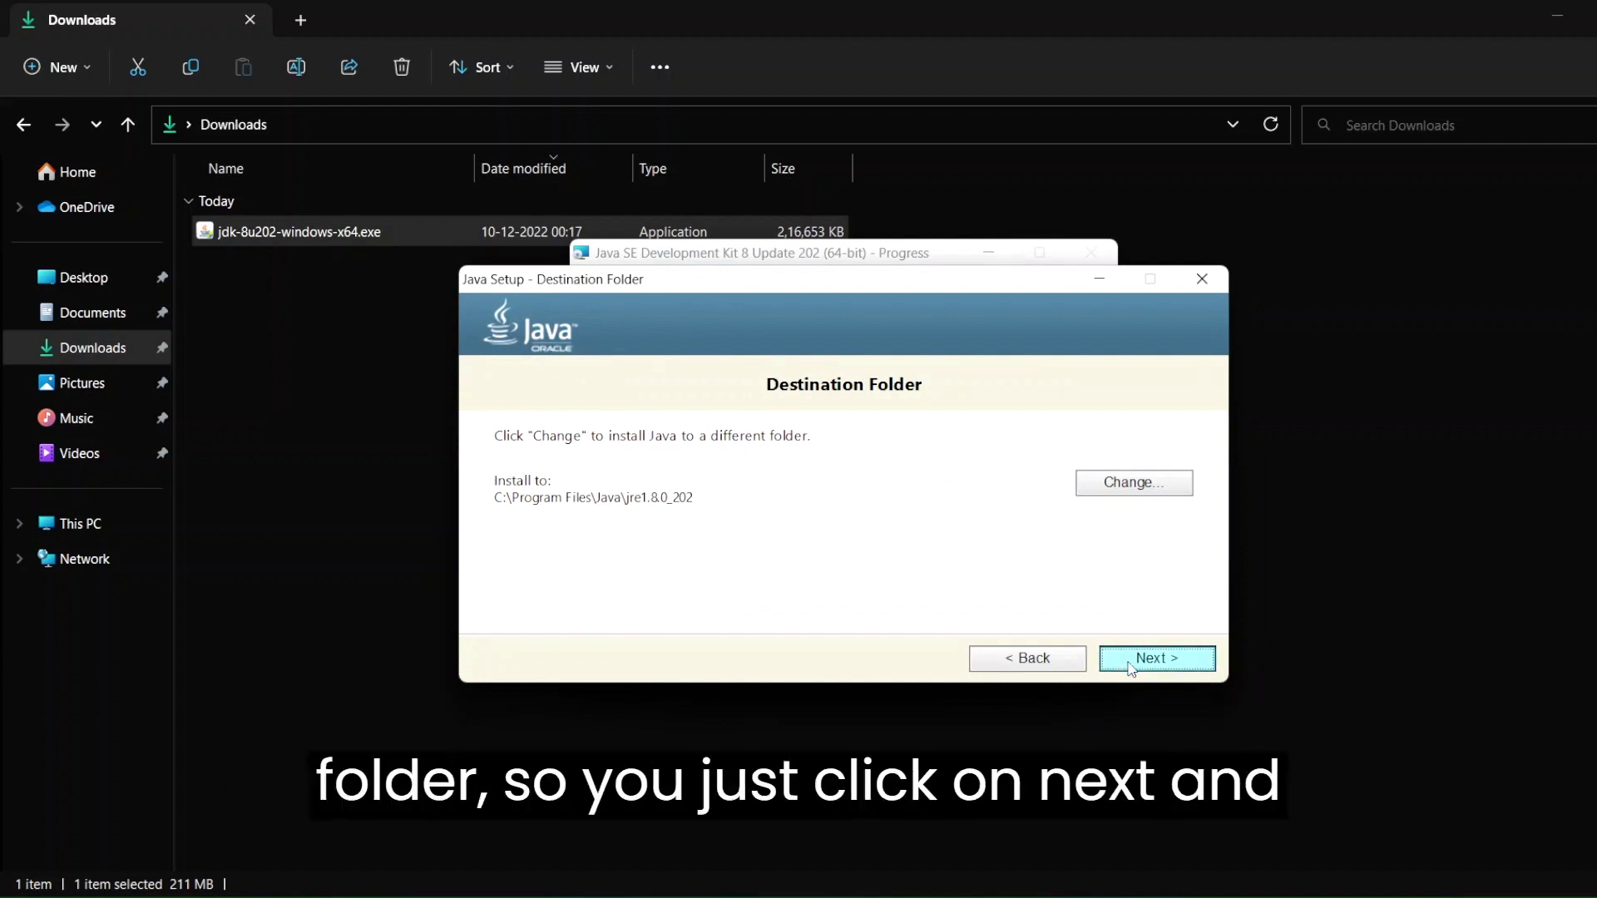
click(1131, 667)
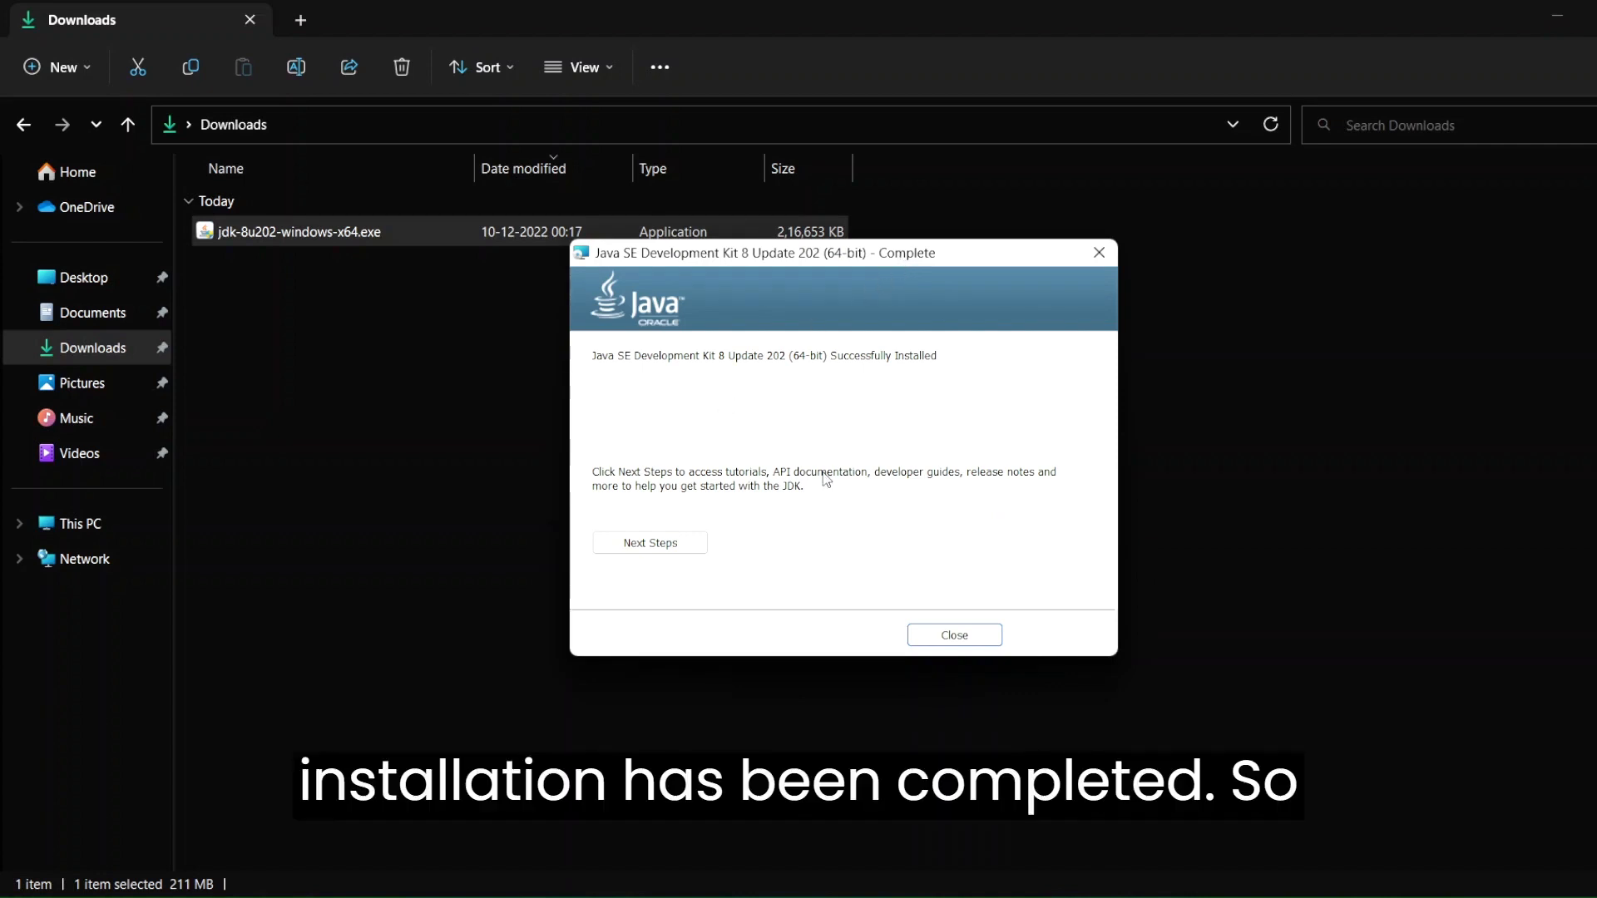
click(955, 636)
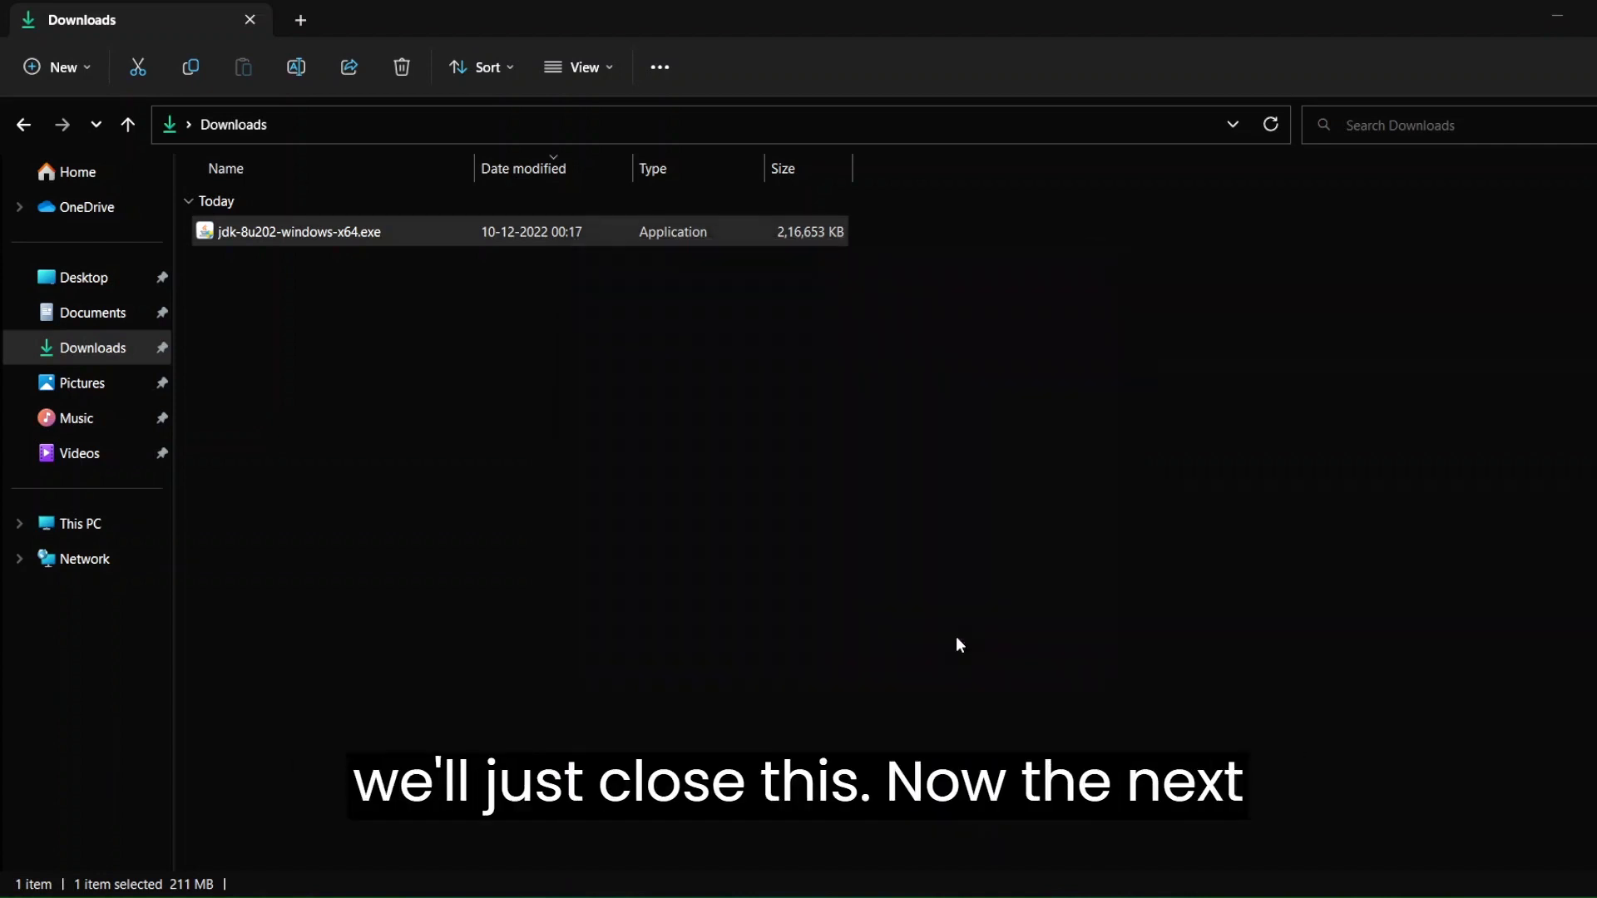
Open the JDK's bin folder at C:\Program Files\Java\jdk1.8.0_202\bin
click(112, 524)
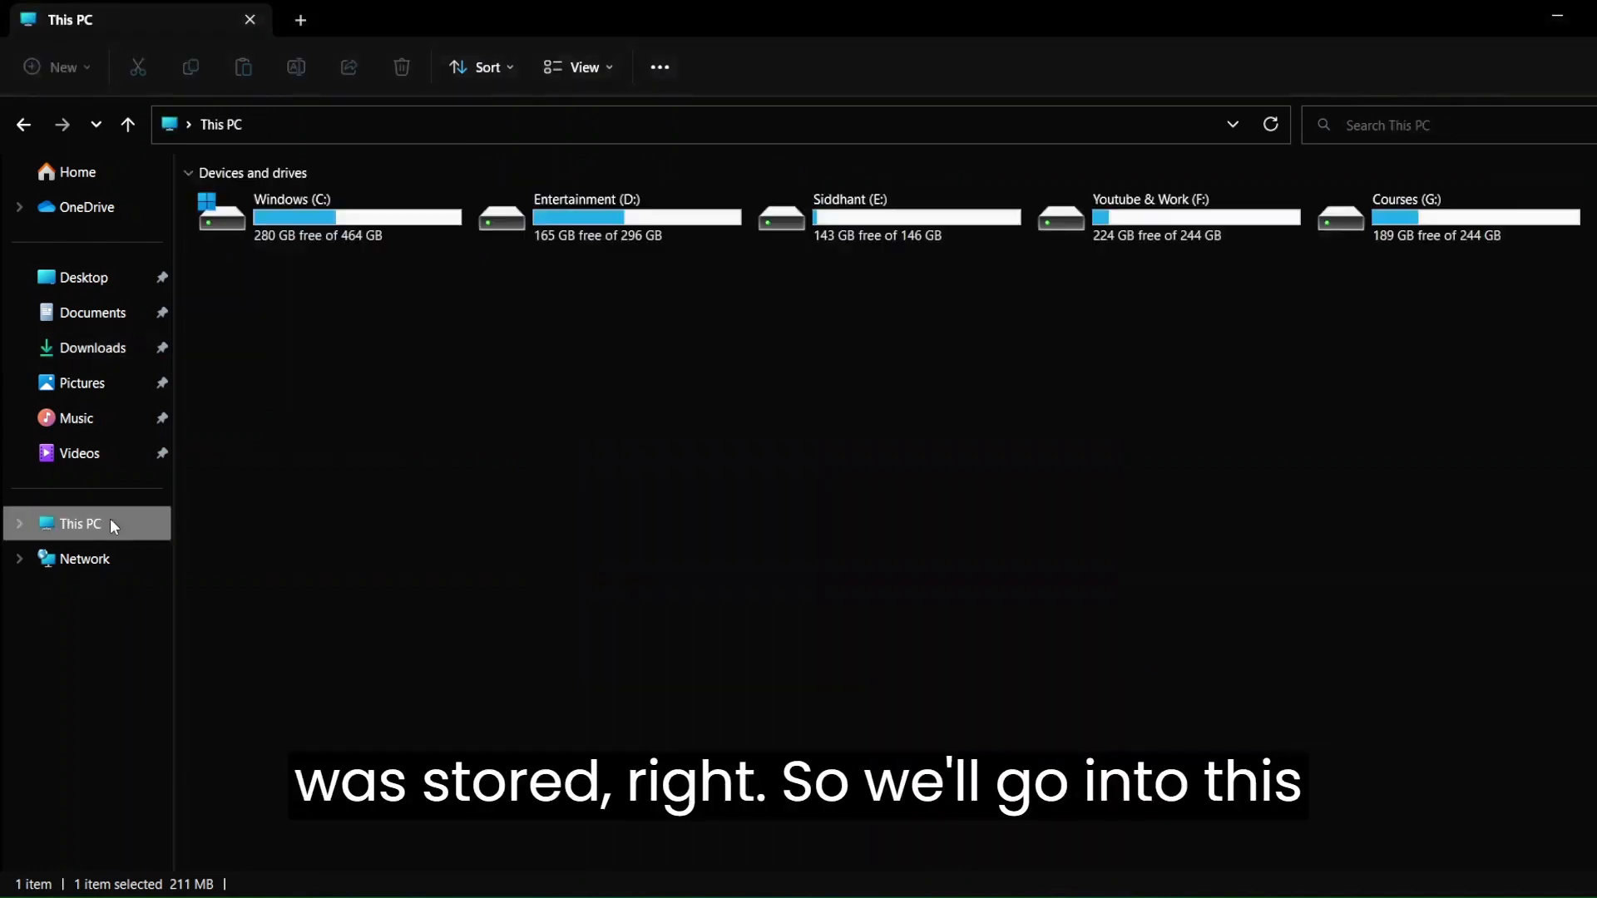
double_click(351, 207)
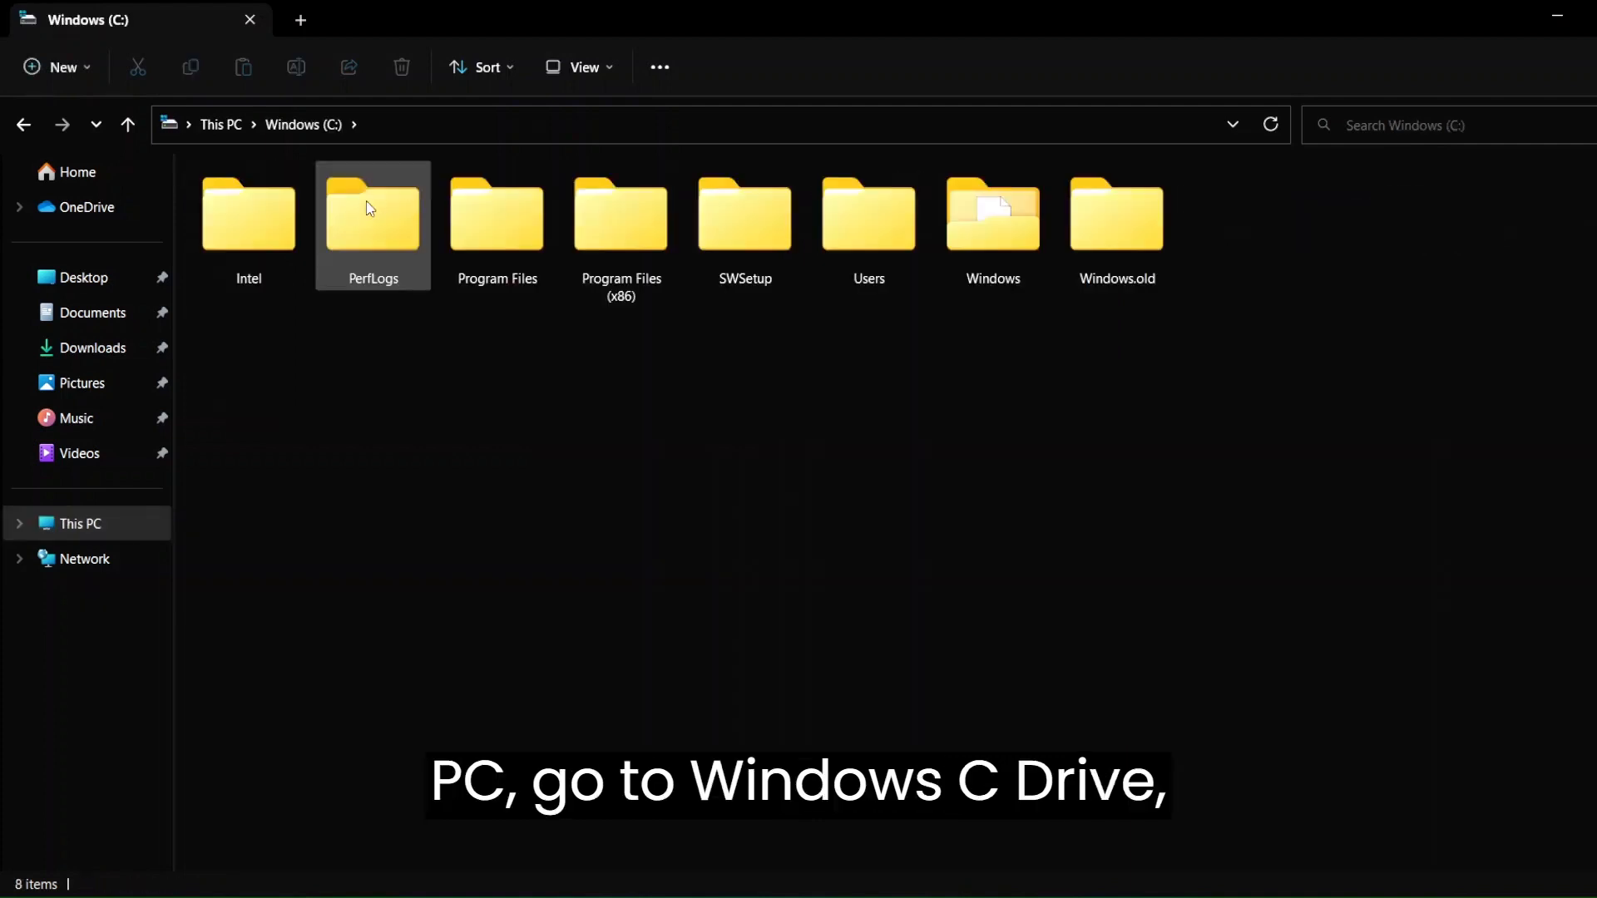
double_click(448, 285)
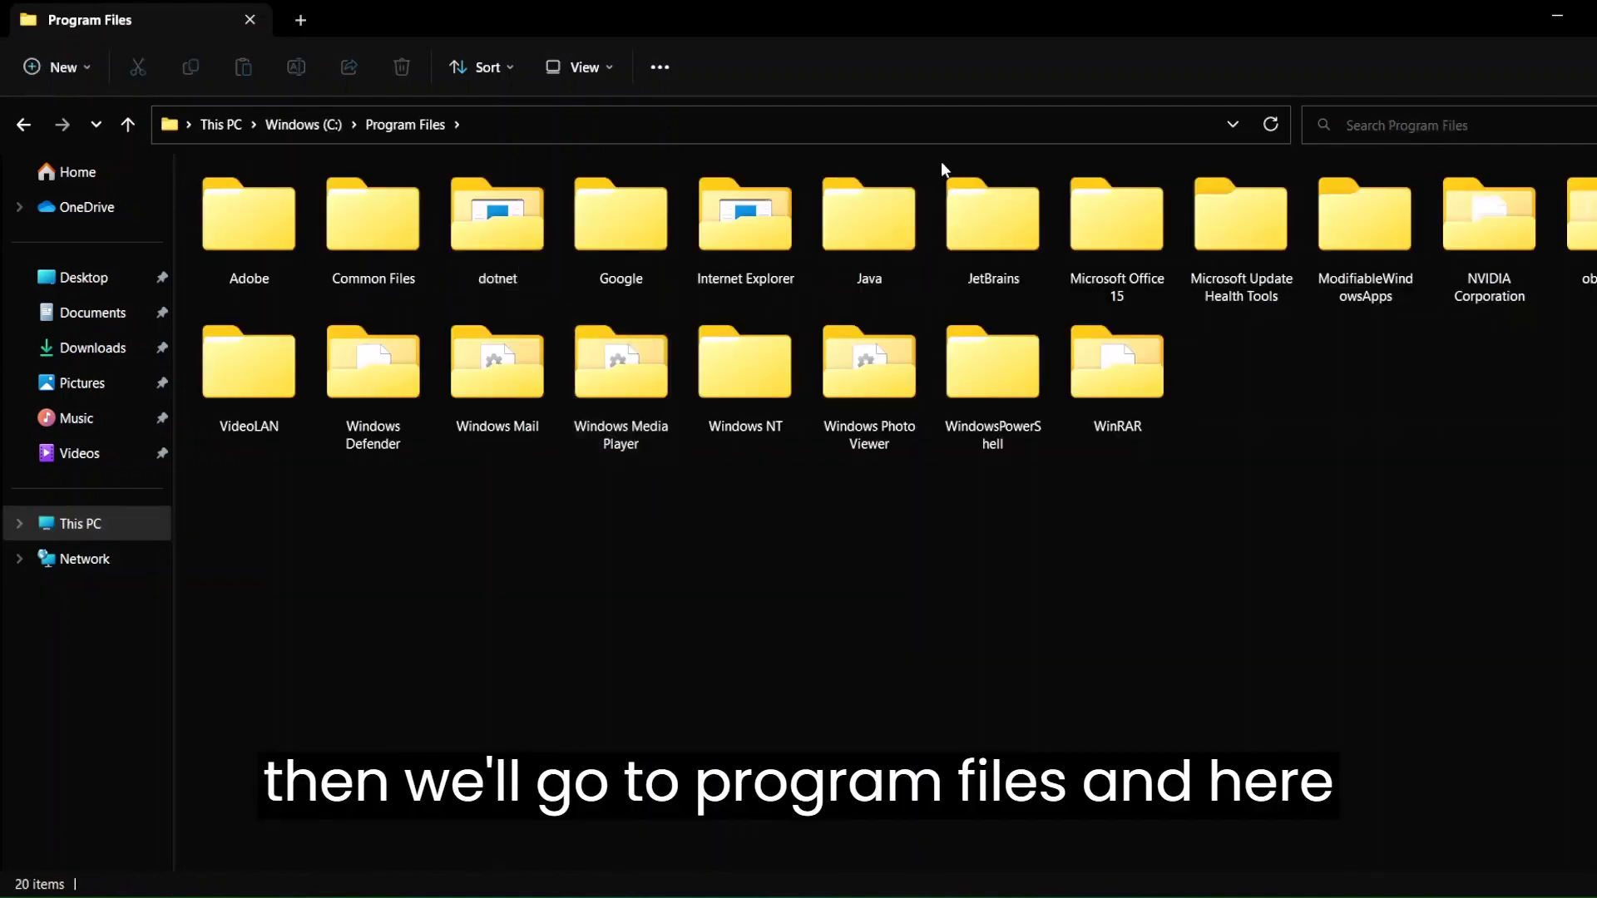
double_click(887, 217)
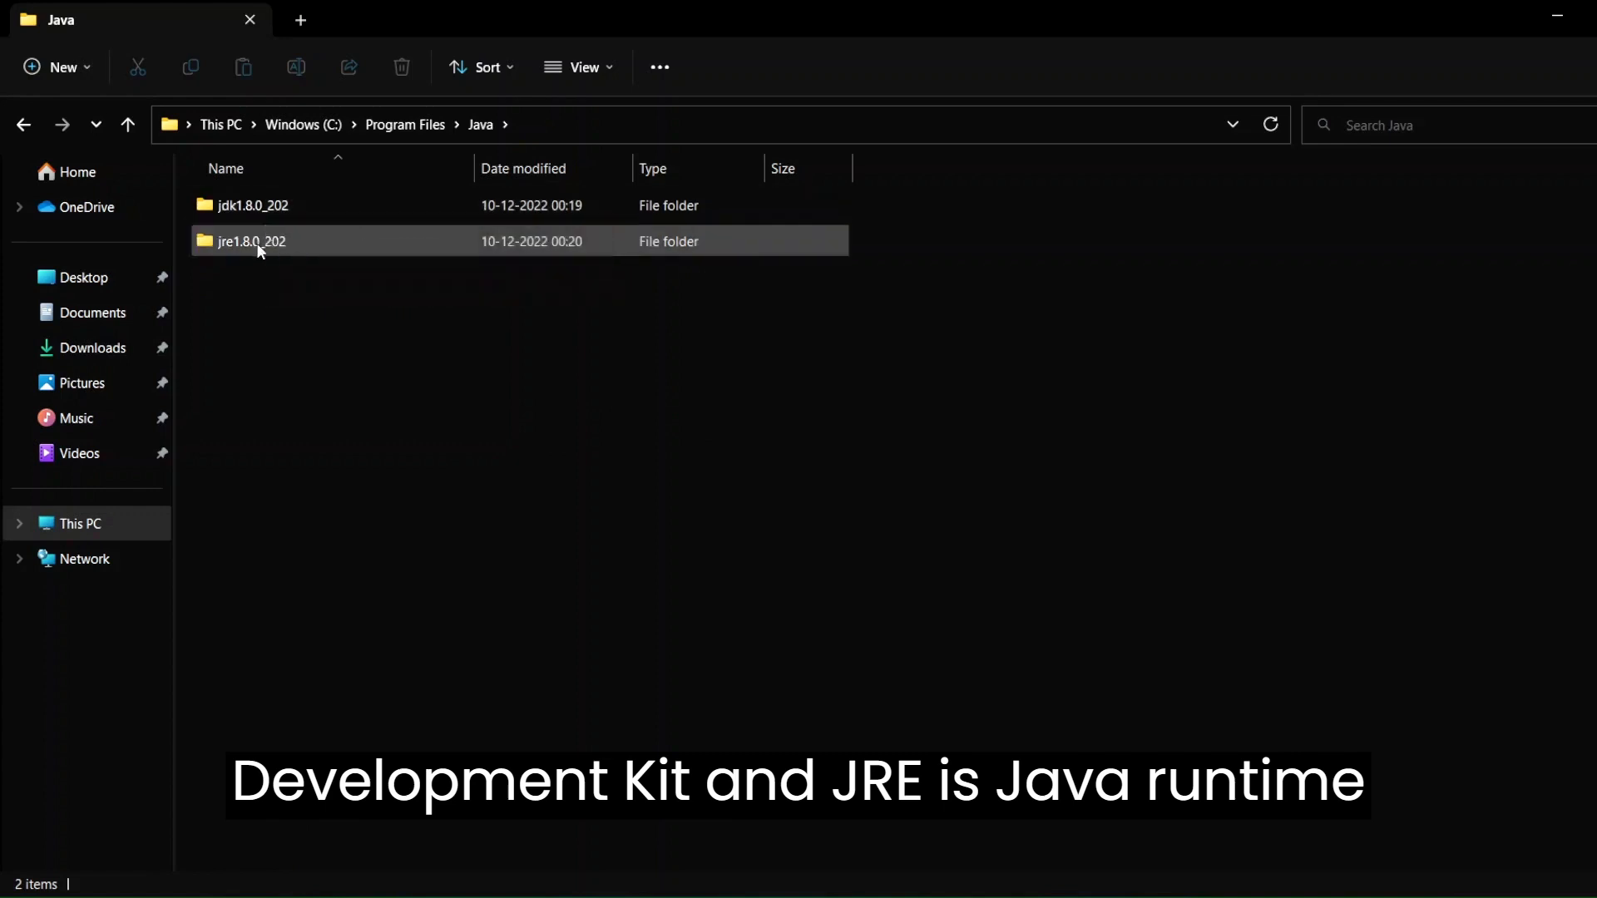
mouse_move(267, 243)
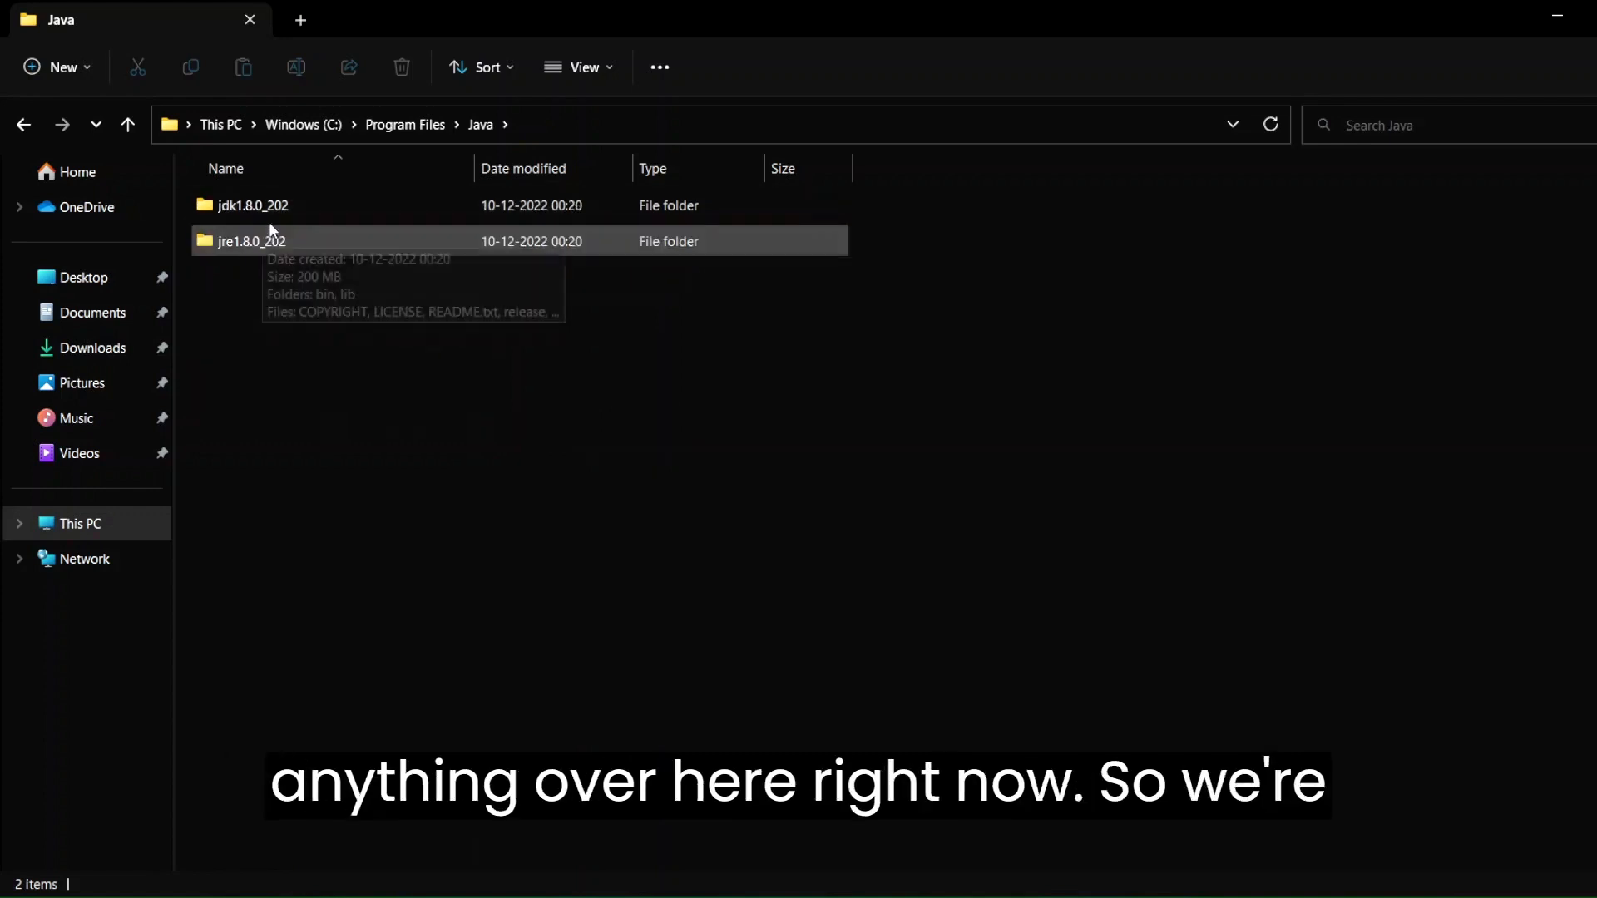
double_click(268, 208)
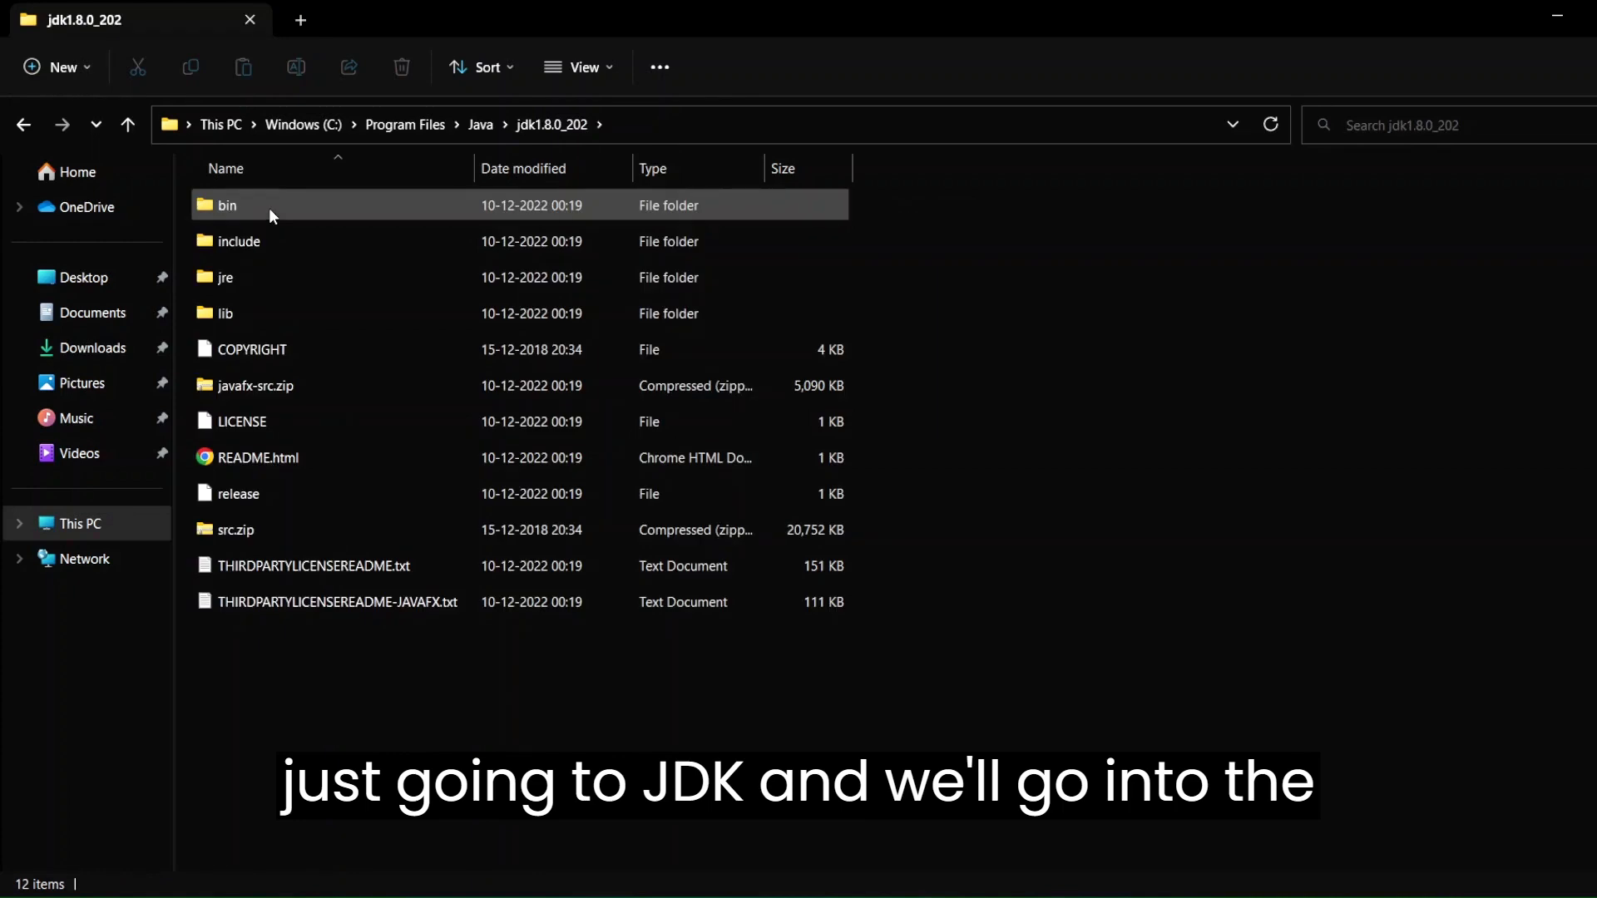
double_click(268, 208)
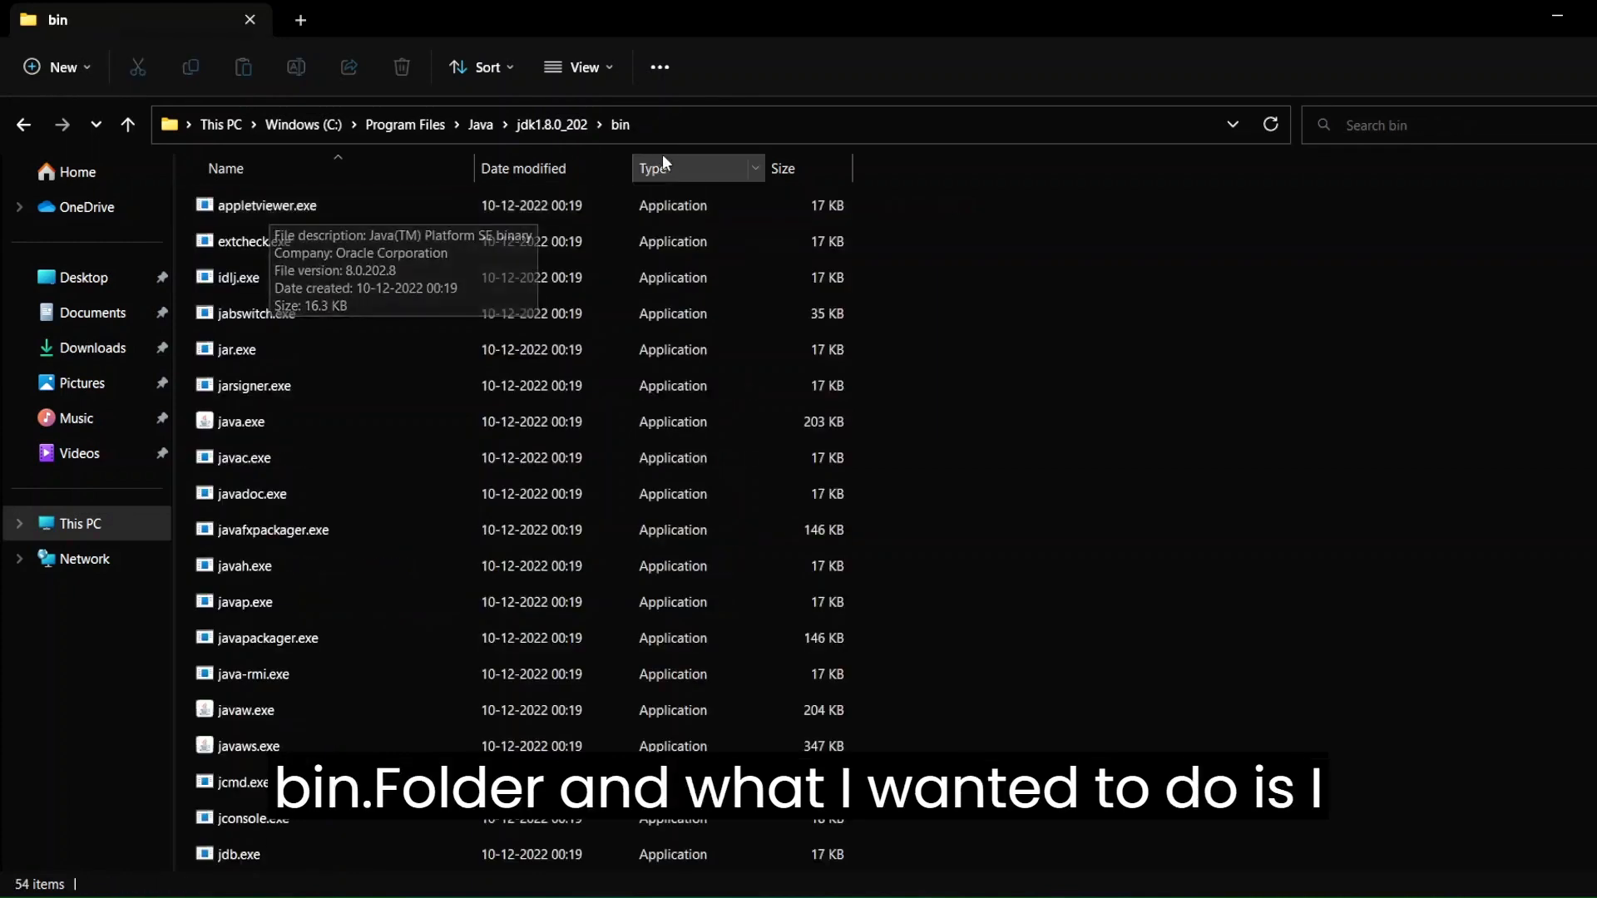
Copy the full path of the JDK's bin folder
click(706, 132)
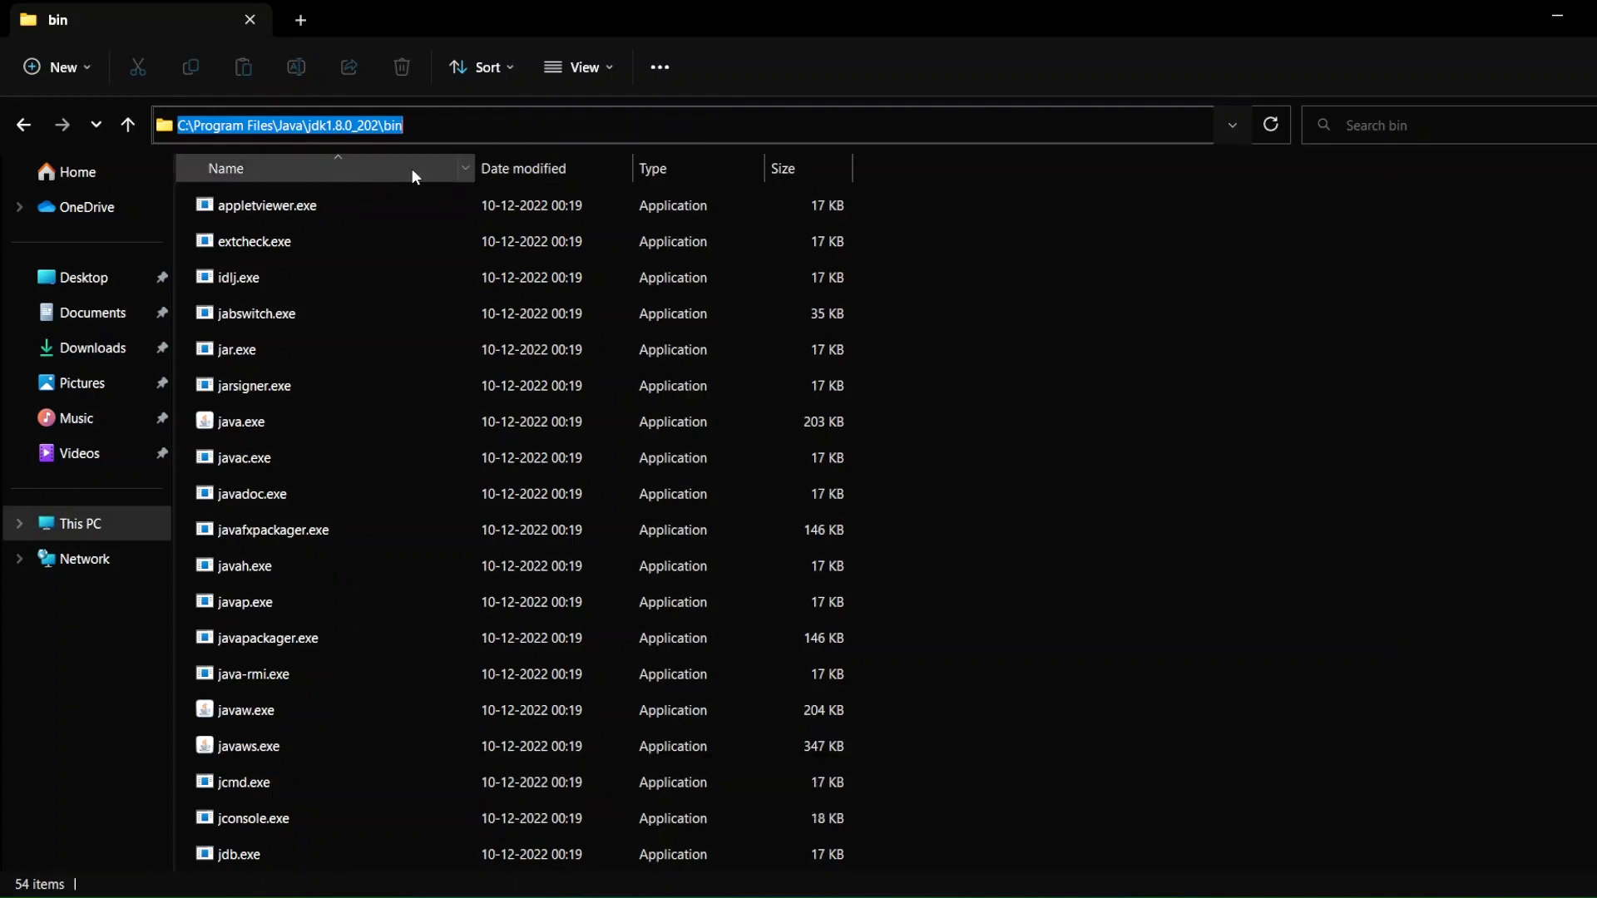
click(504, 126)
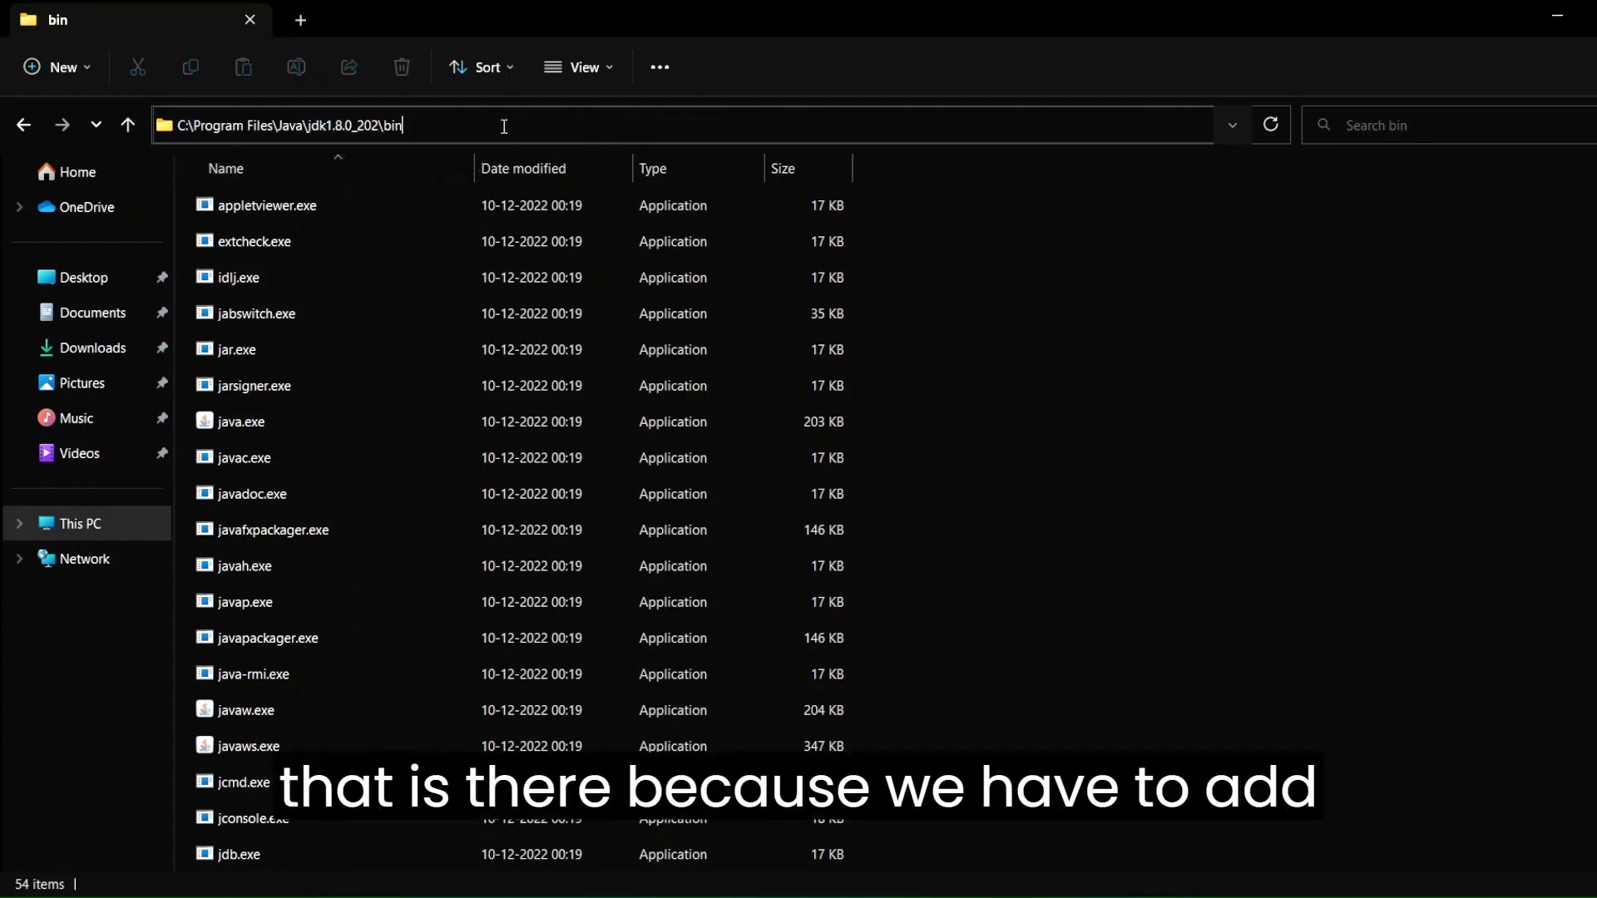
key(ctrl+a)
key(ctrl+c)
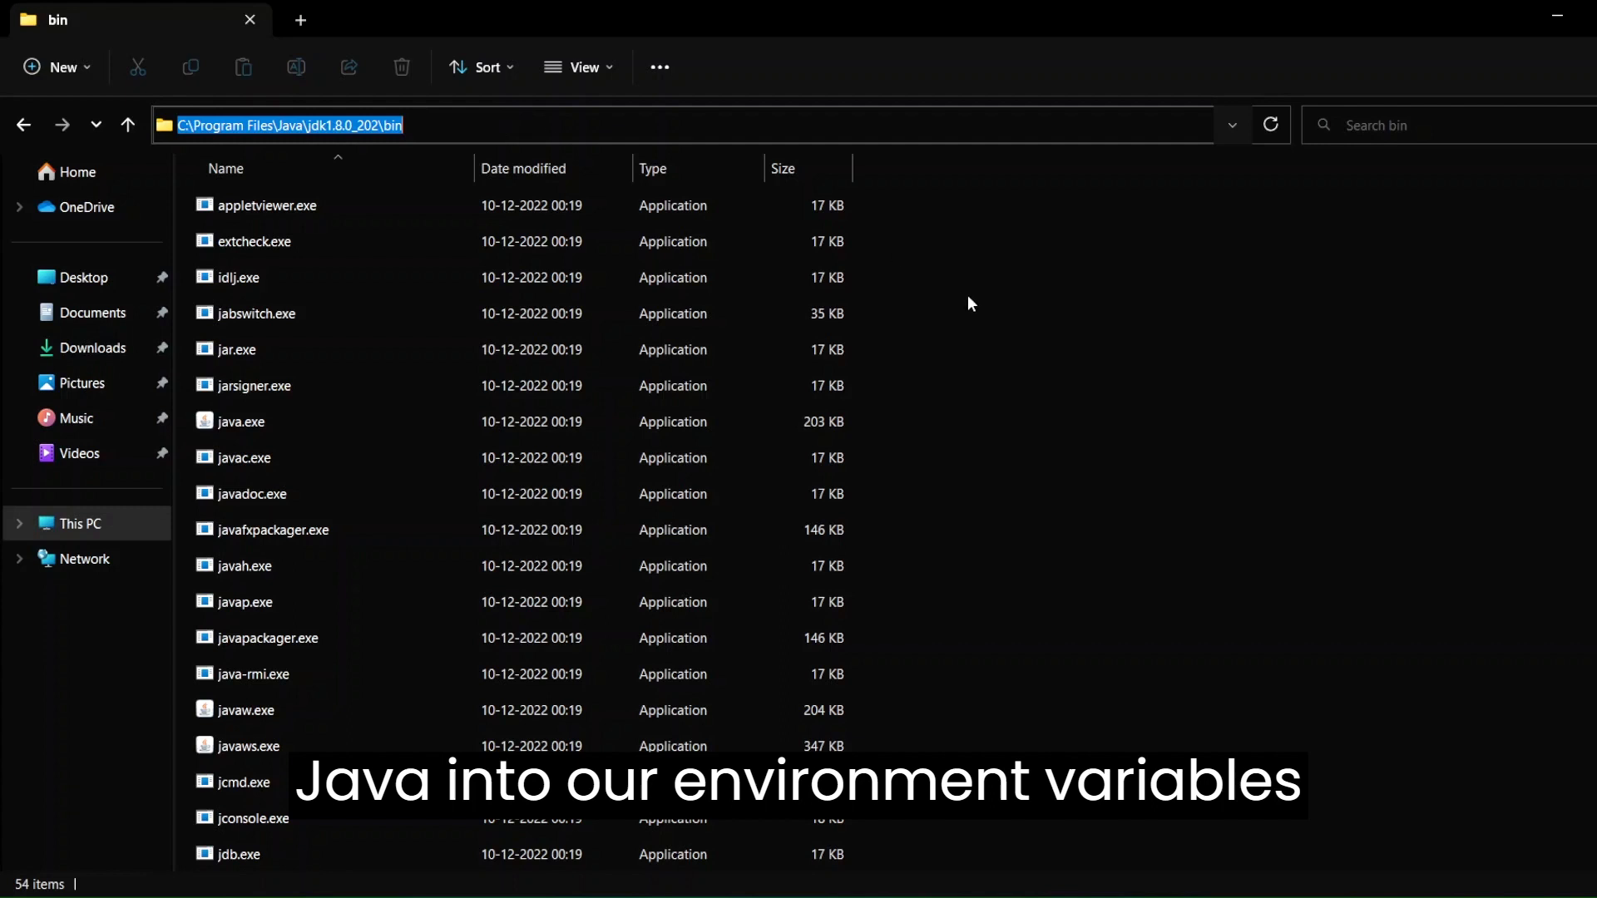
click(1124, 382)
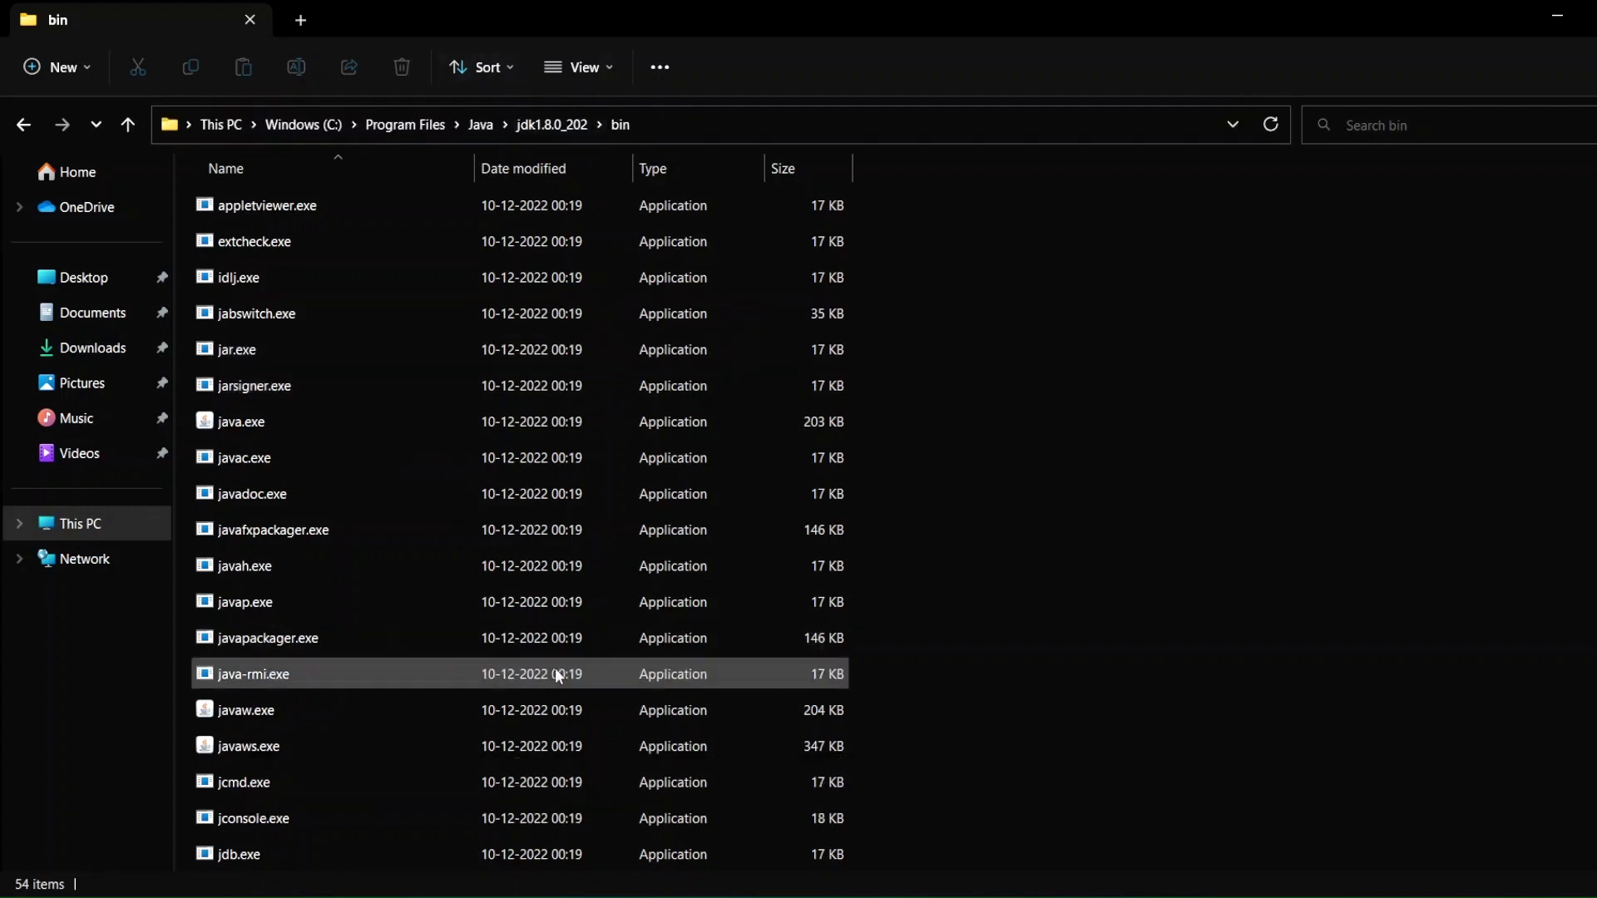
Search Windows for "enviro", open the environment variables and delete the existing JAVA_HOME system variable
key(super)
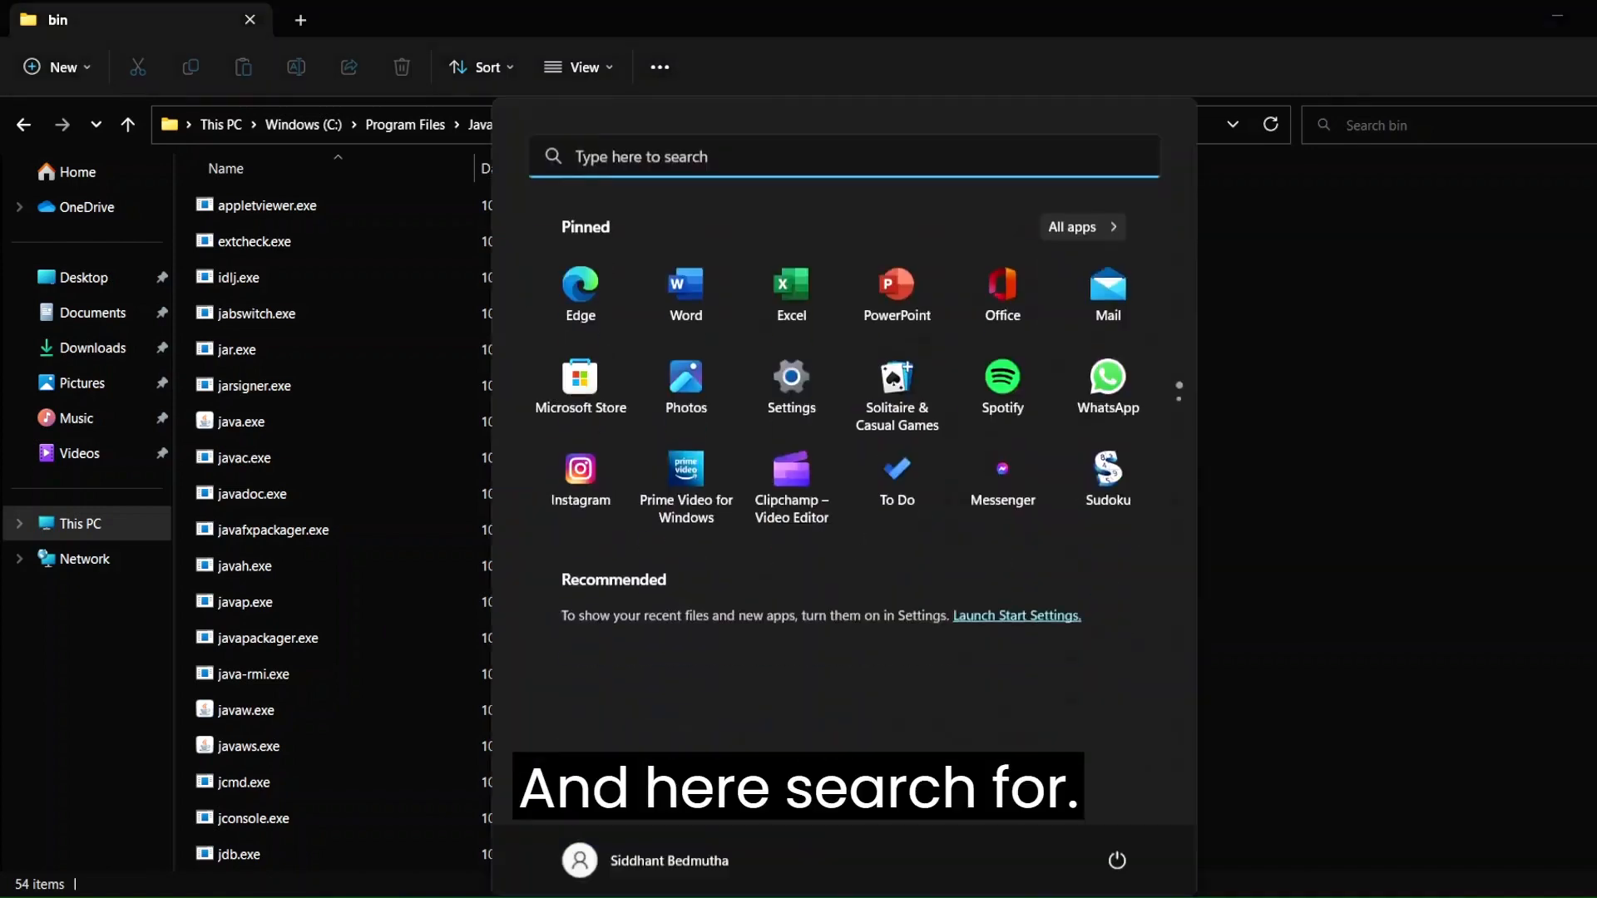
text(enviro)
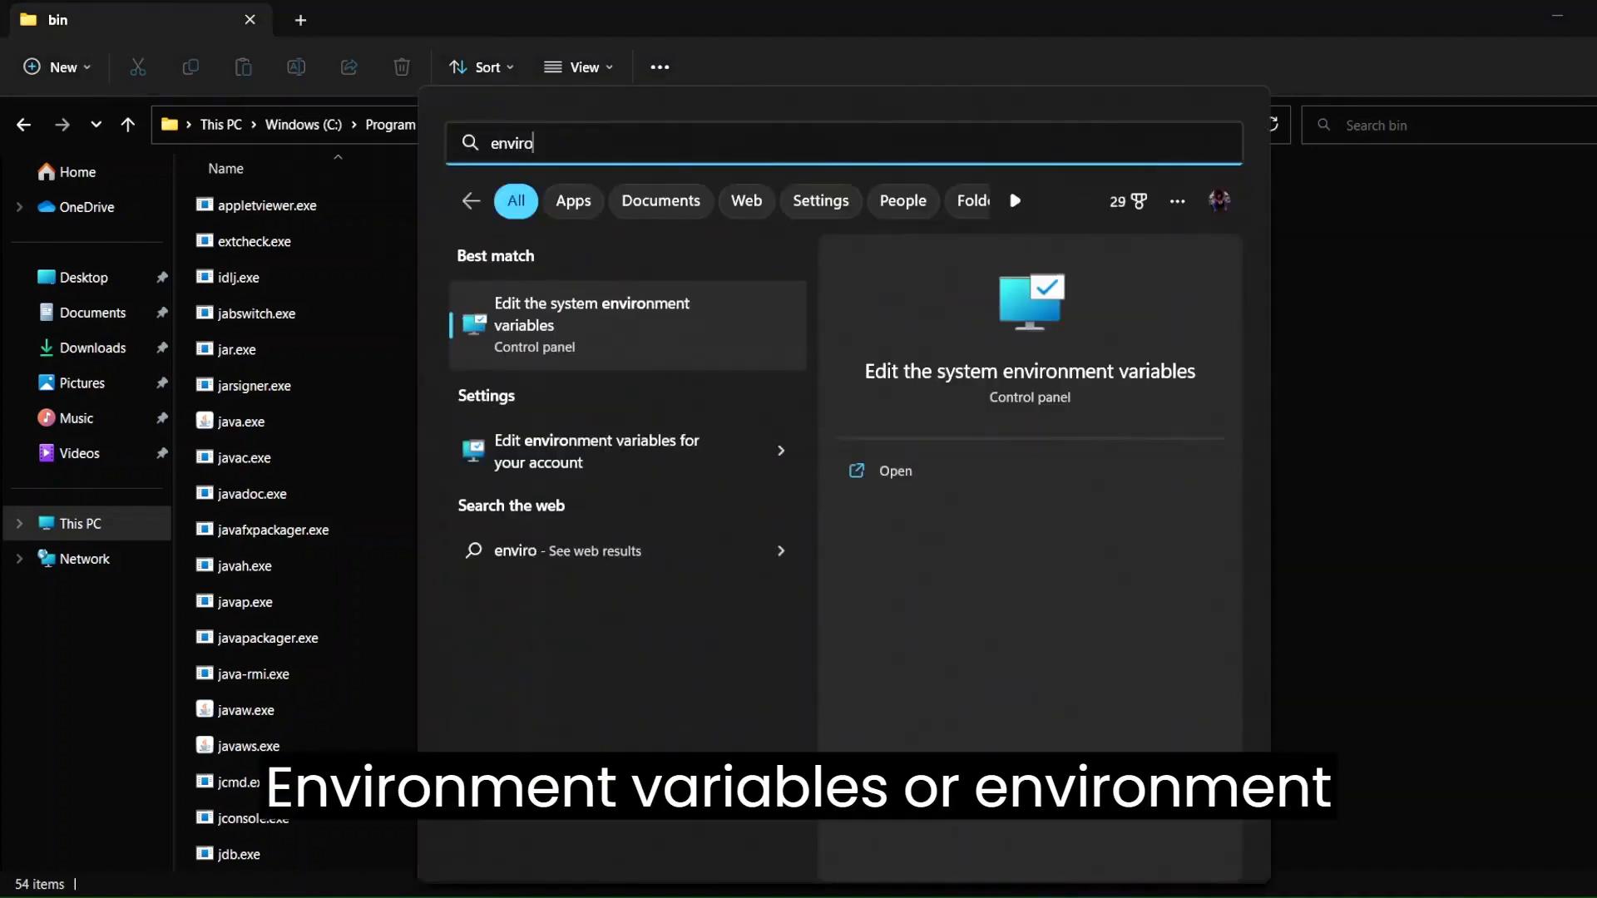
key(Return)
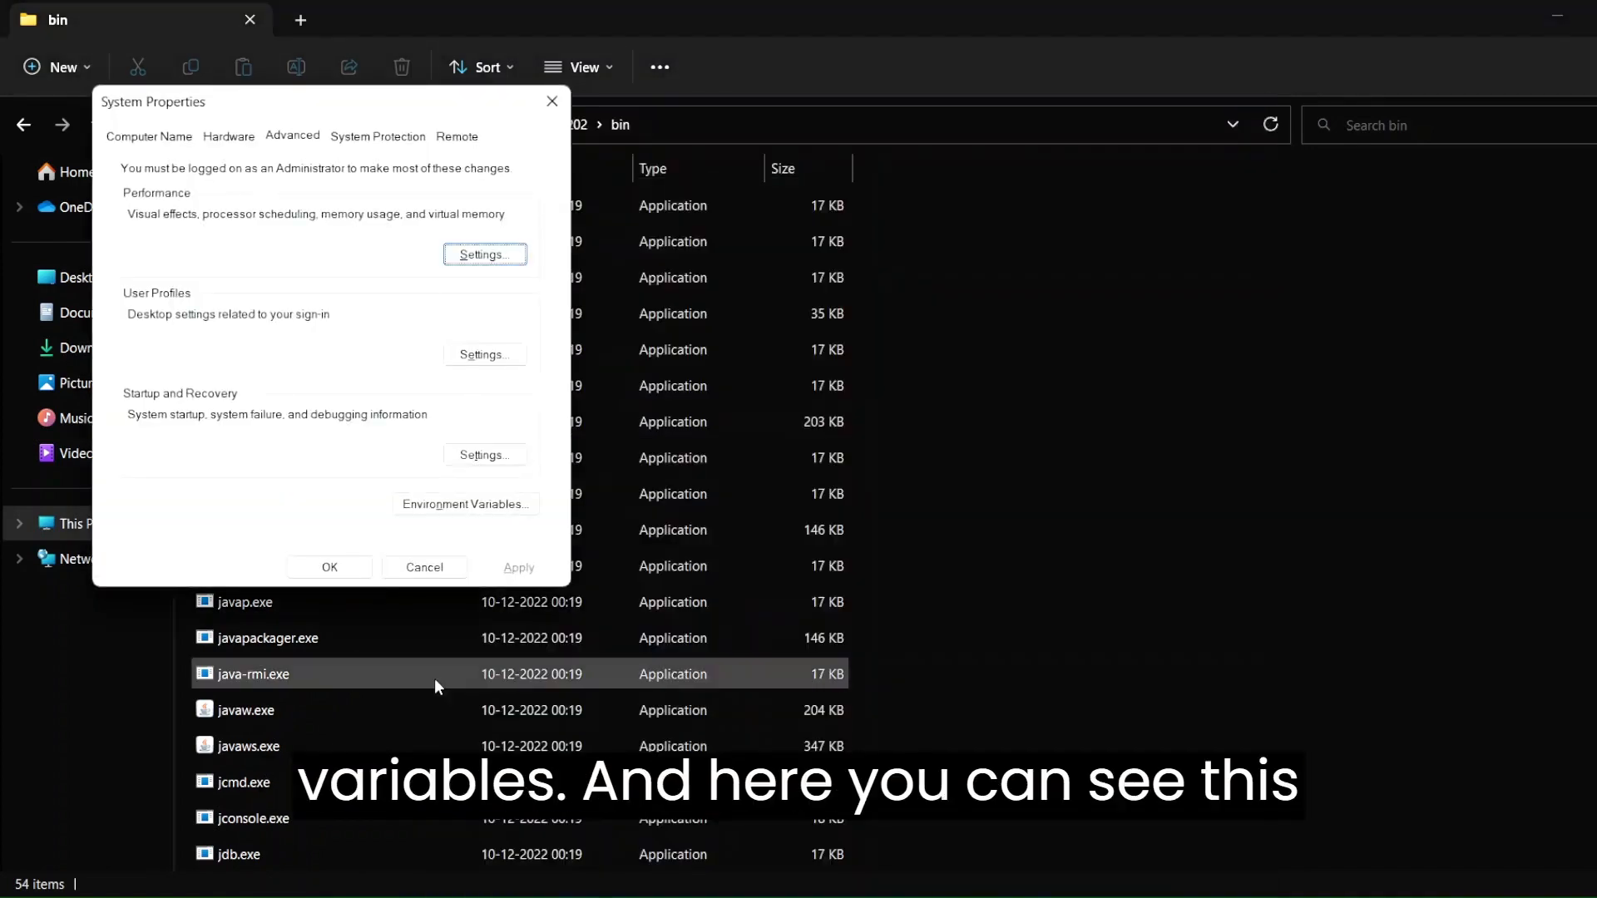
click(463, 505)
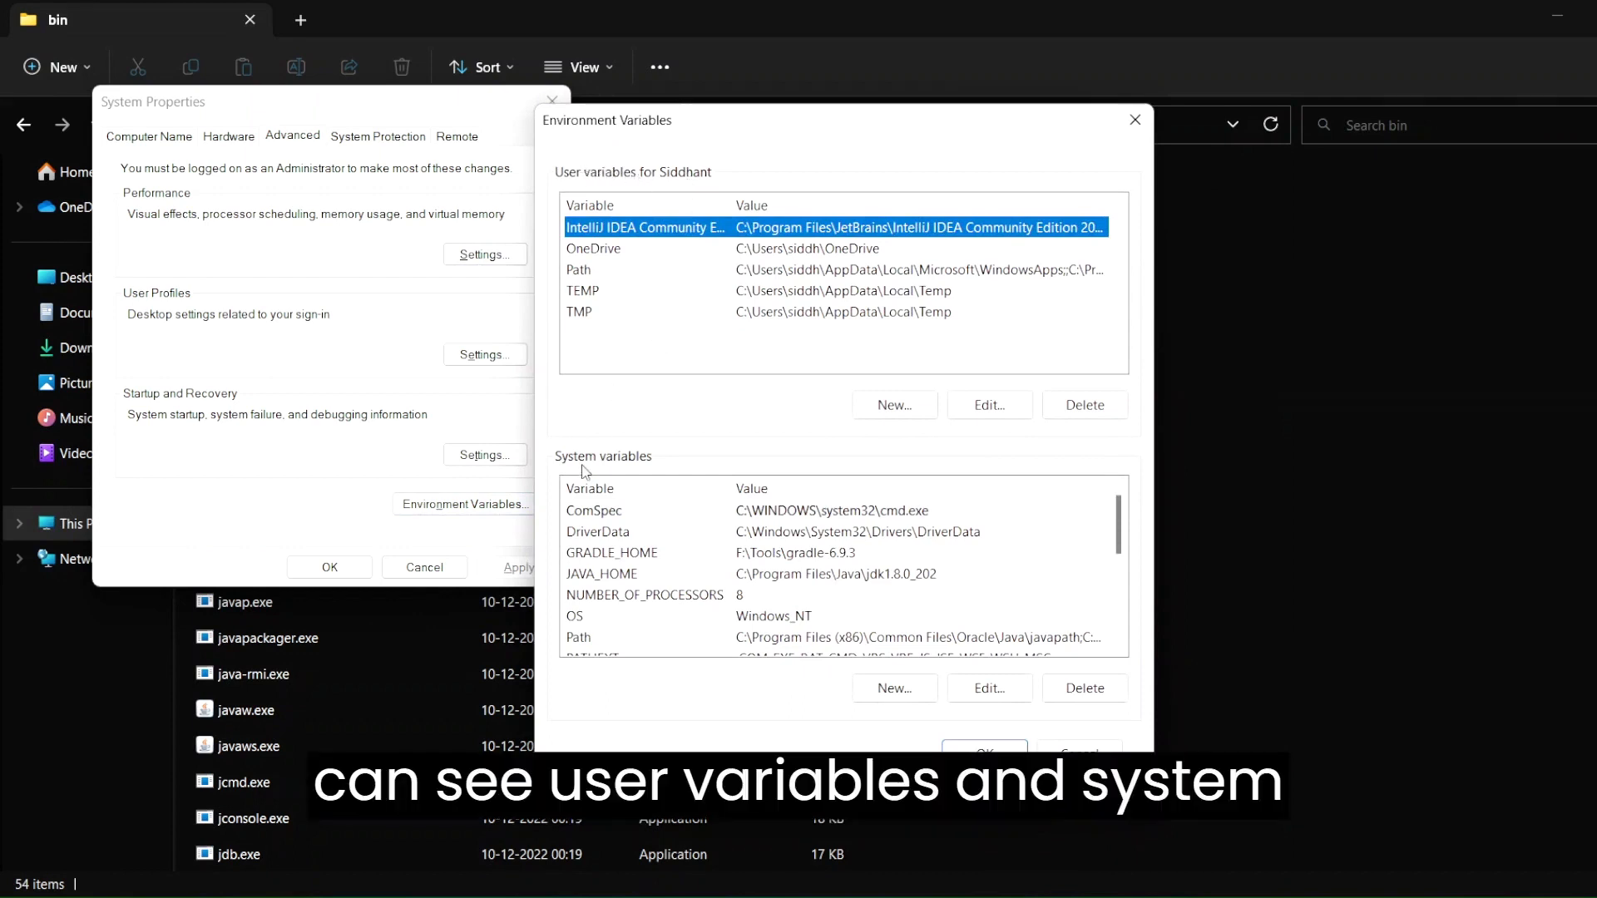
click(605, 581)
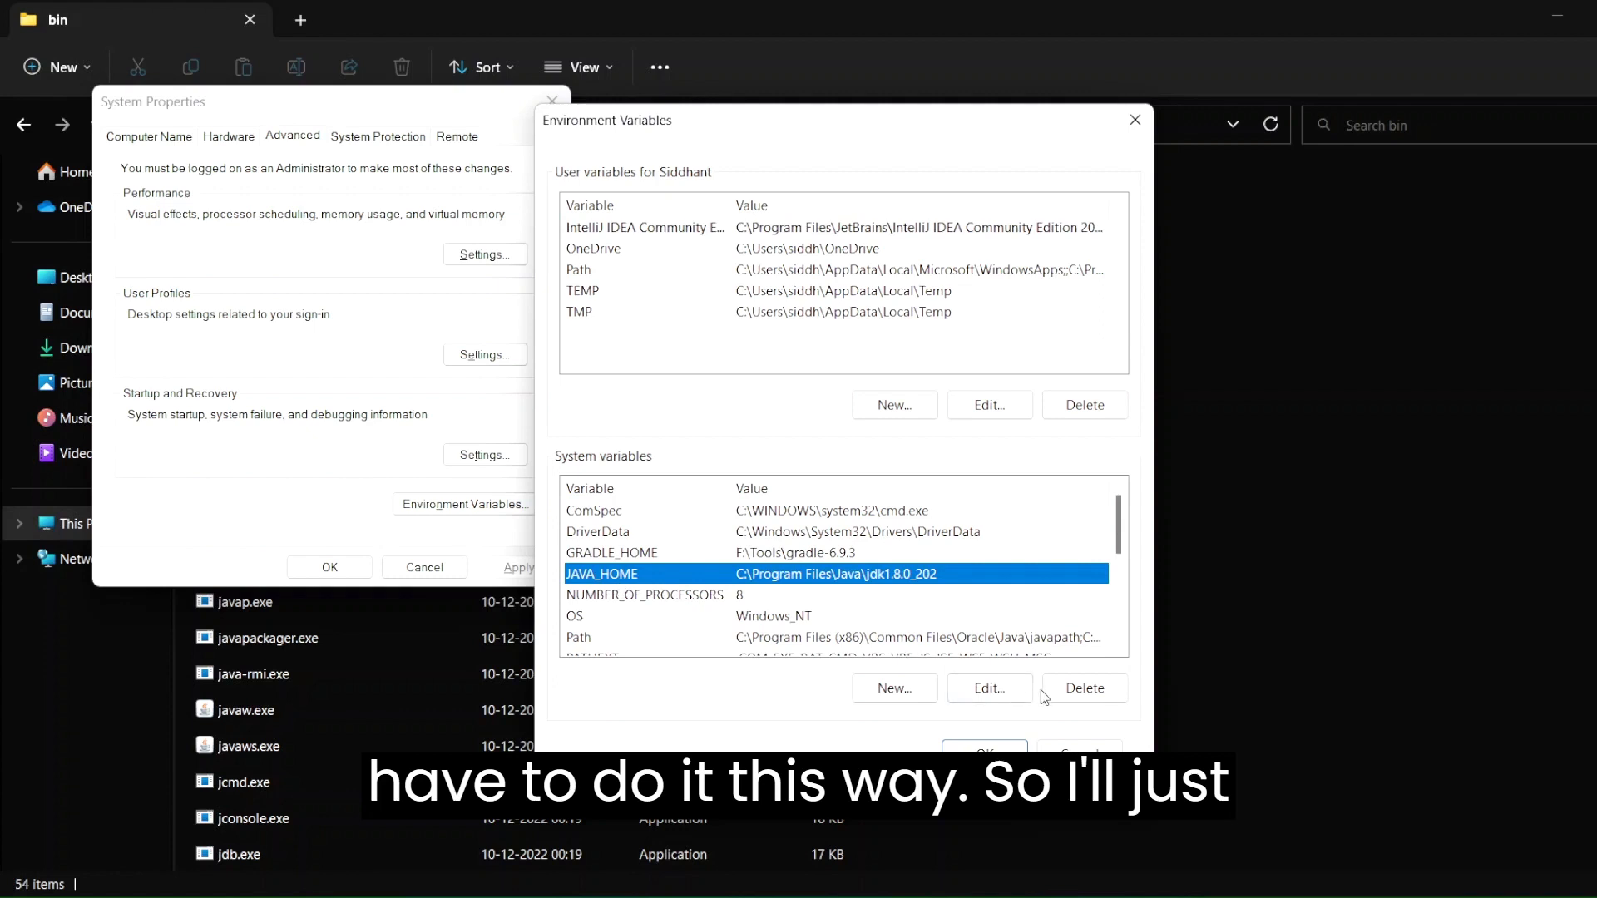
click(1069, 690)
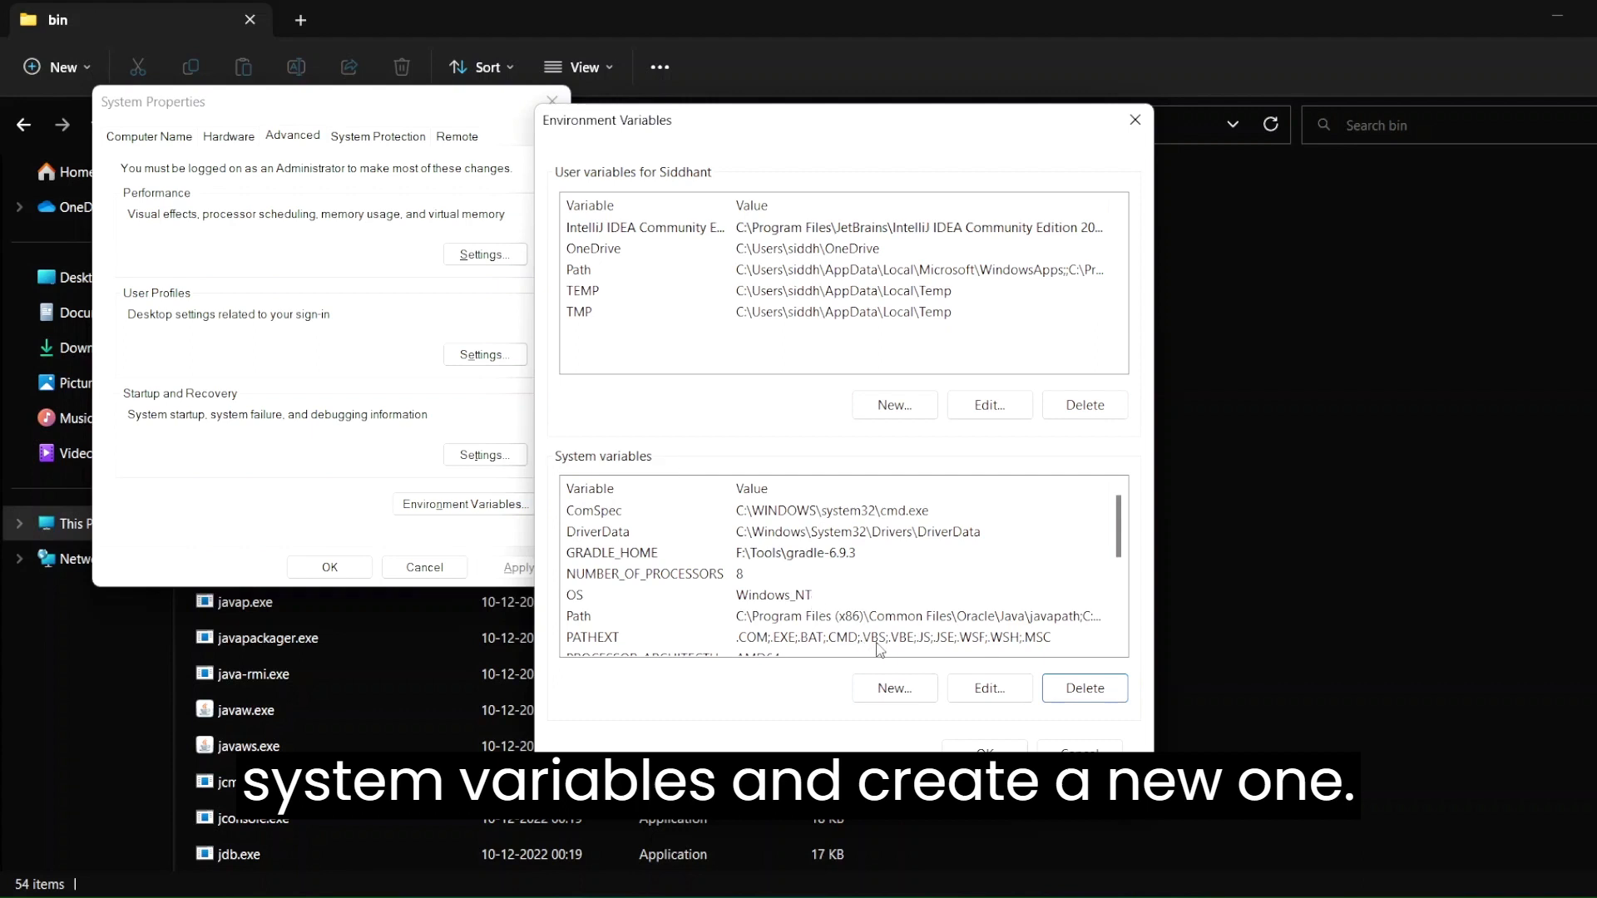
Create a system variable JAVA_HOME with the value C:\Program Files\Java\jdk1.8.0_202\bin and save the environment variable settings
click(895, 689)
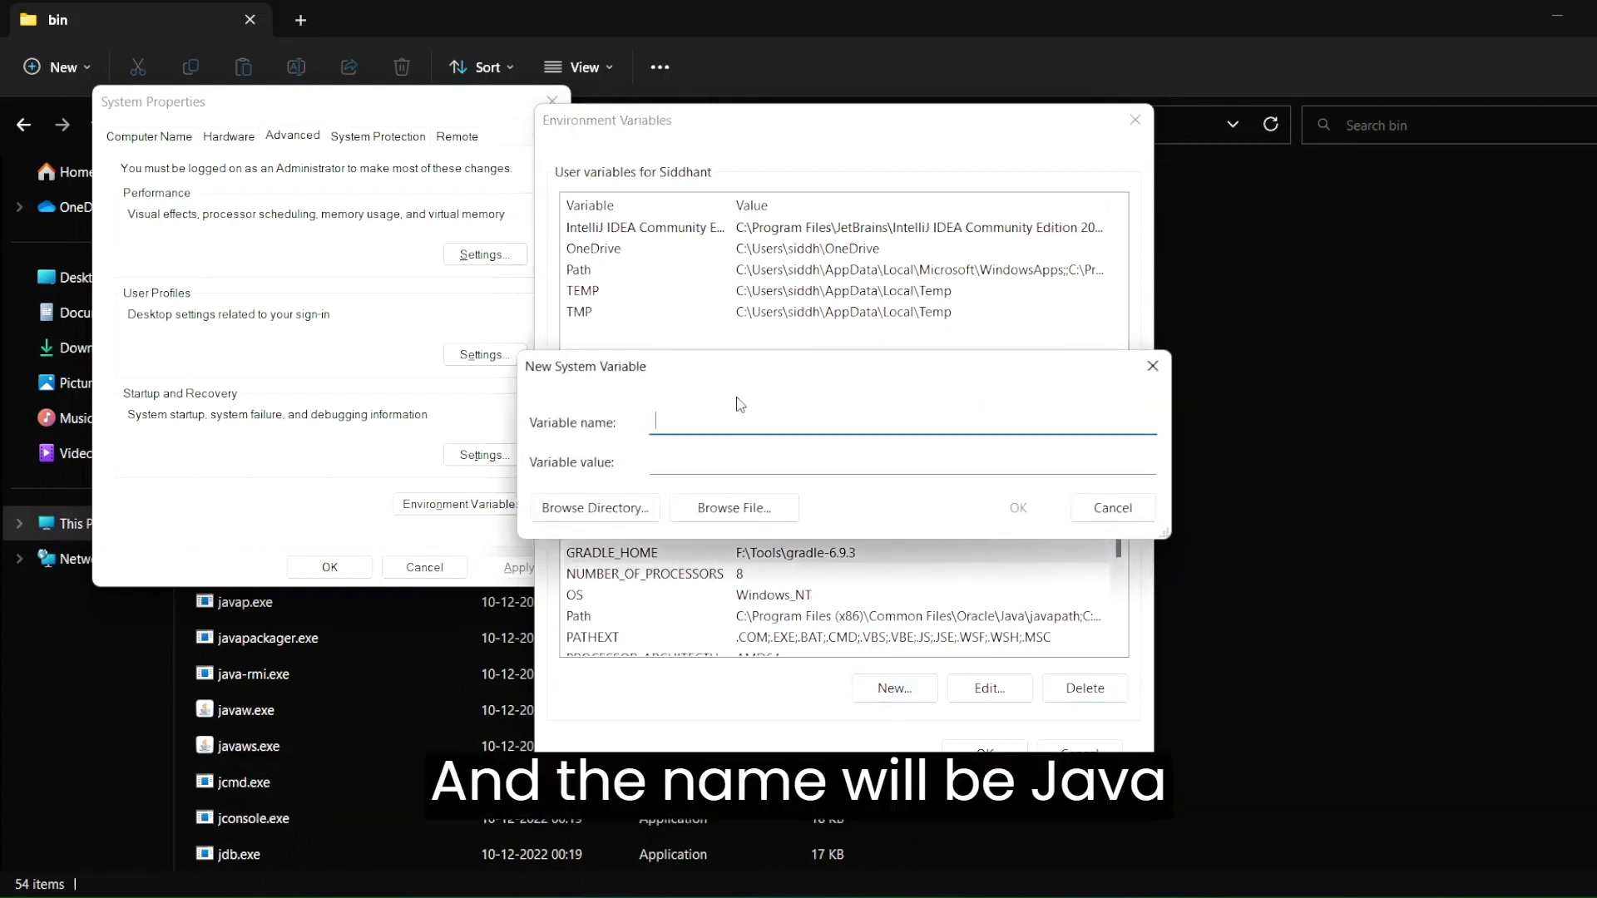
text(JAVA_HOME)
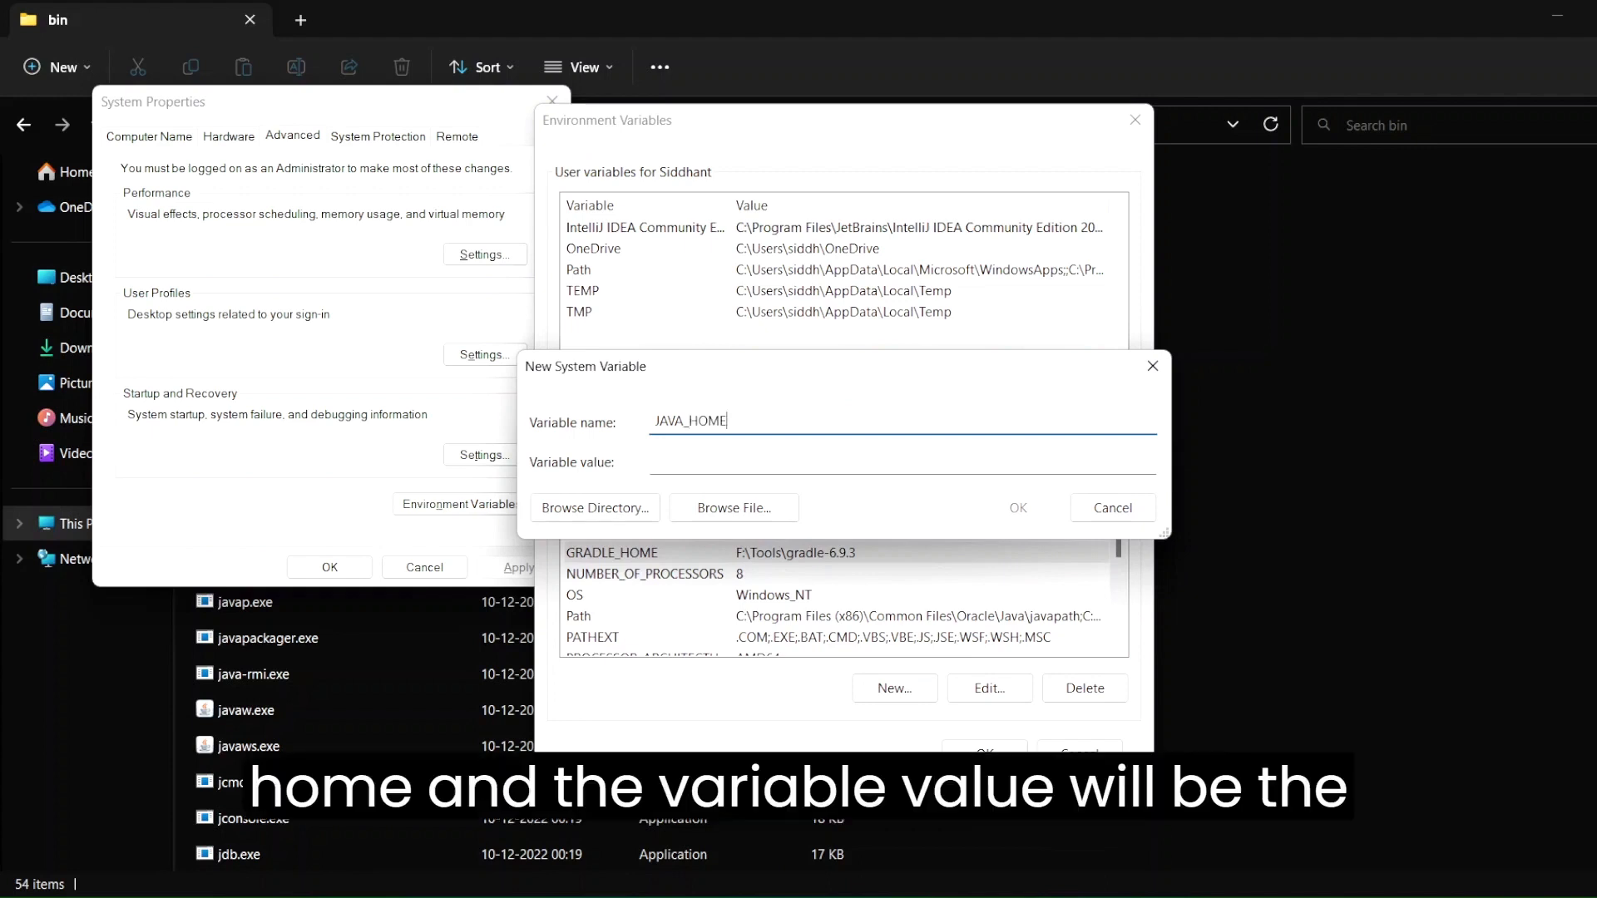
key(Tab)
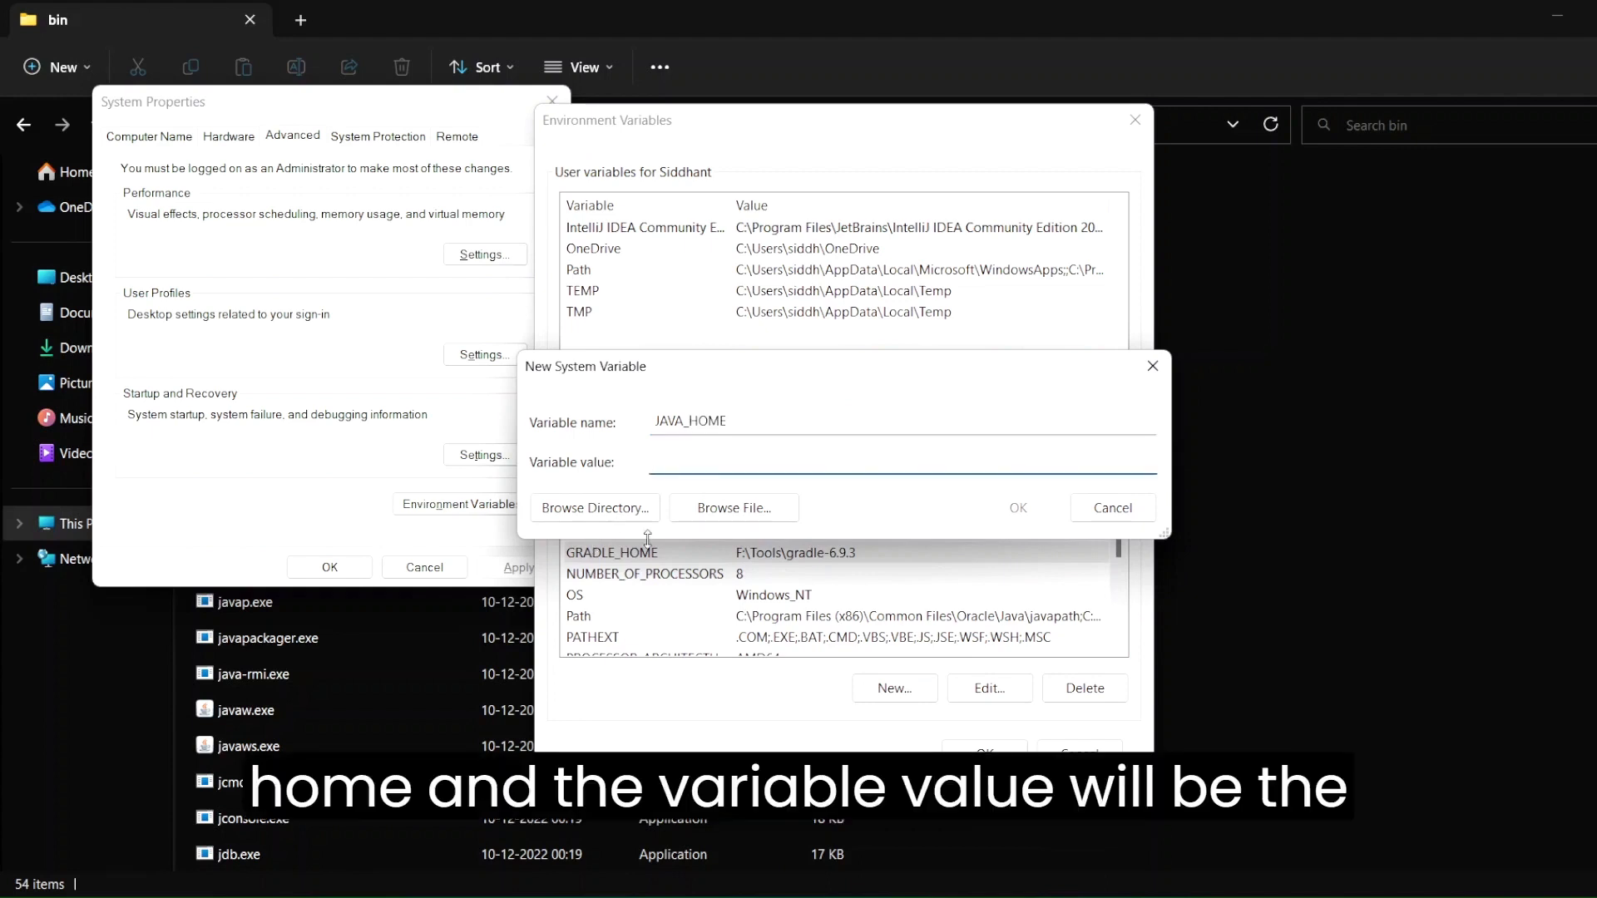
key(ctrl+v)
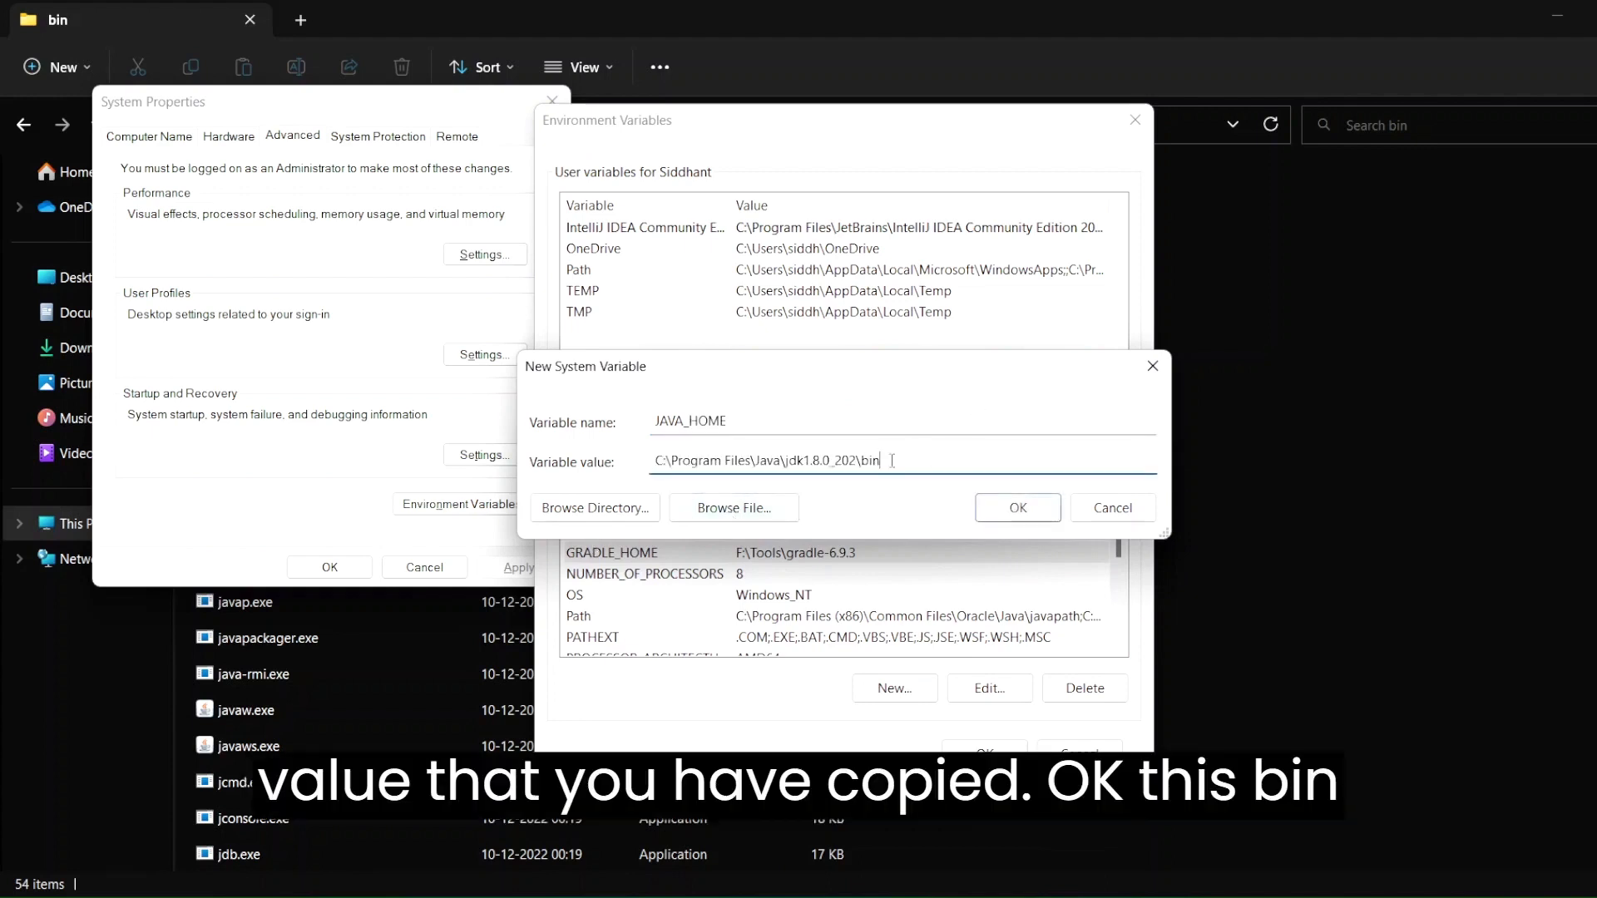
drag(890, 464, 639, 467)
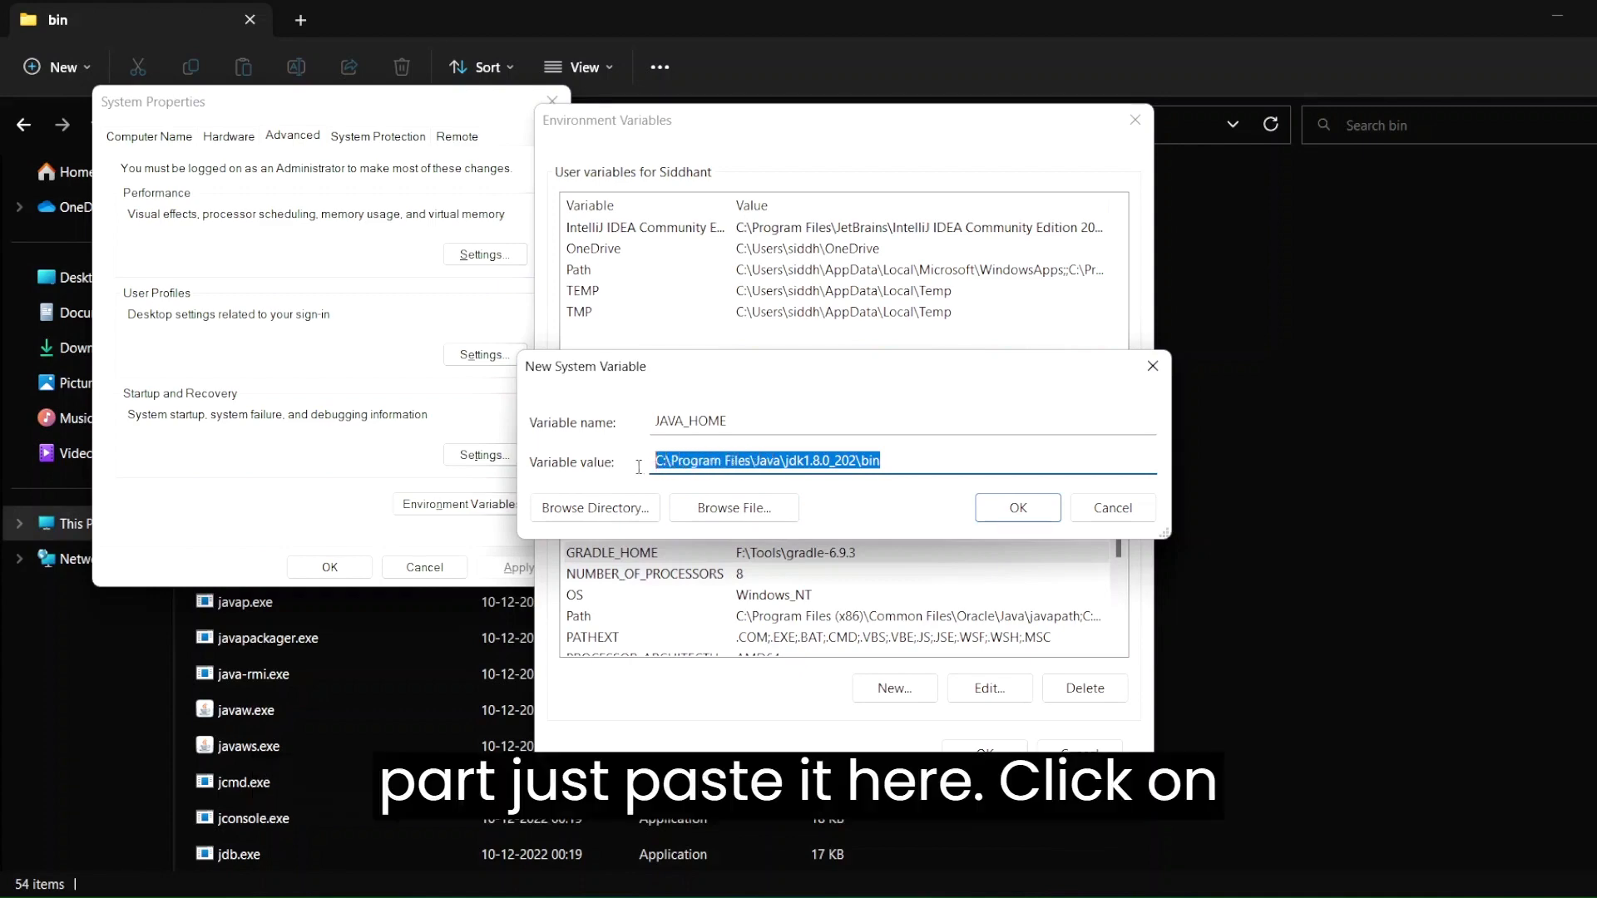
click(1017, 507)
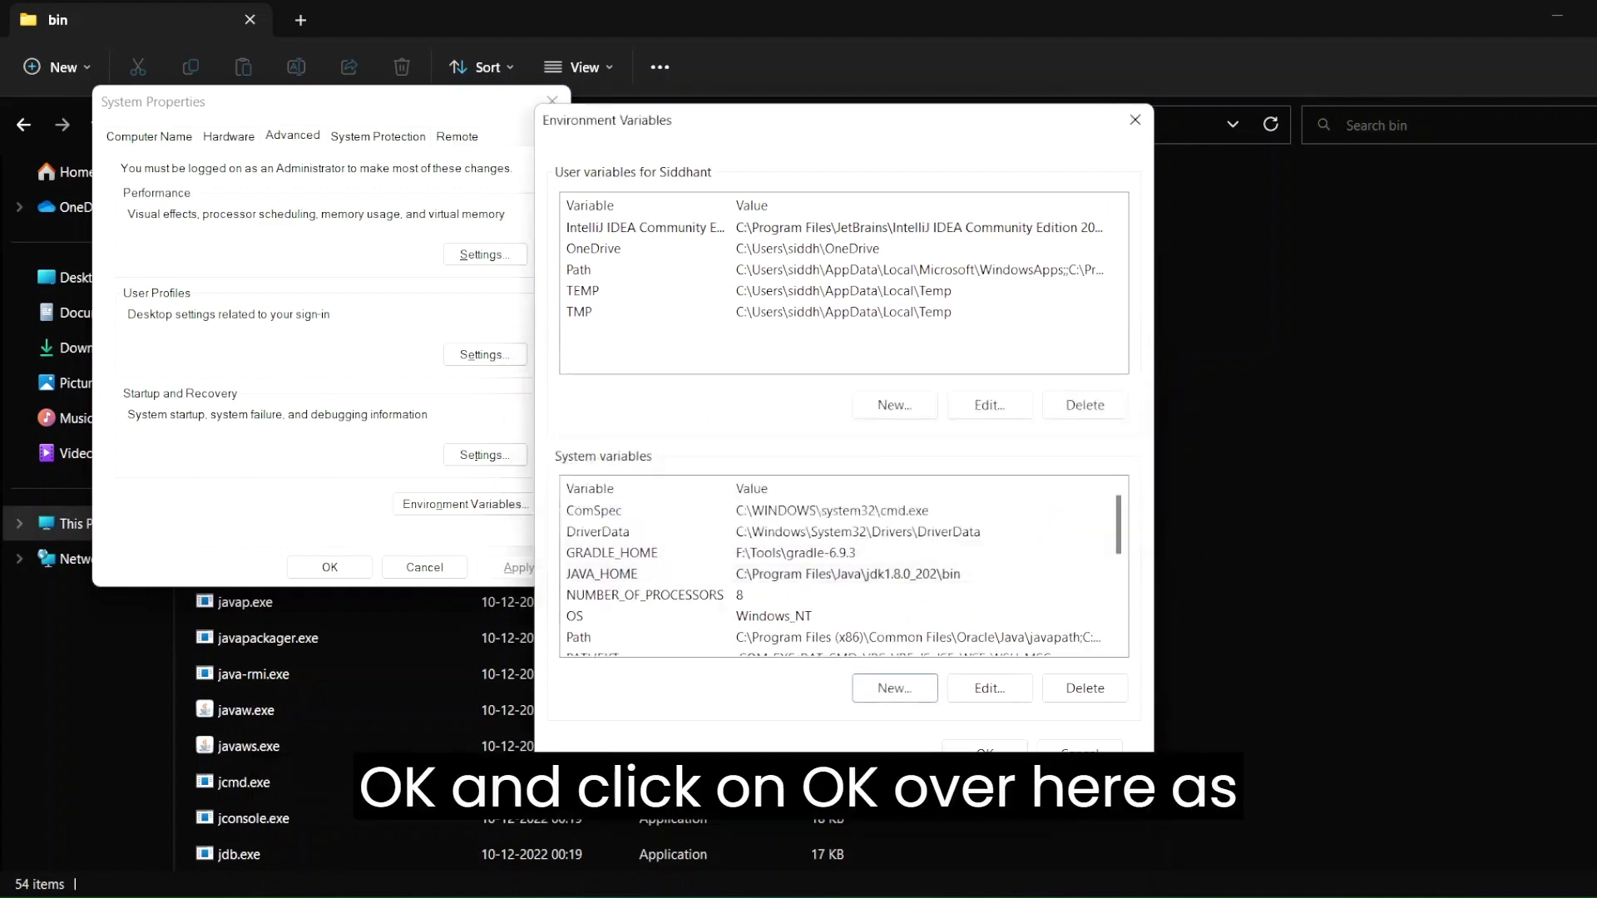
click(985, 746)
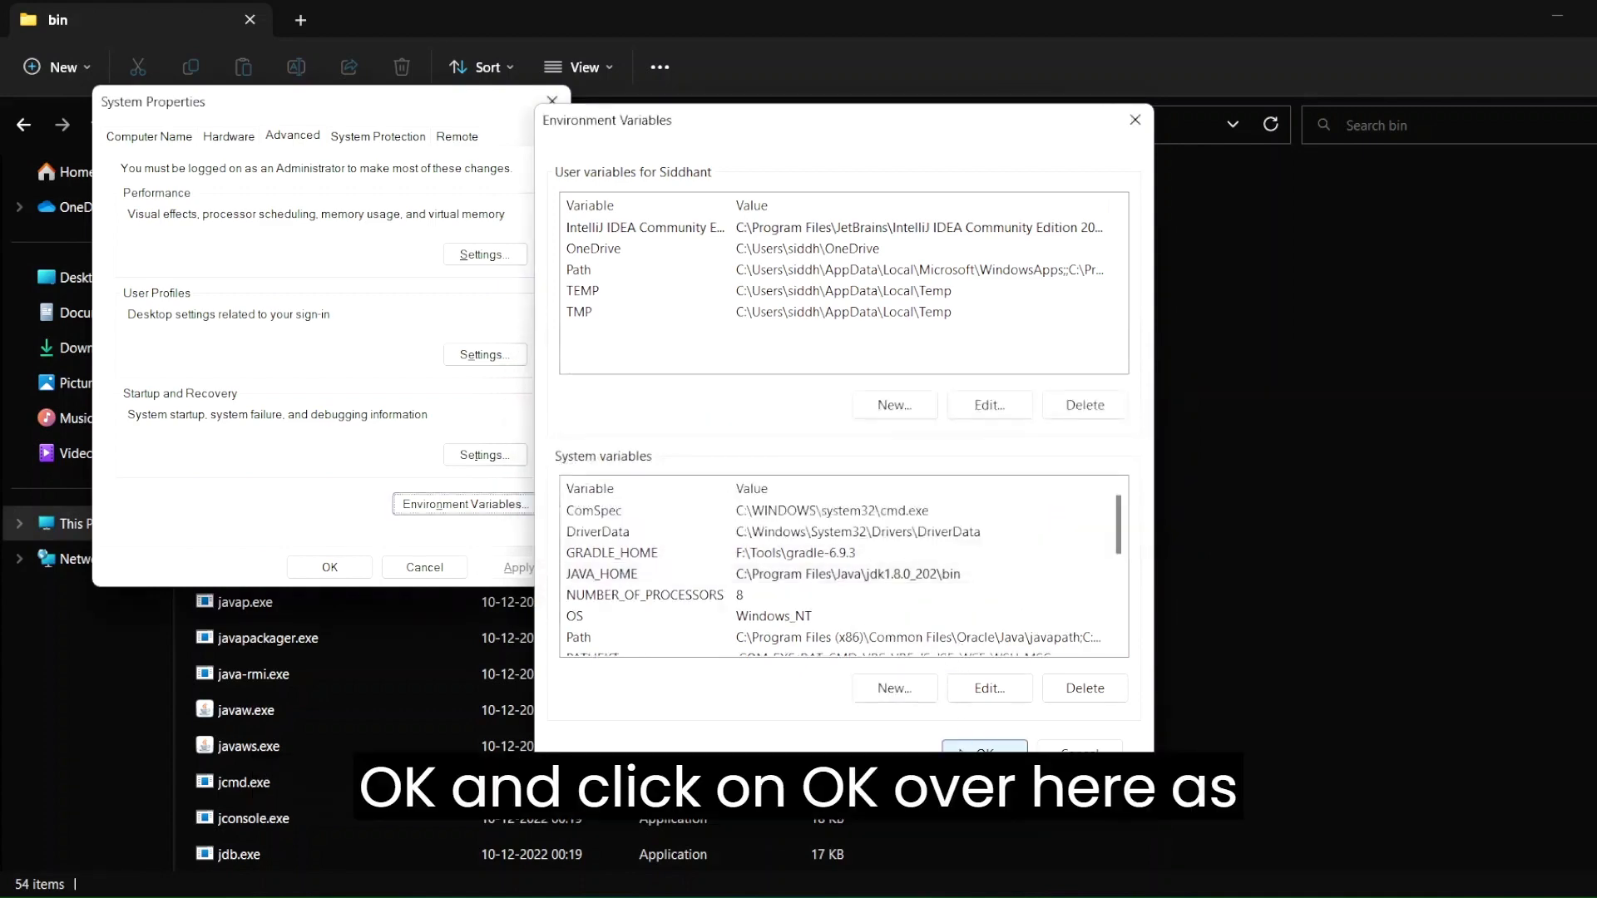
click(333, 568)
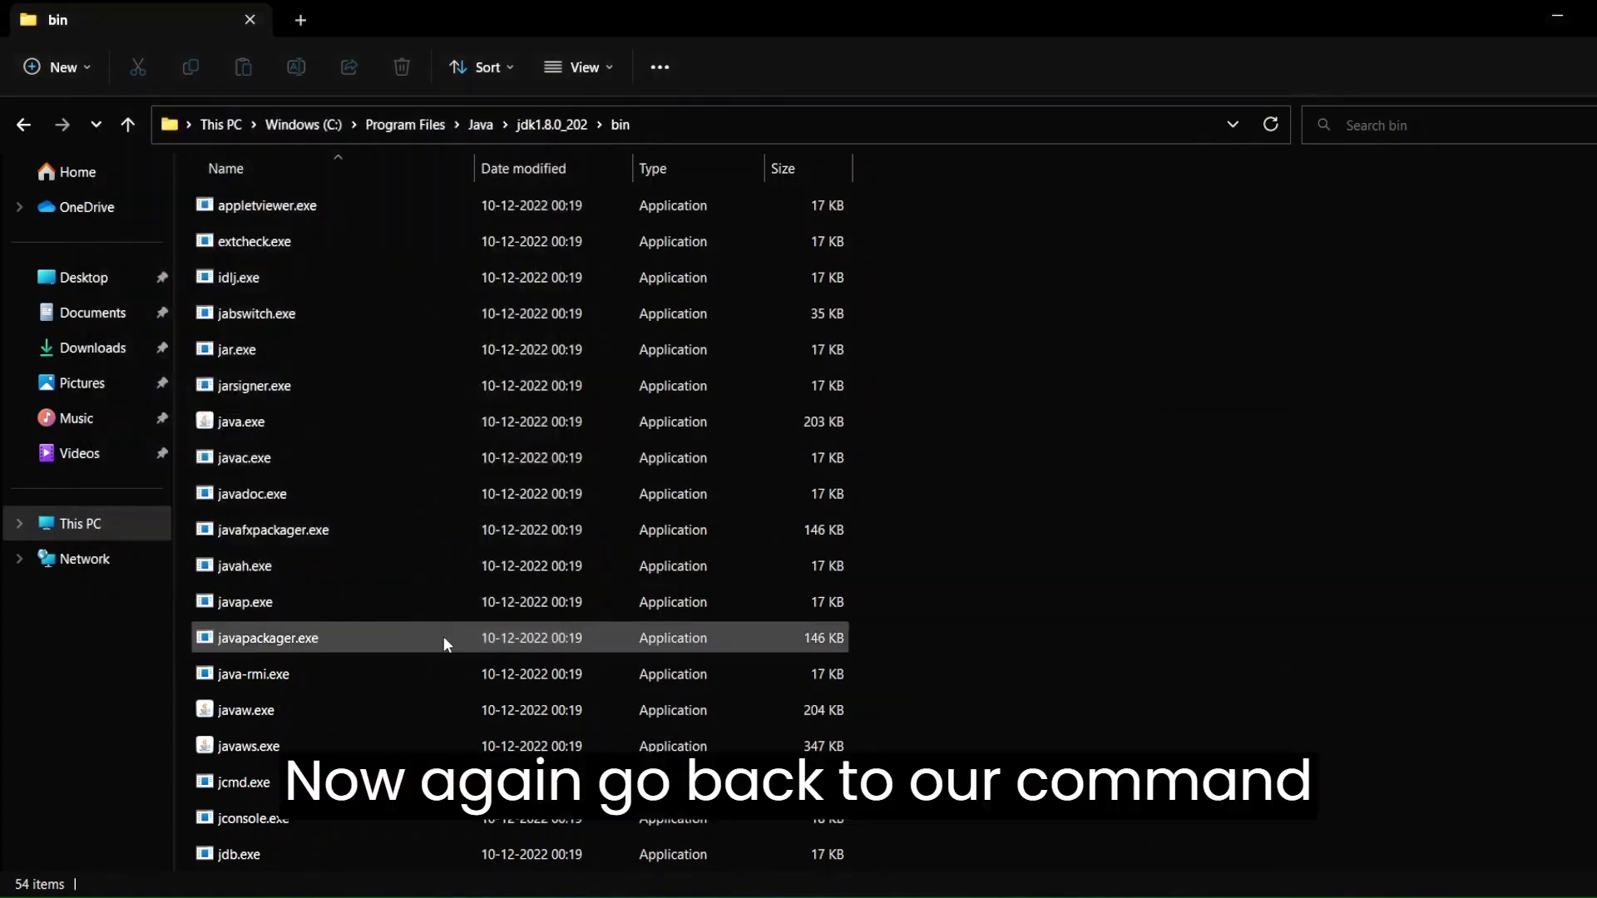
Search Windows for "cmd" and open Command Prompt
key(super)
text(cmd)
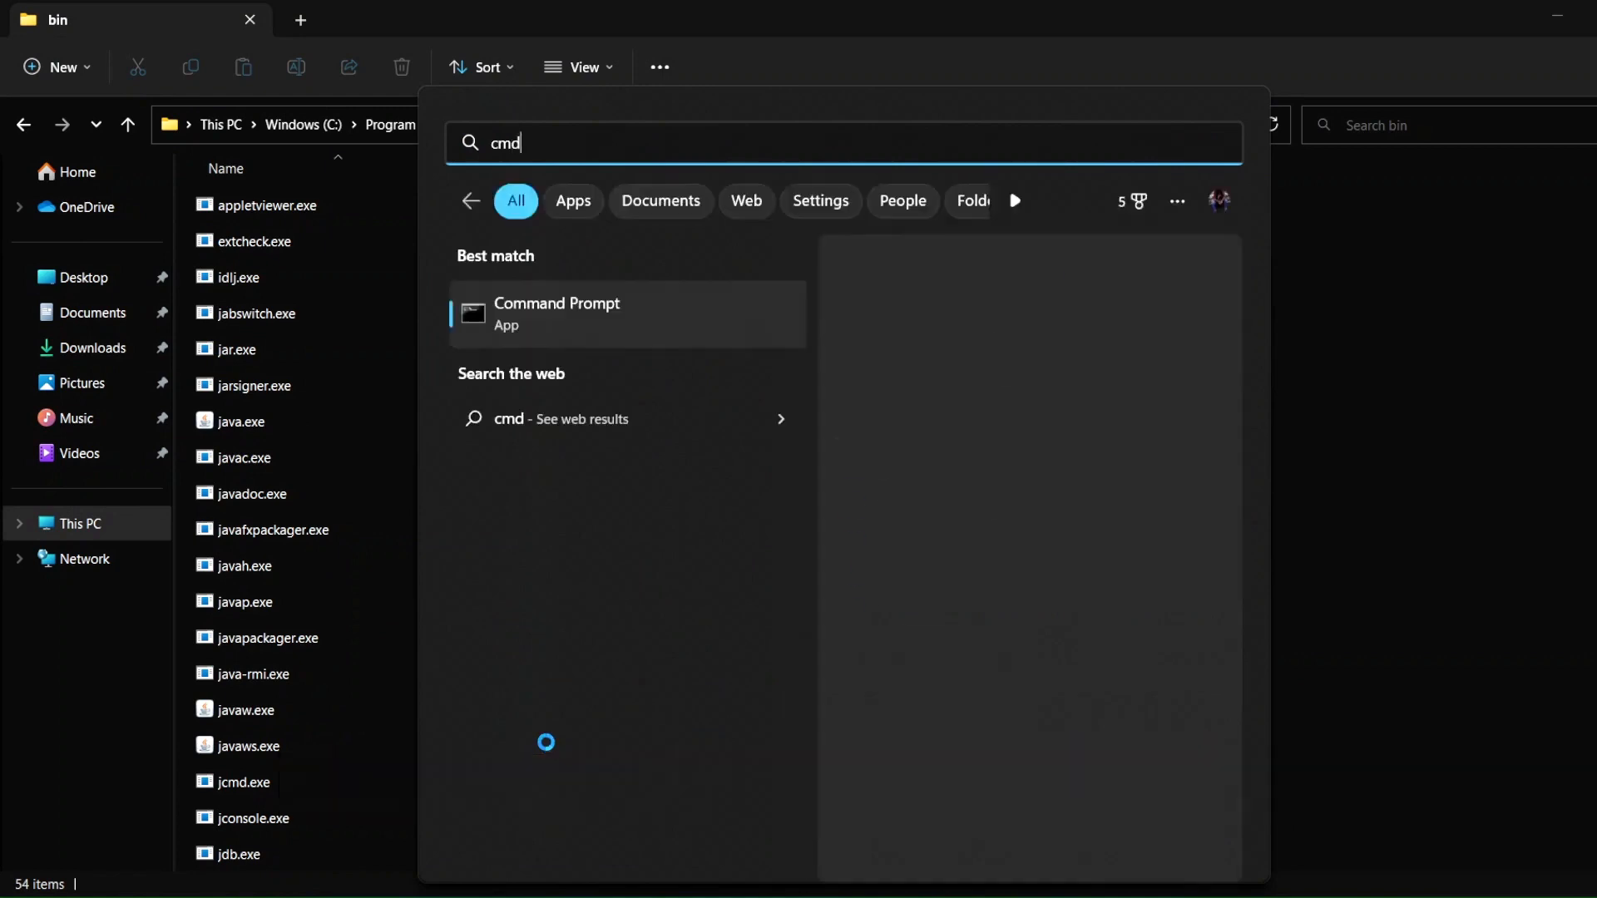
key(Return)
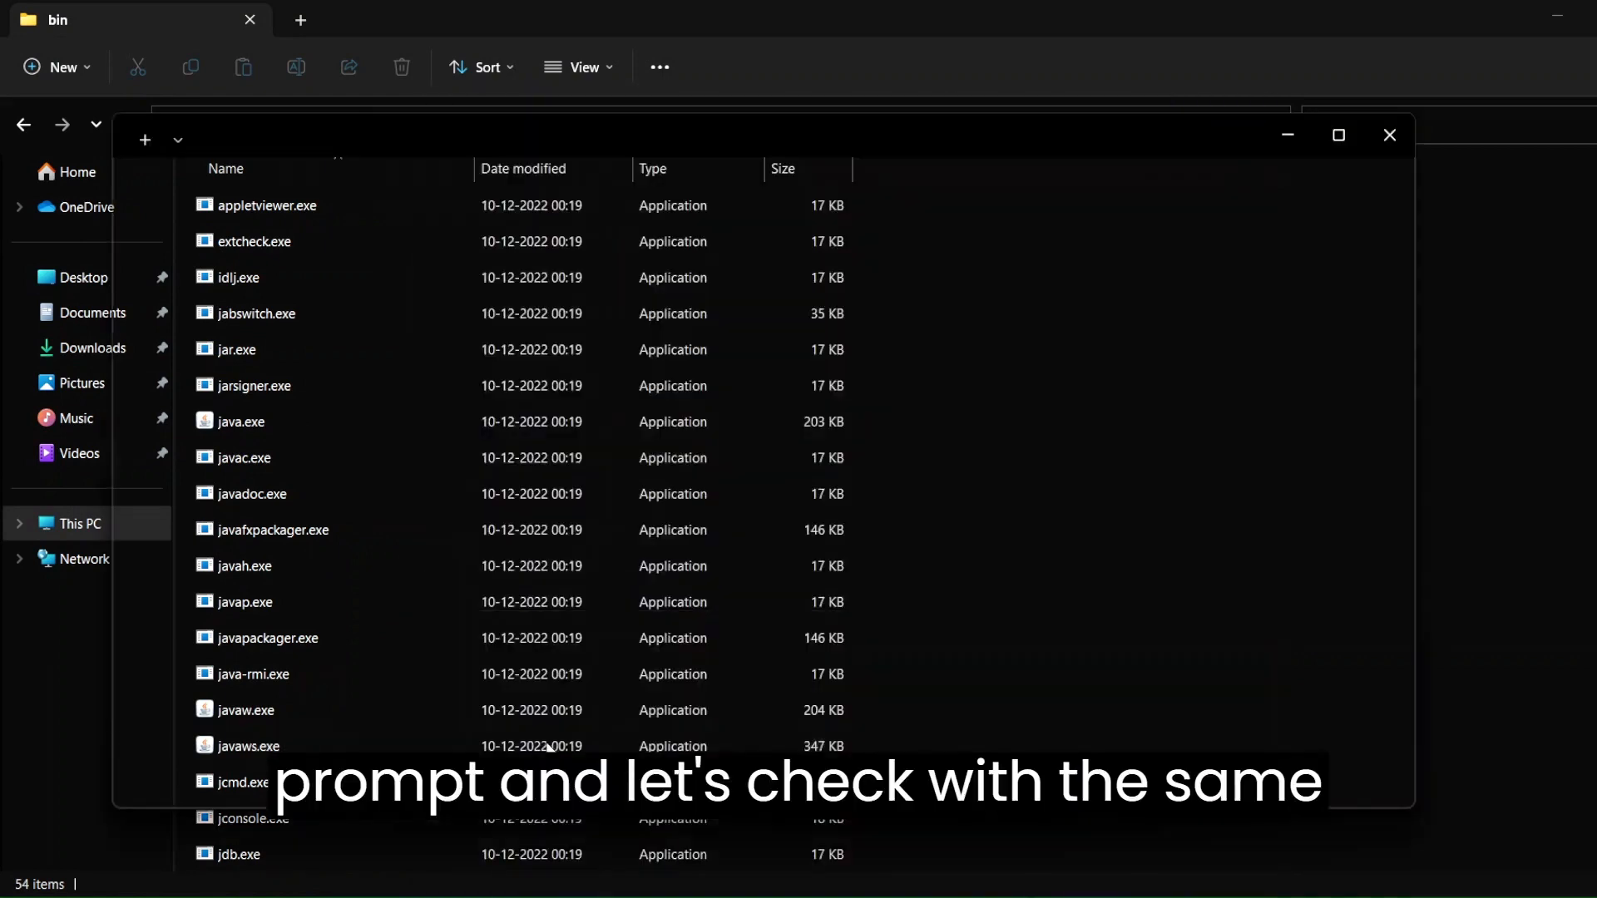
Check the installed Java version in Command Prompt with java -version, highlight the version and runtime environment lines, and close the window
text(java )
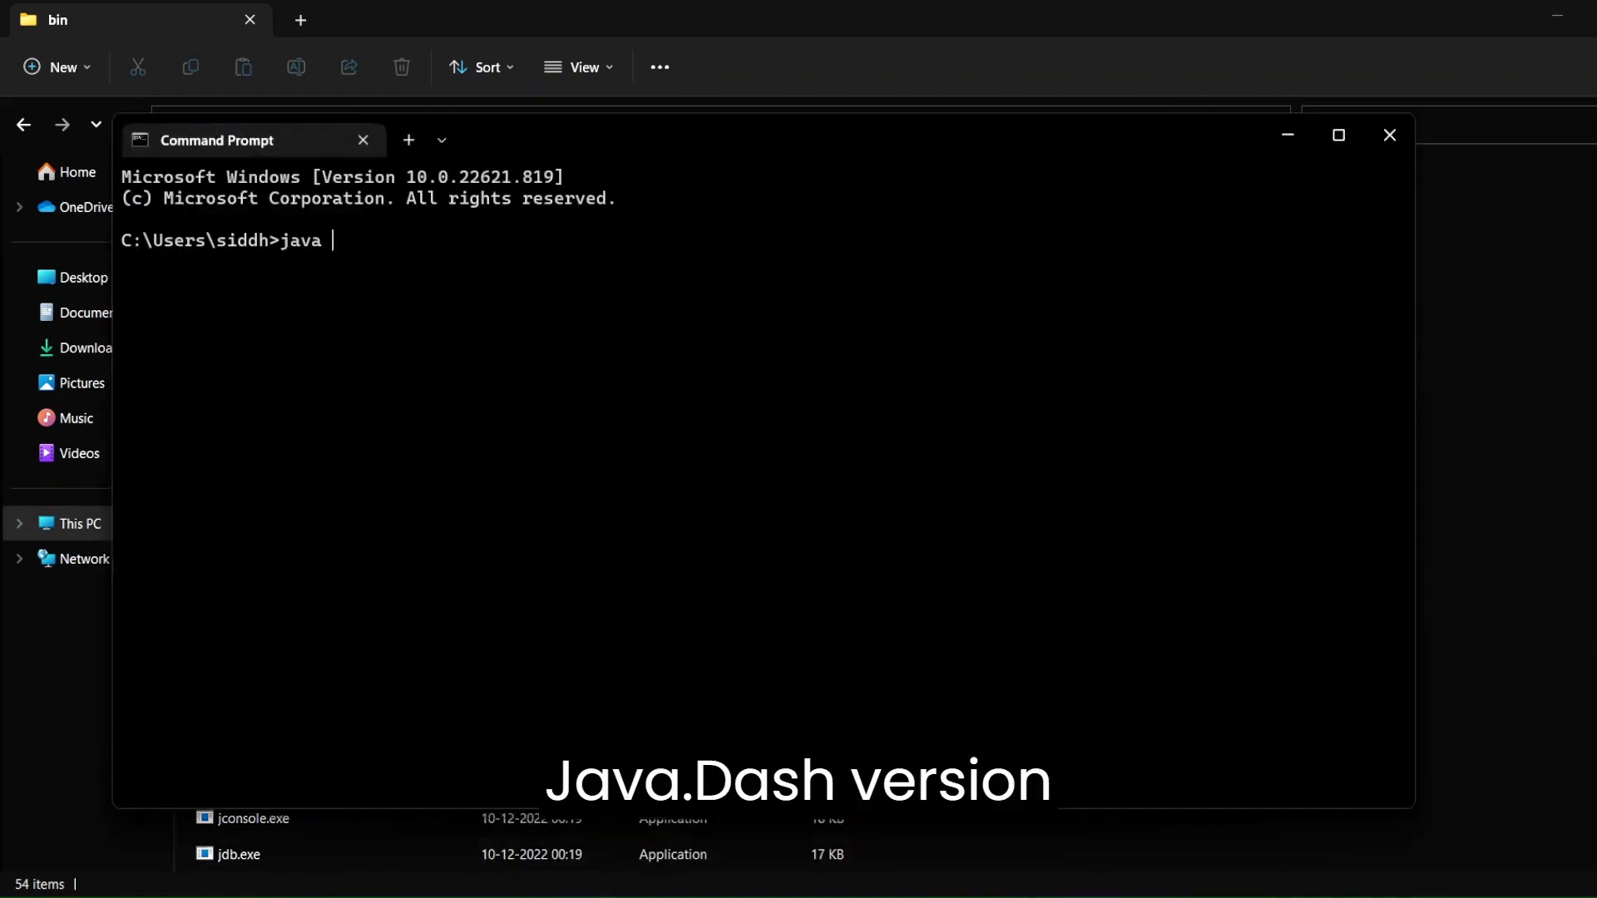
text(-version)
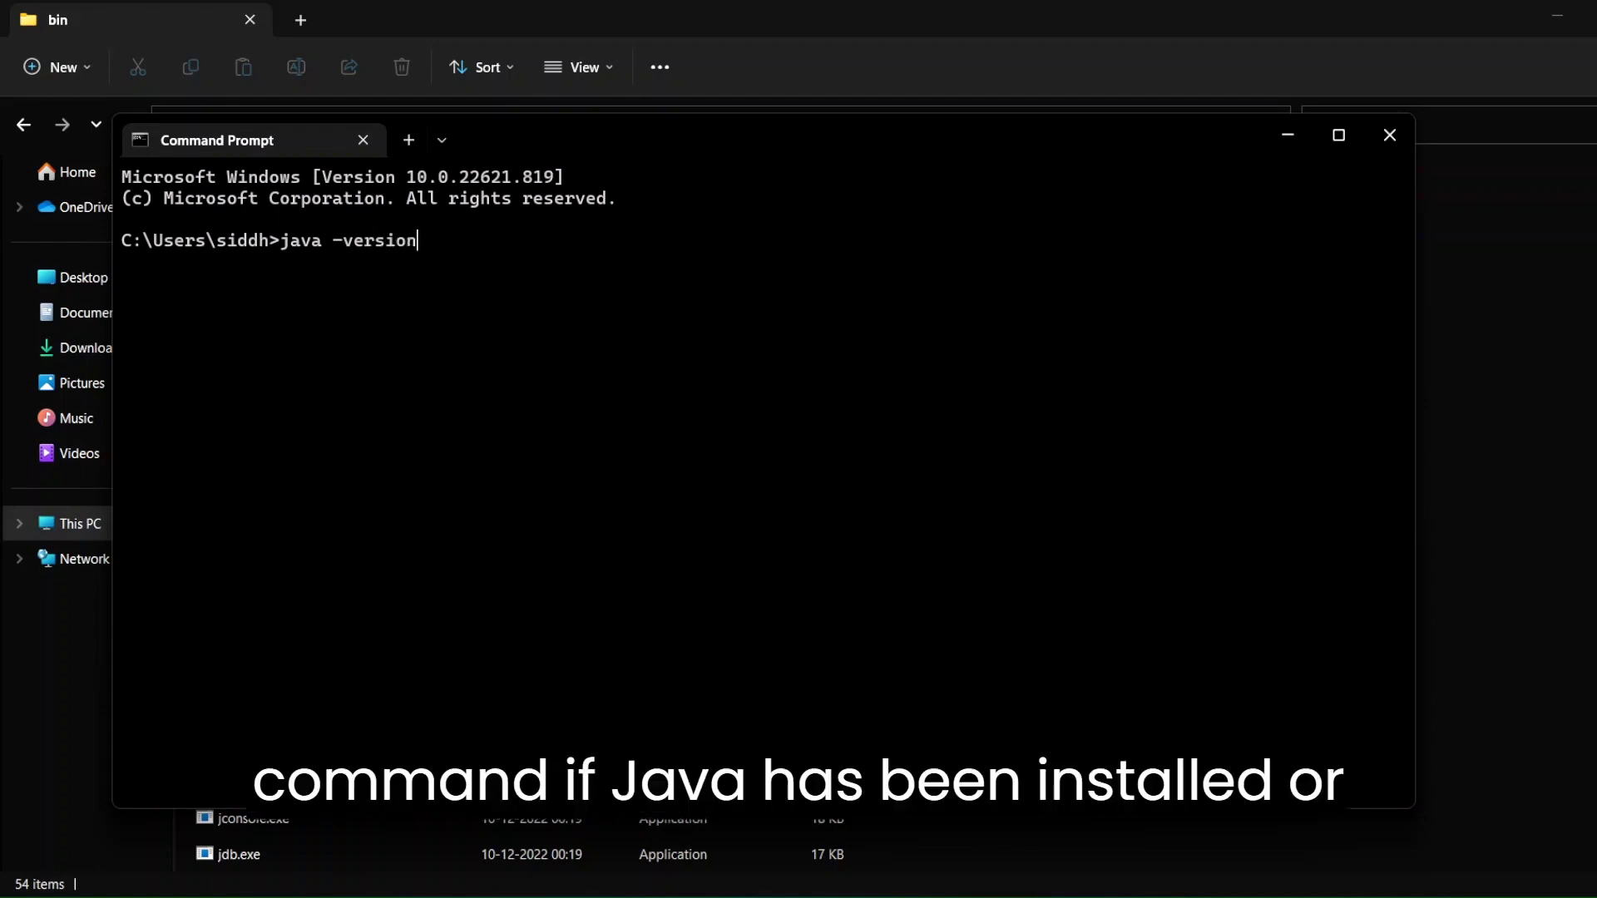
key(Return)
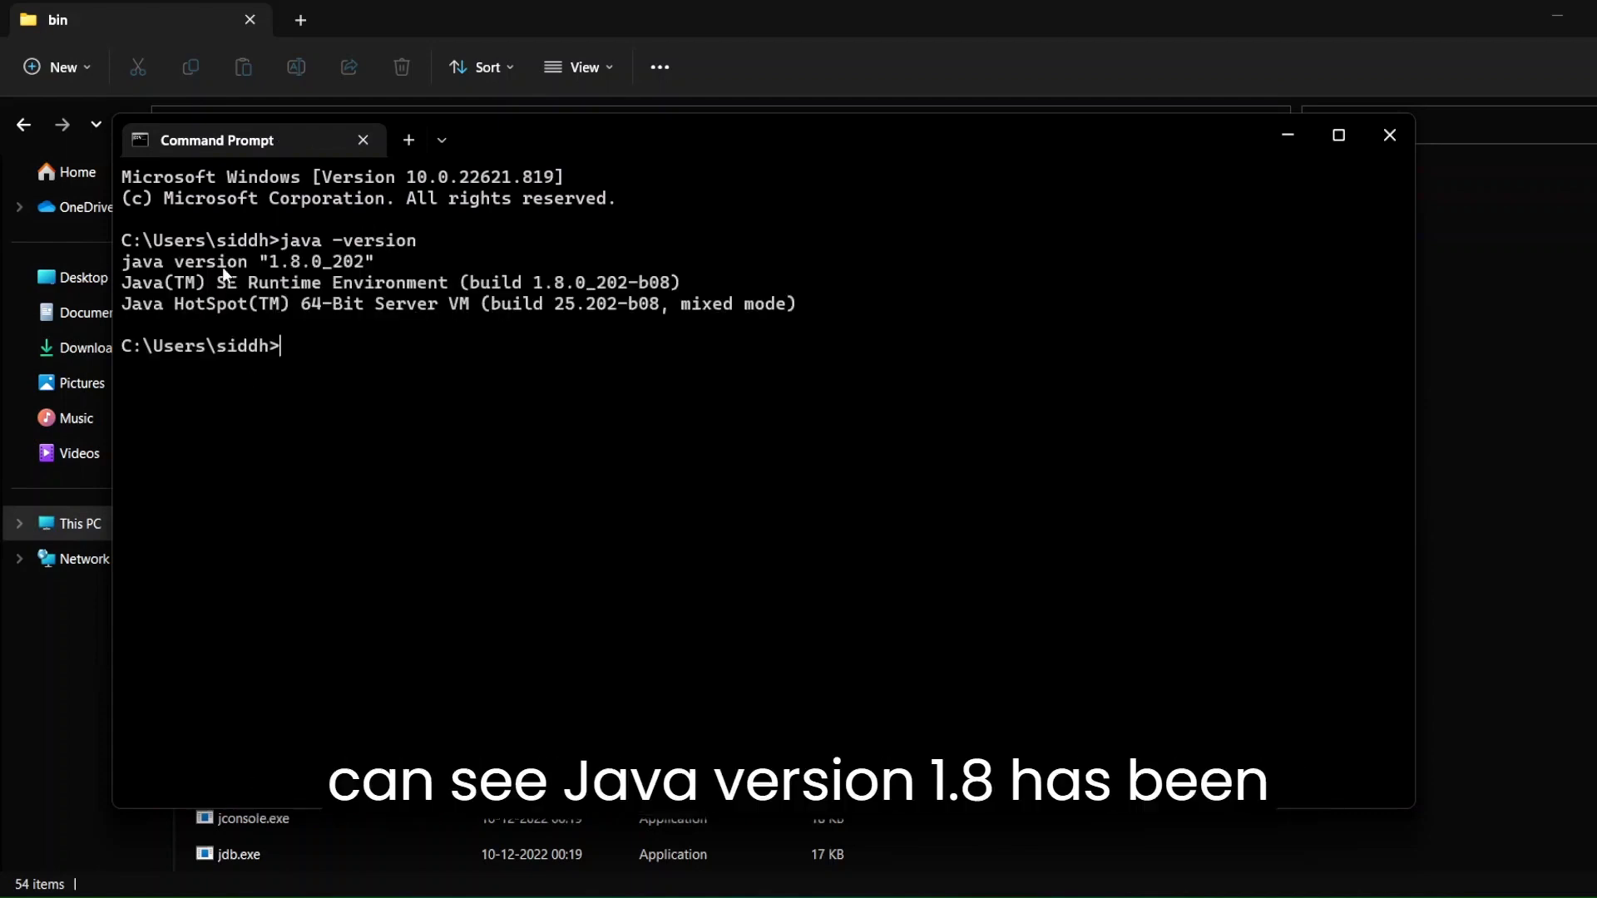
drag(272, 259, 401, 292)
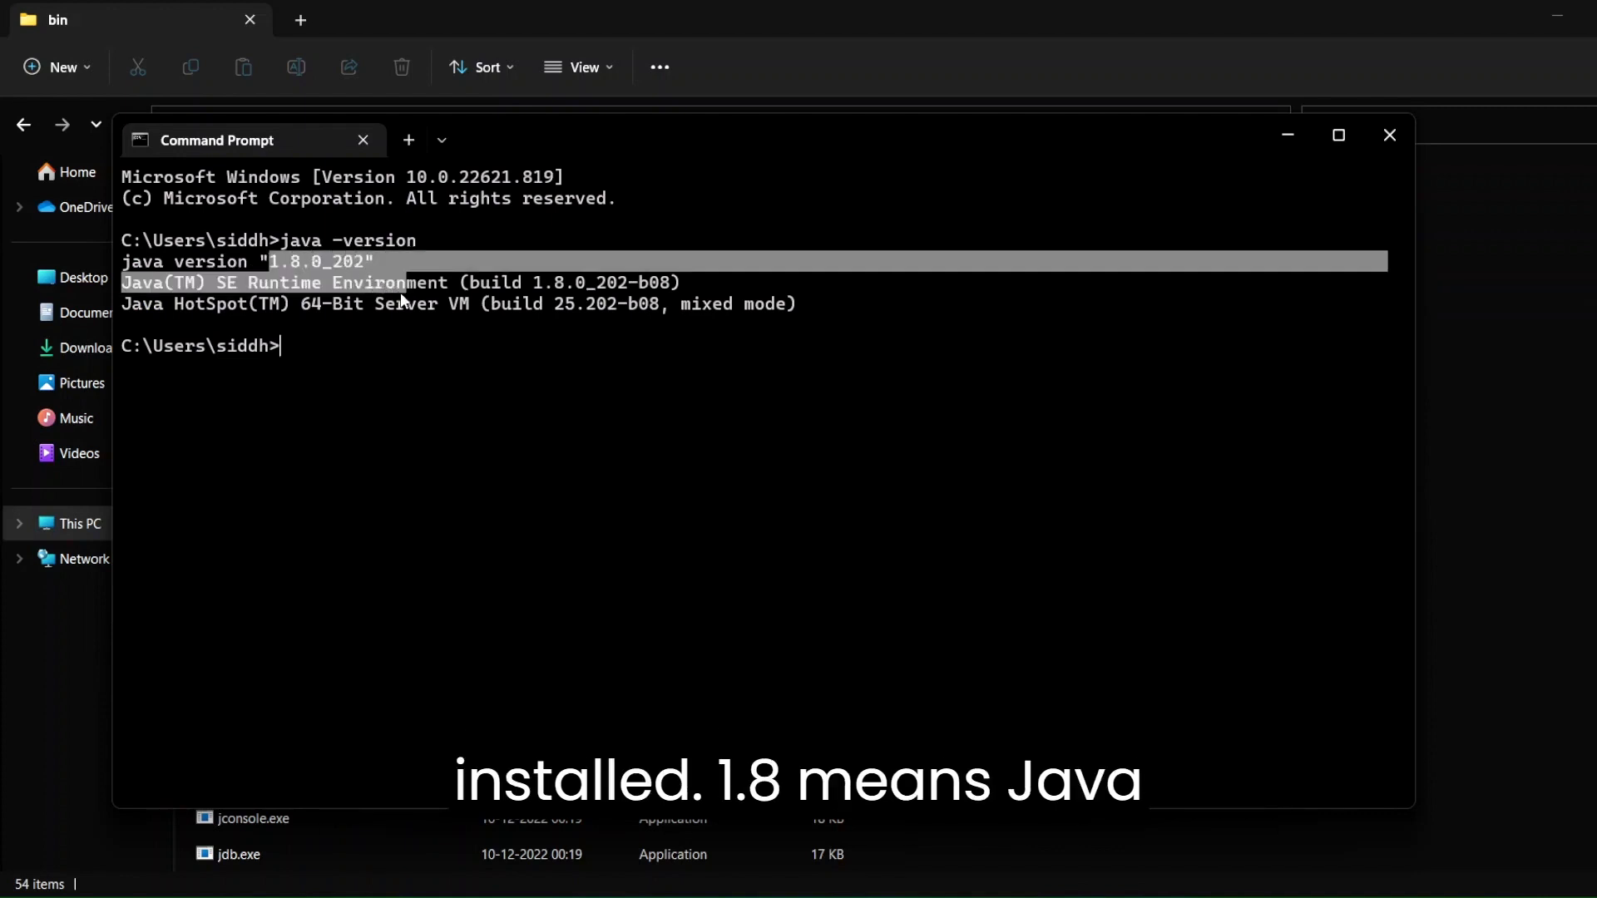
click(308, 263)
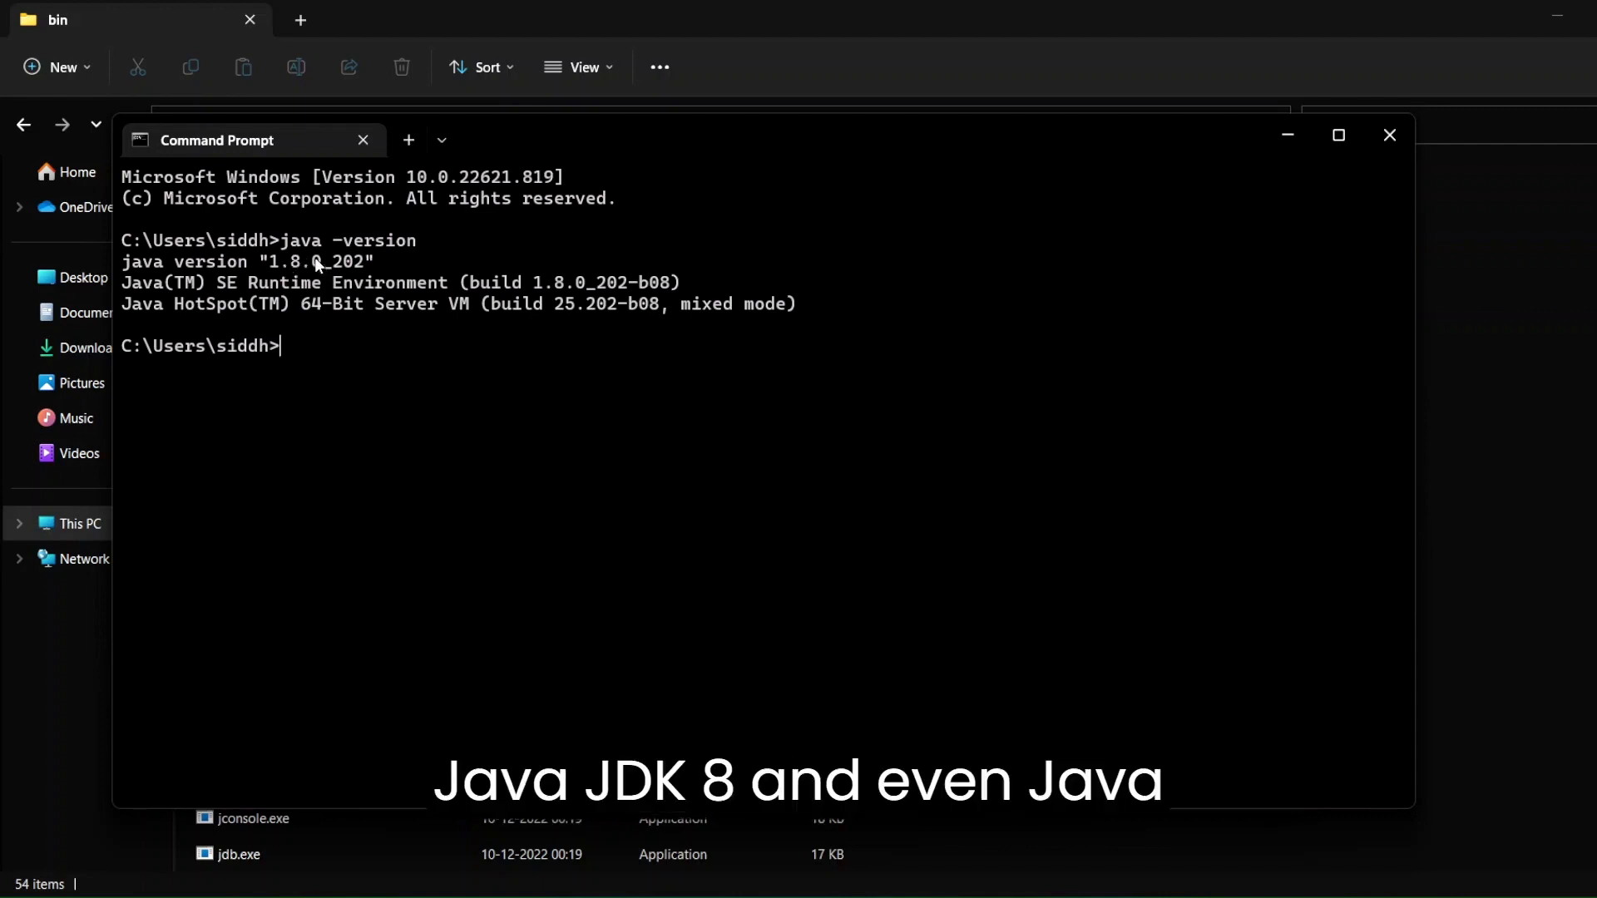
drag(218, 286, 439, 292)
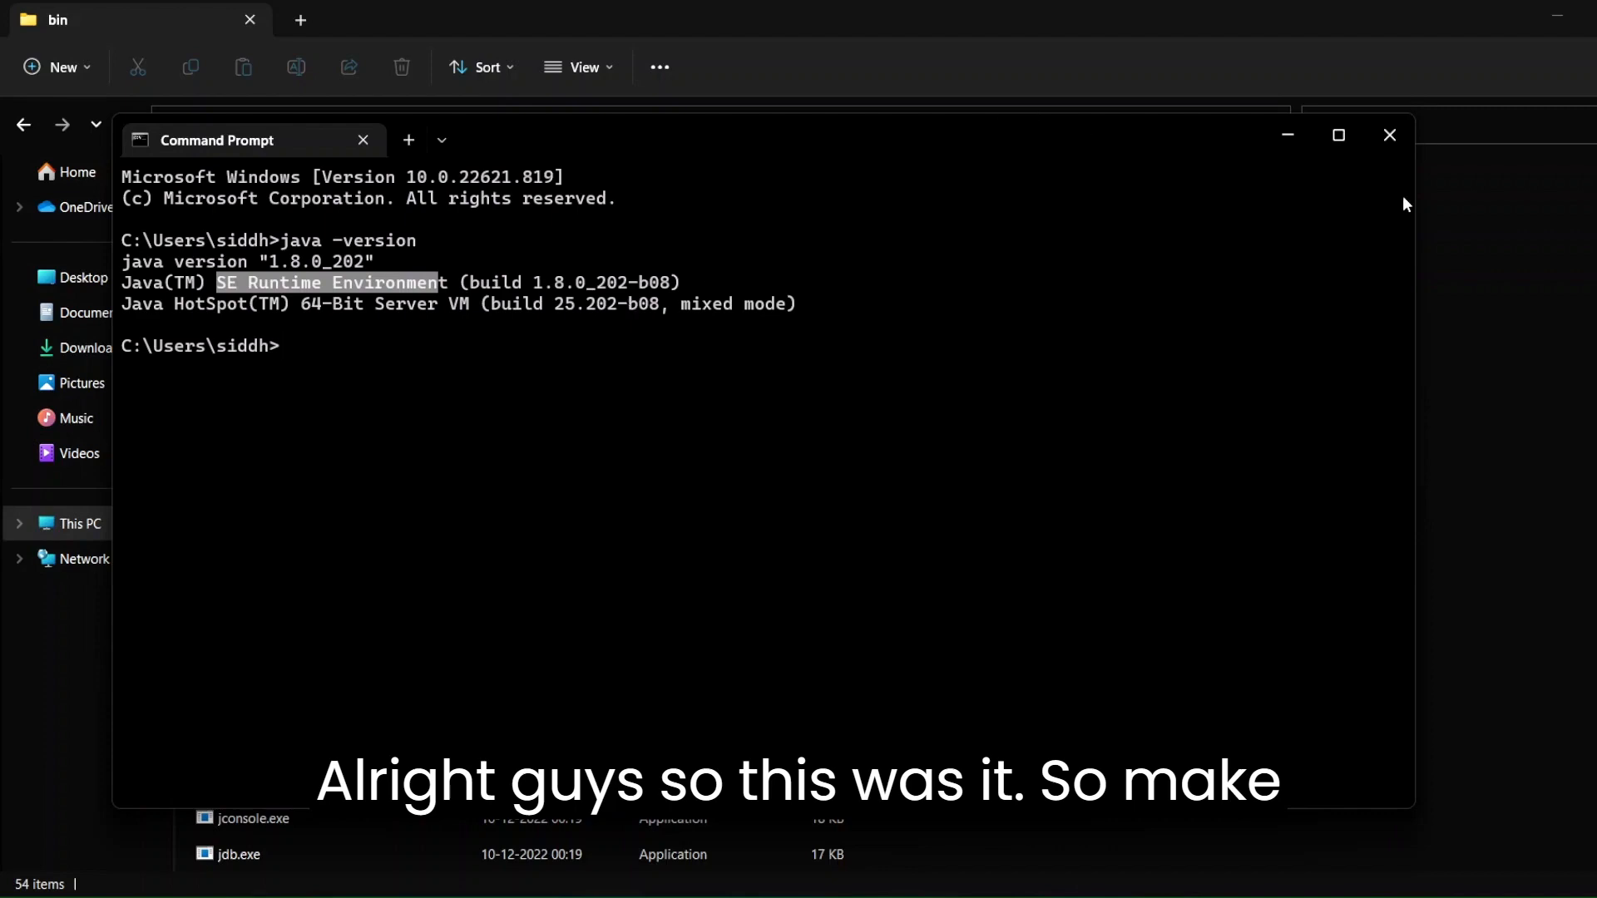
click(1407, 143)
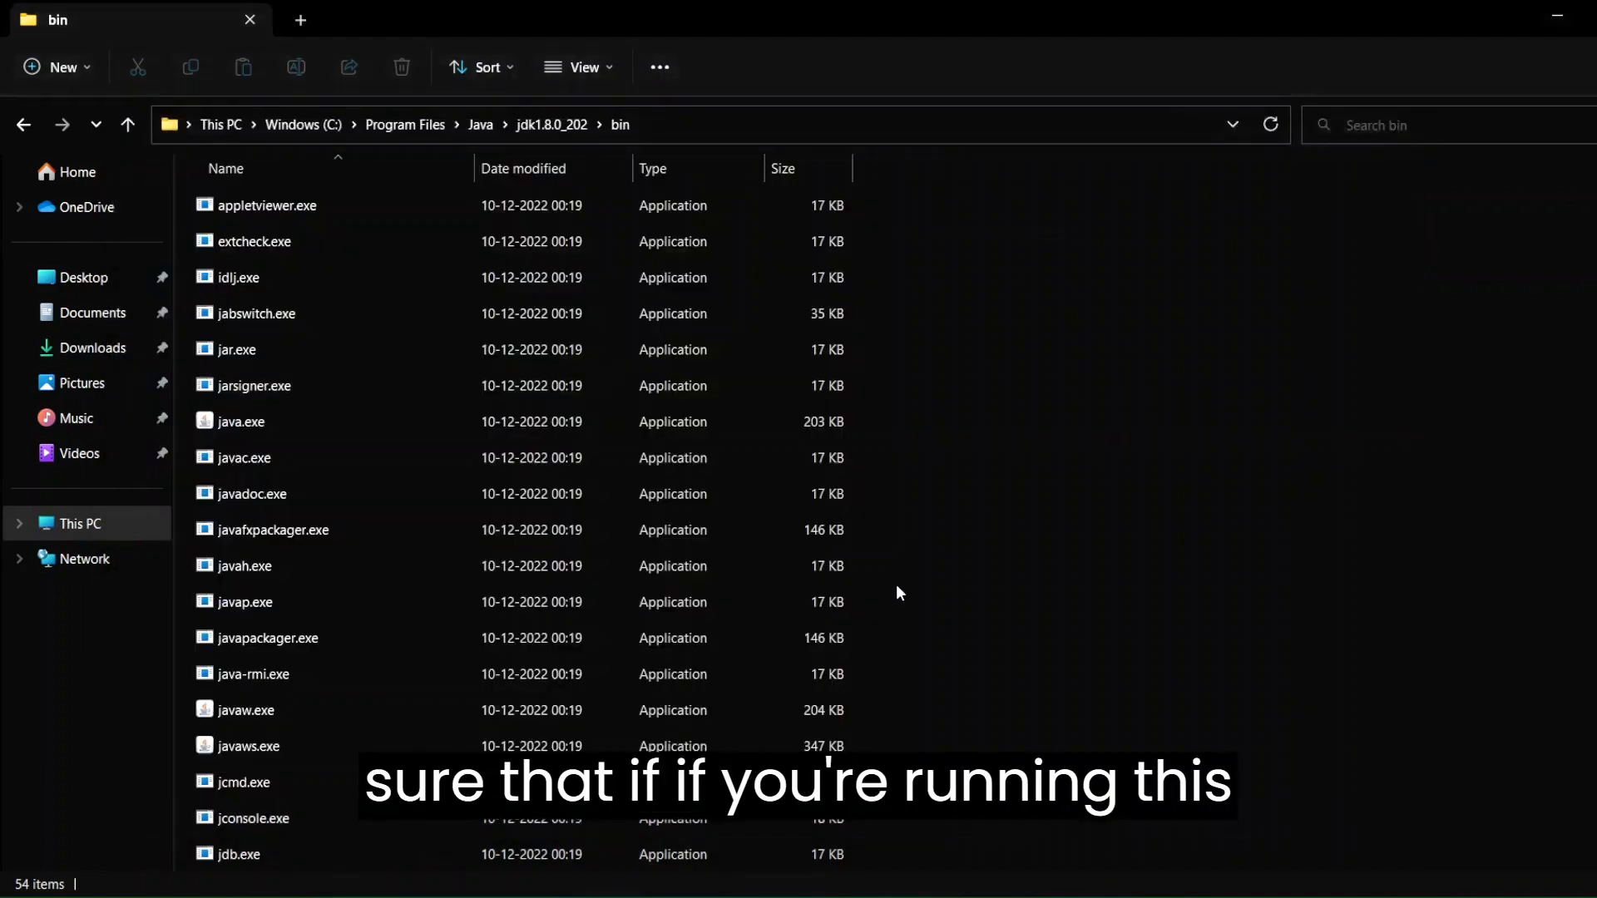
Search Windows for "cmd" to reopen Command Prompt, run java -version again, highlight the version output and close the window
key(super)
text(cmd)
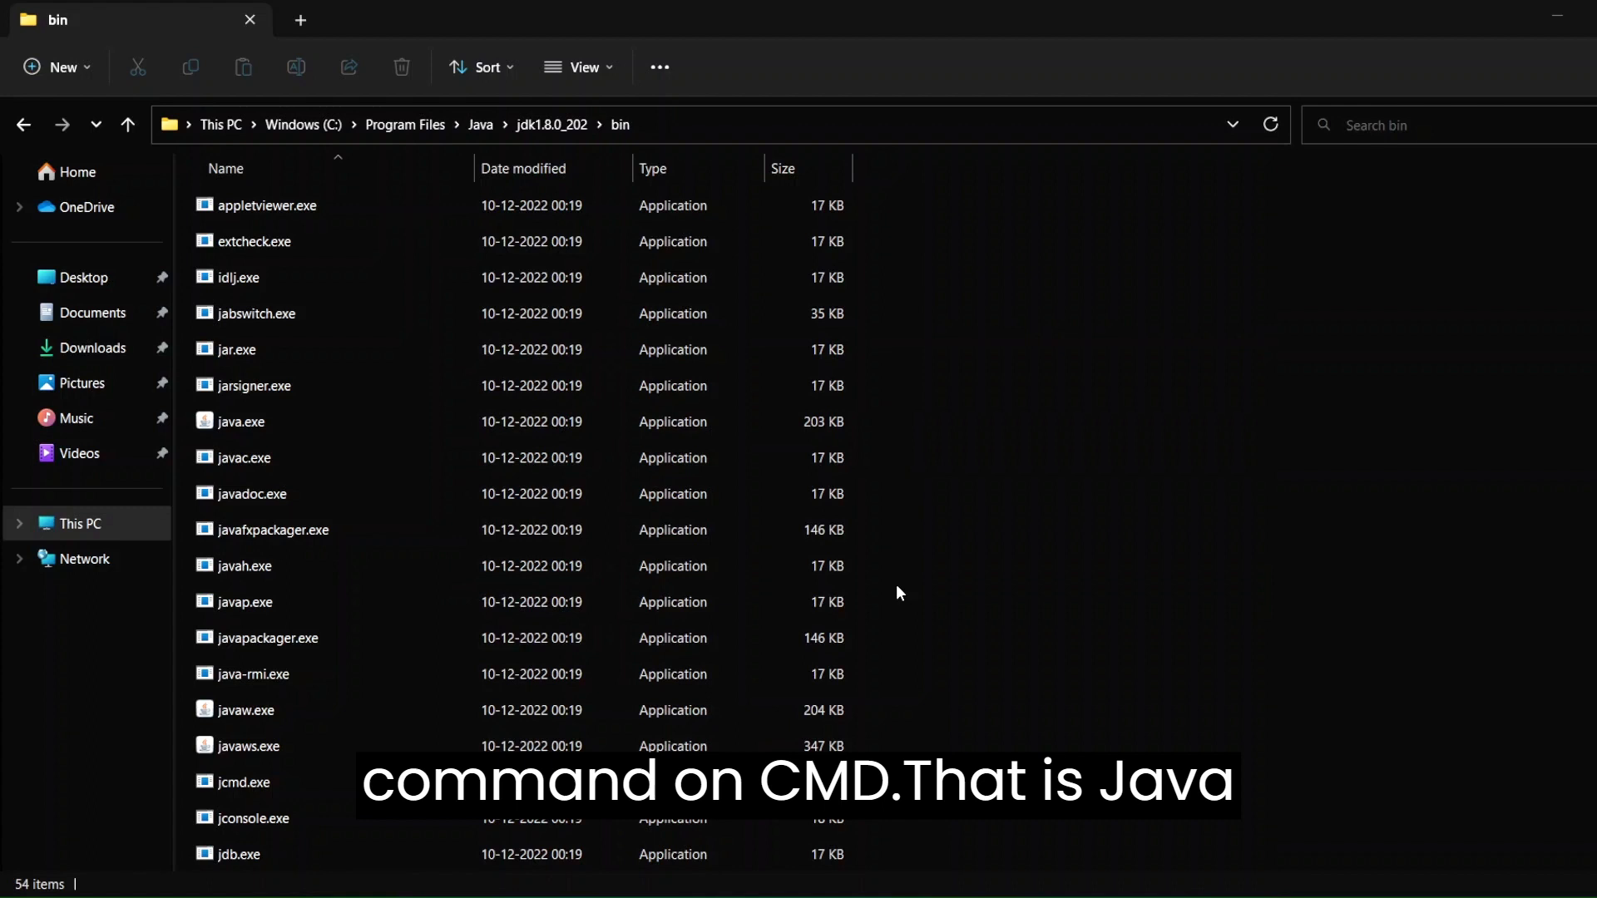
text(java -version)
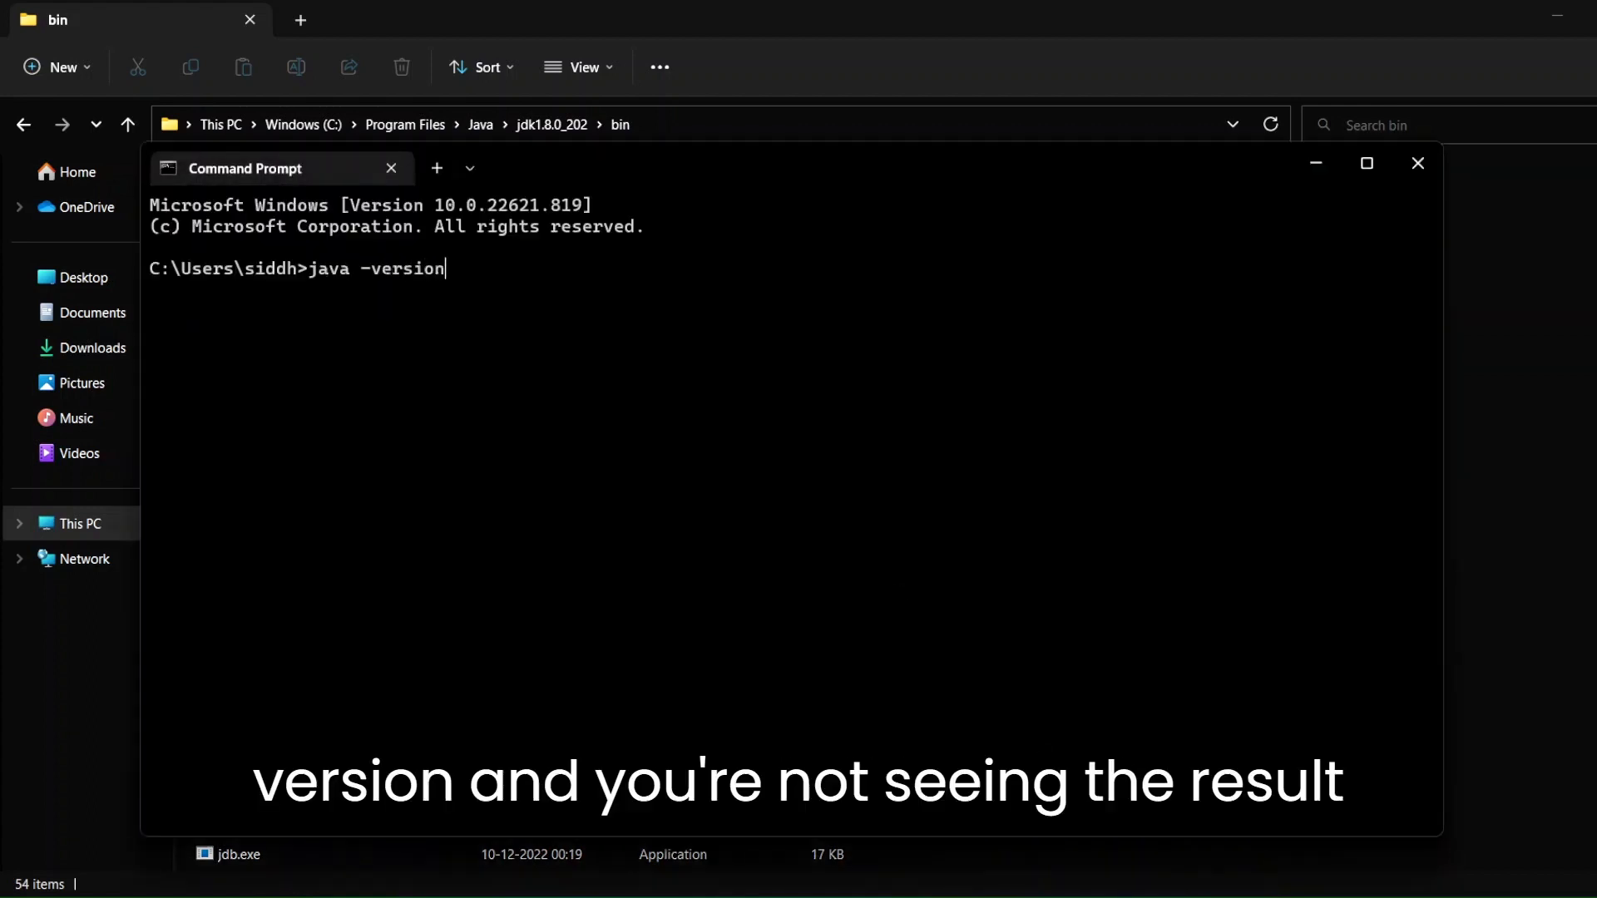
key(Return)
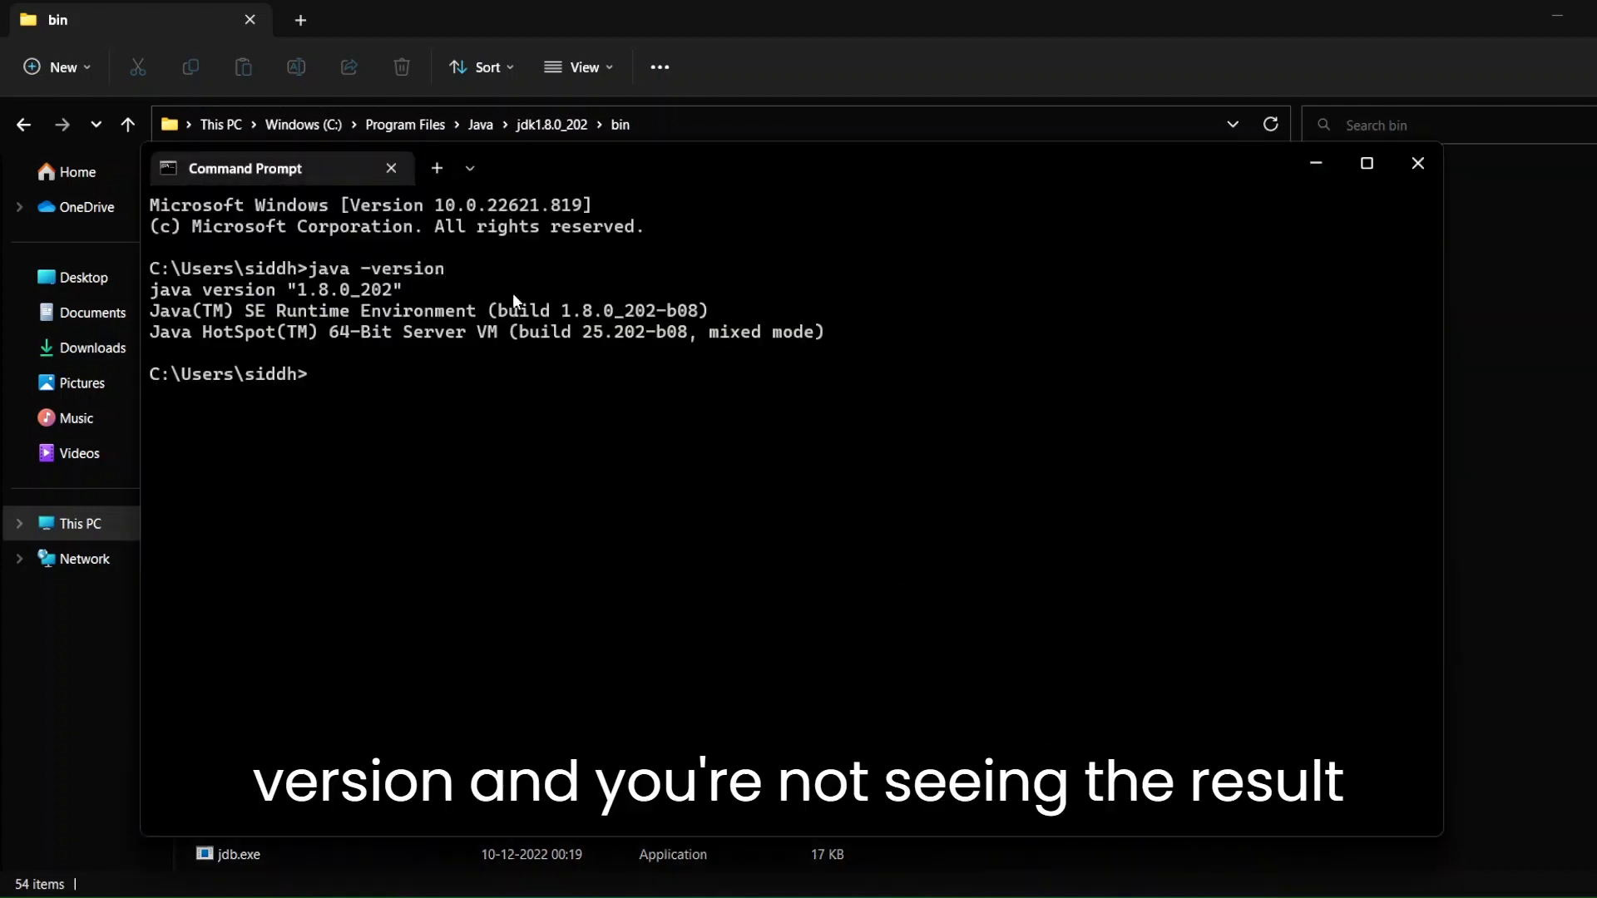
drag(444, 311, 273, 298)
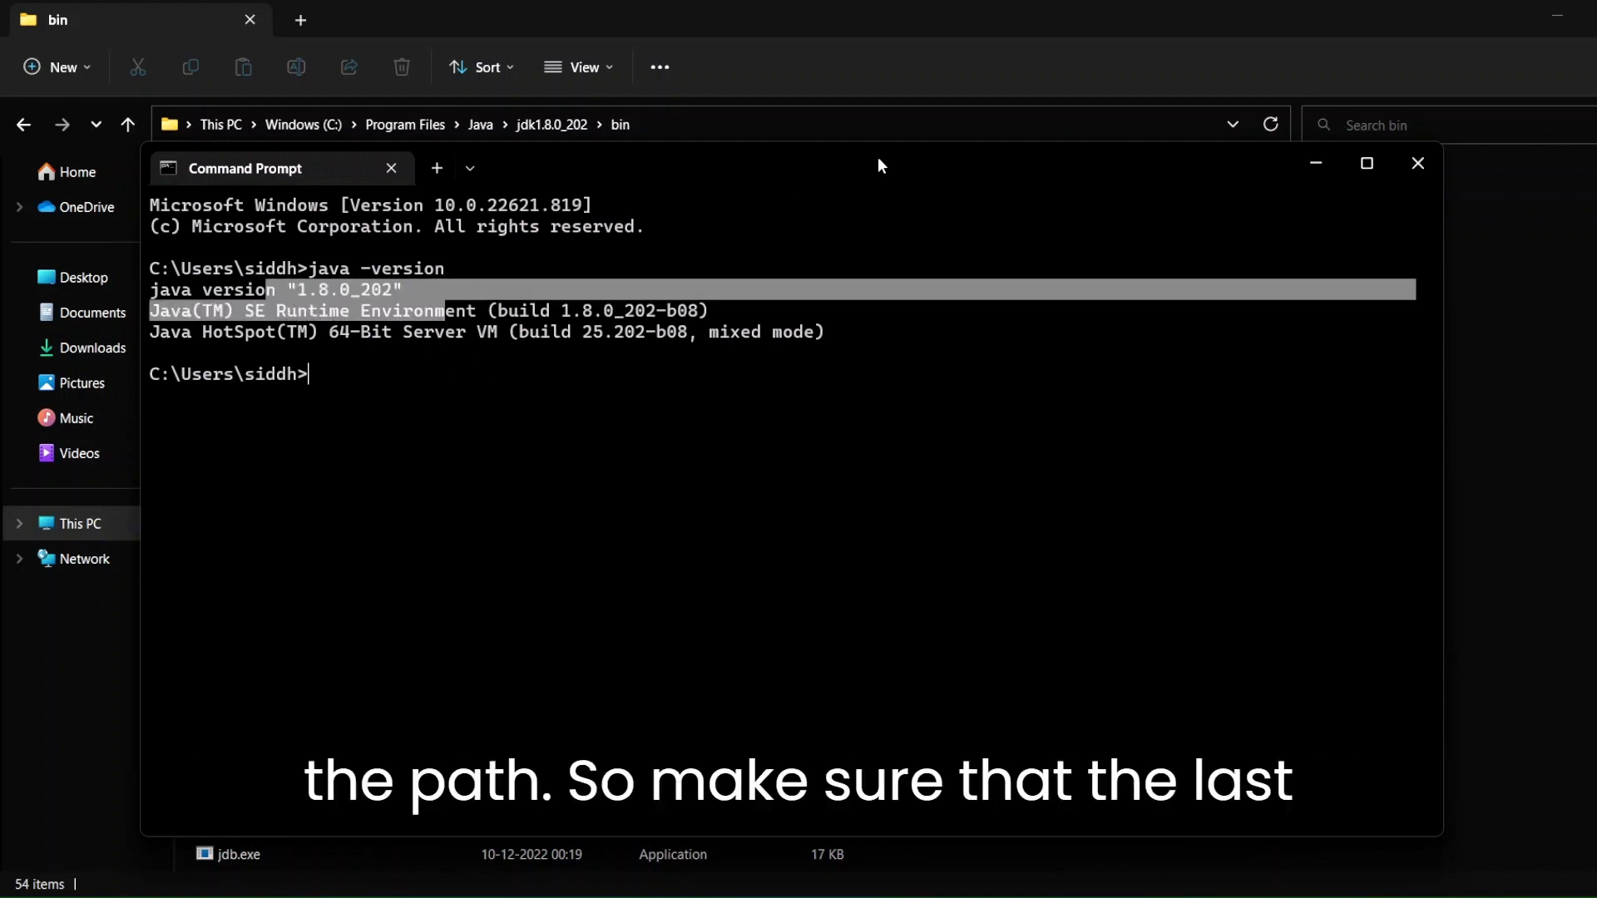
click(1416, 166)
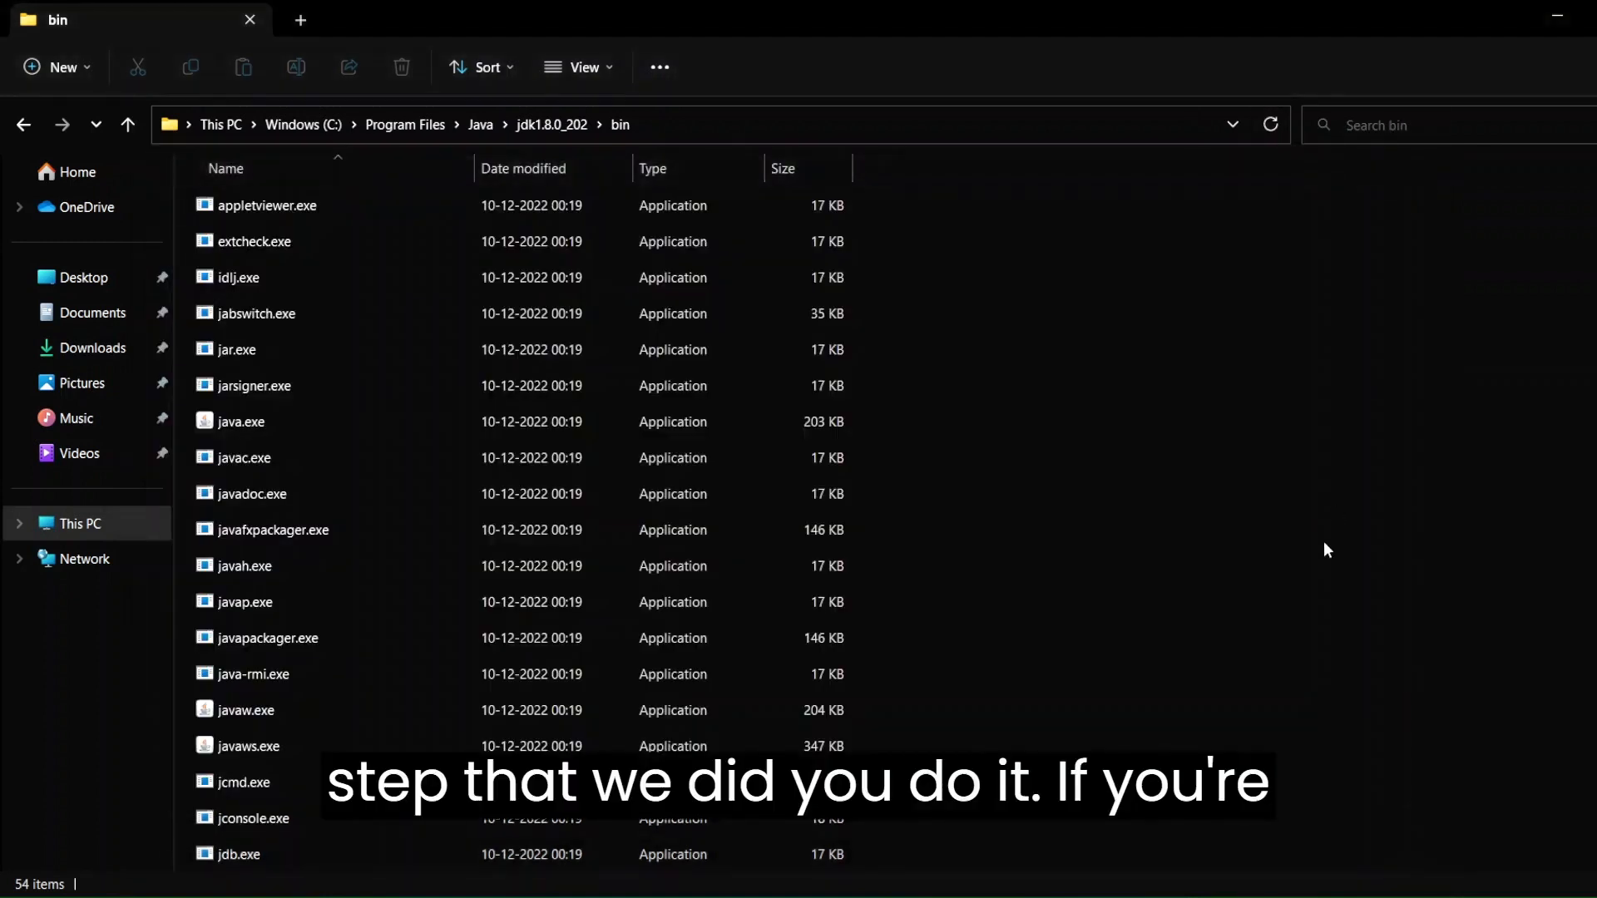